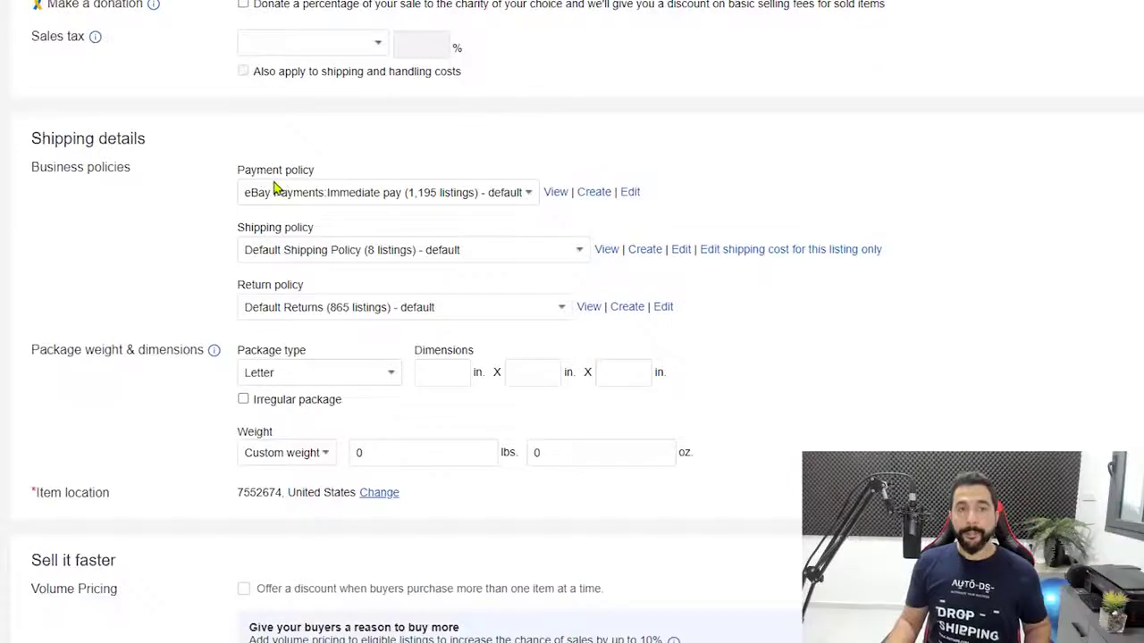
# Draft a new payment policy named "Payment Policy - Managed" with immediate payment required, and close it without saving
pyautogui.click(594, 193)
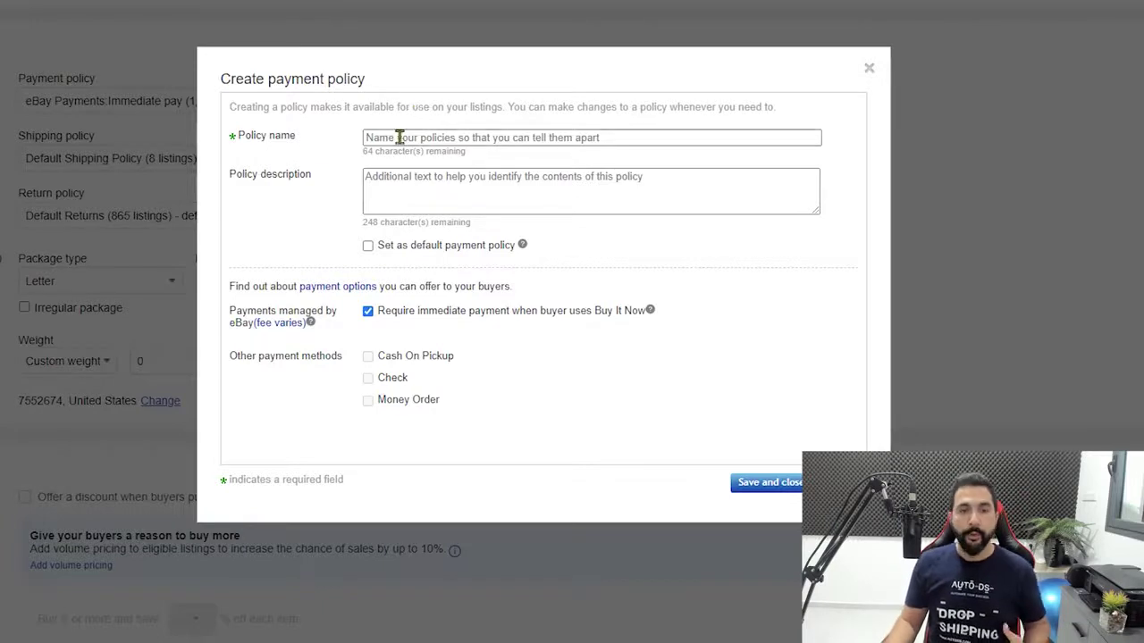
pyautogui.click(399, 137)
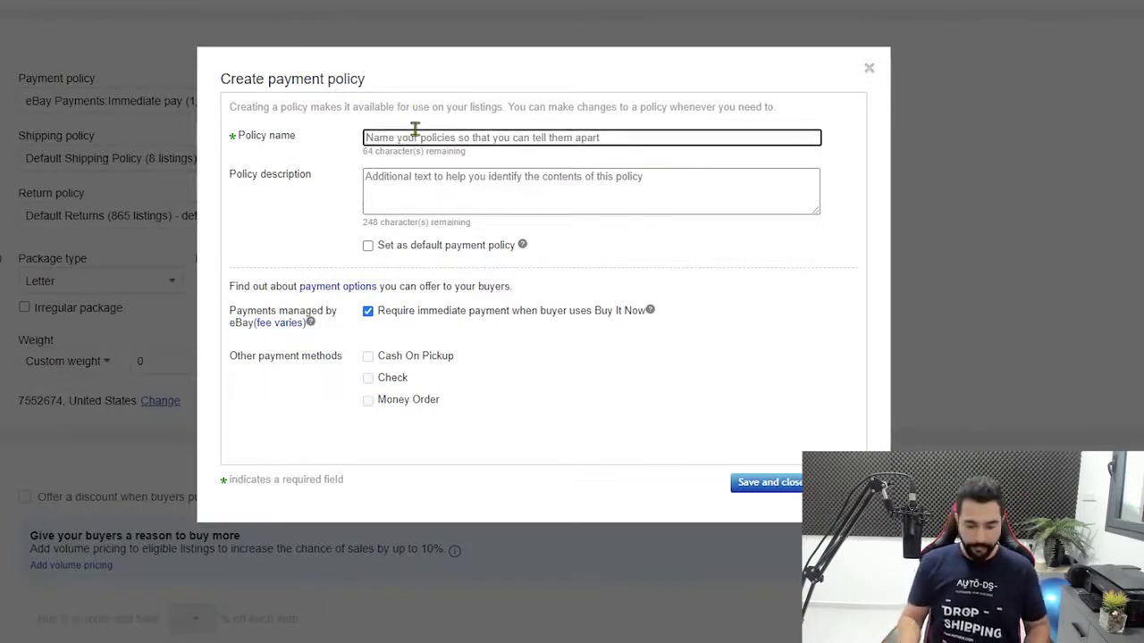
pyautogui.write('Payment Polic')
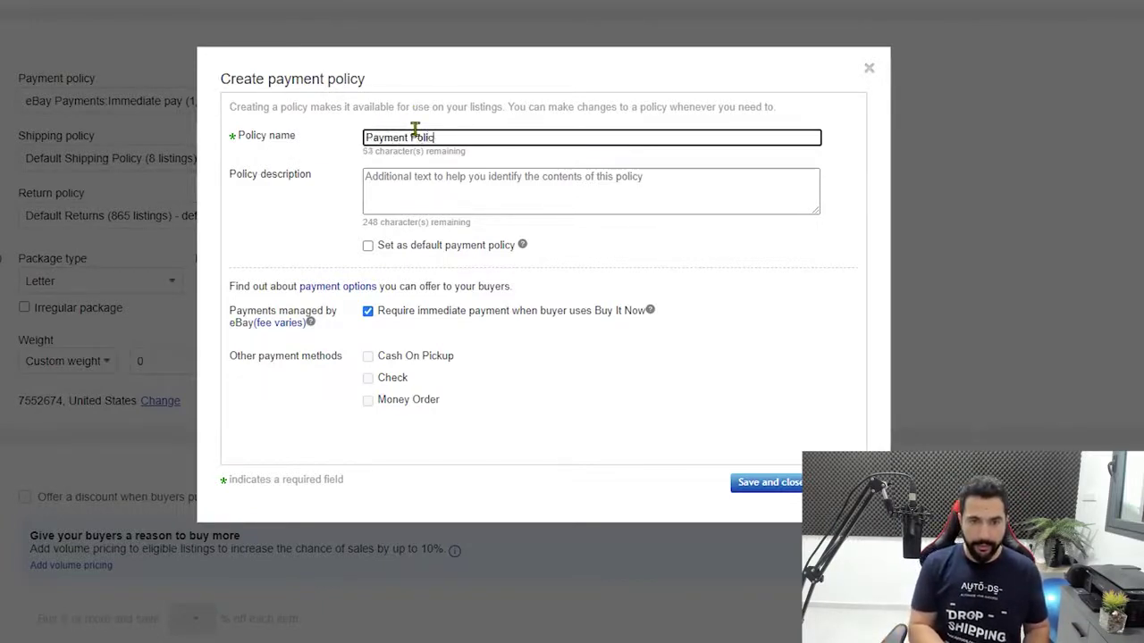
pyautogui.write('y = Managed')
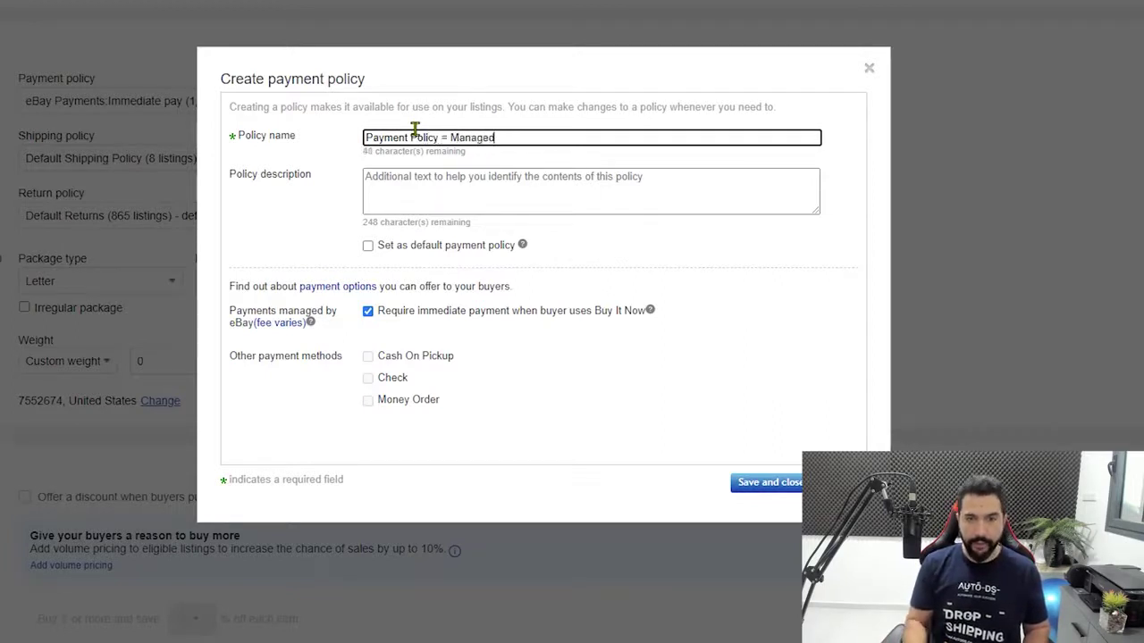
pyautogui.hotkey('ctrl', 'Left')
pyautogui.hotkey('shift', 'Left')
pyautogui.hotkey('shift', 'Left')
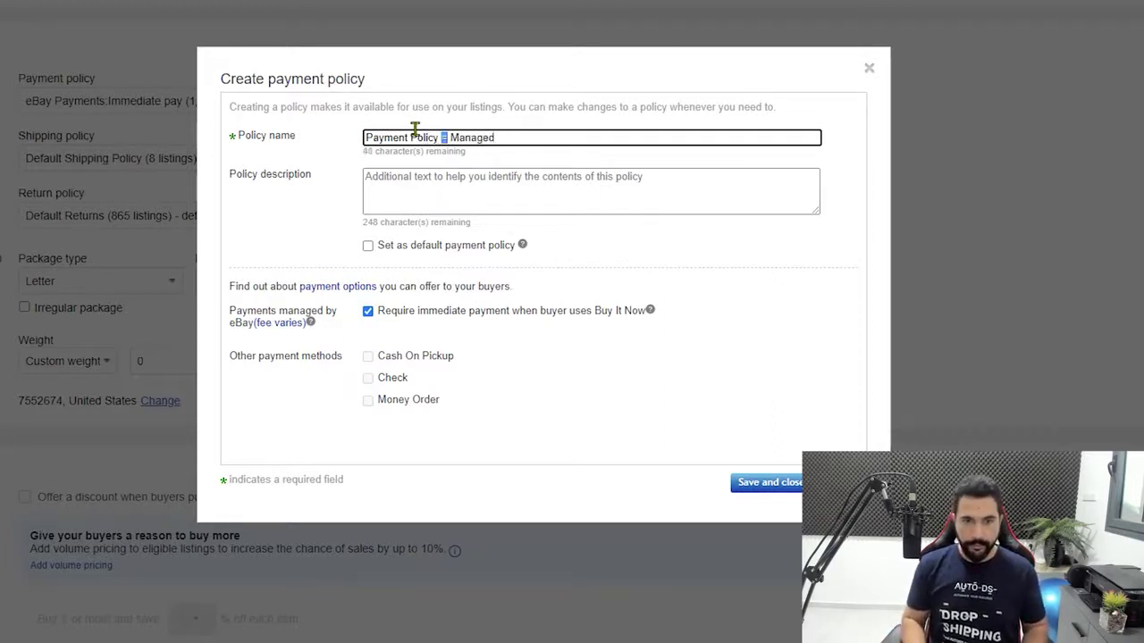
pyautogui.write('-')
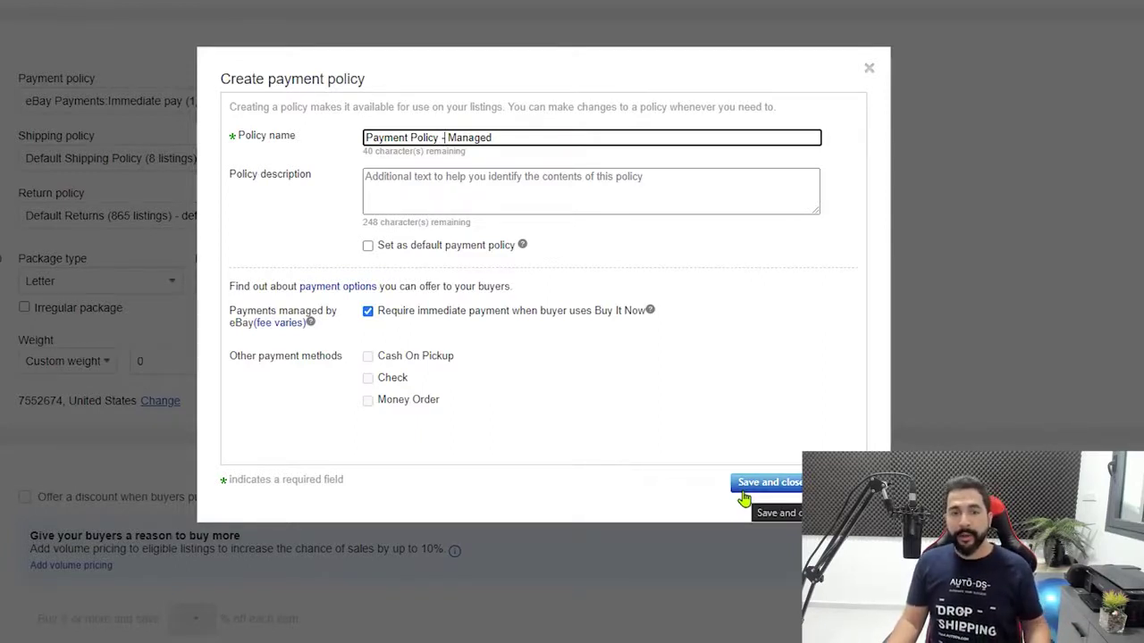
pyautogui.click(870, 71)
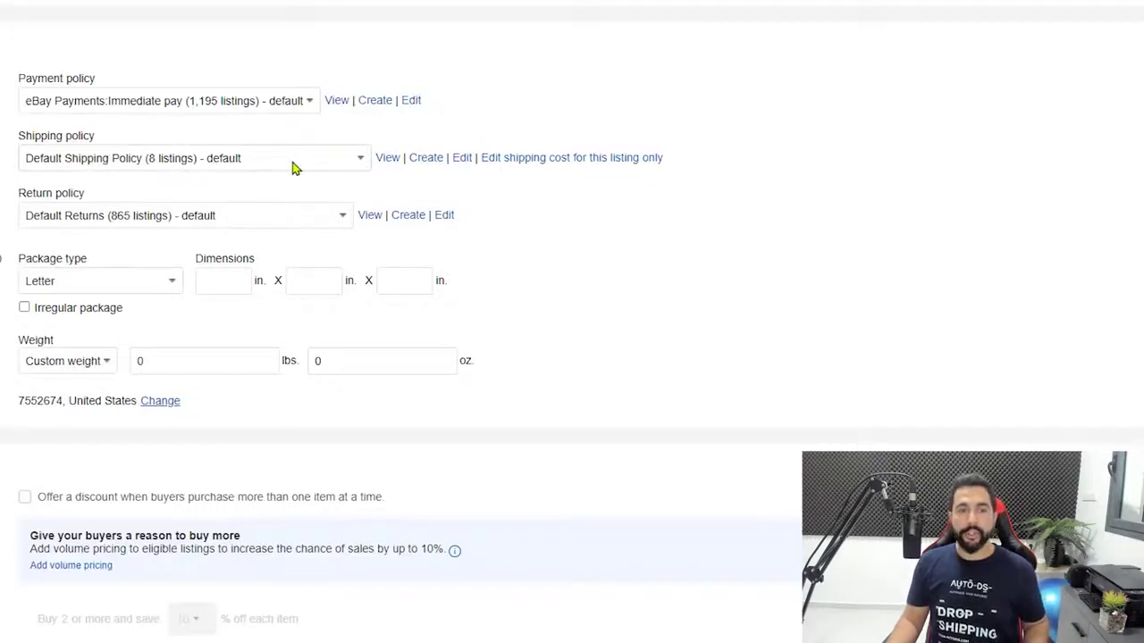
# Start a new shipping policy and name it "USA Shipping"
pyautogui.click(429, 163)
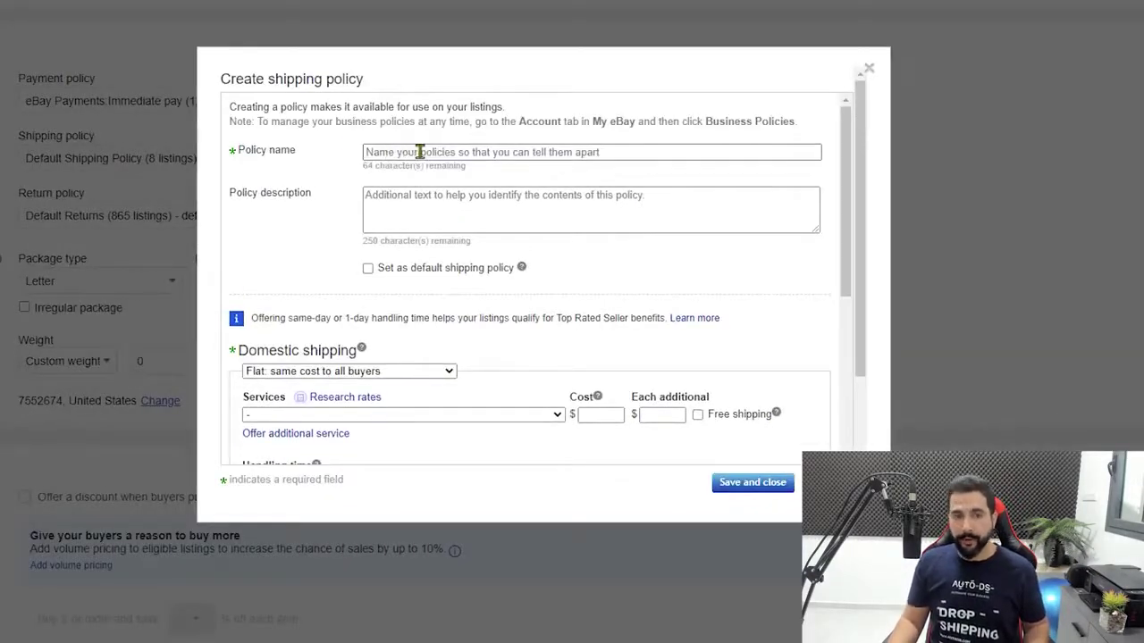
pyautogui.click(419, 152)
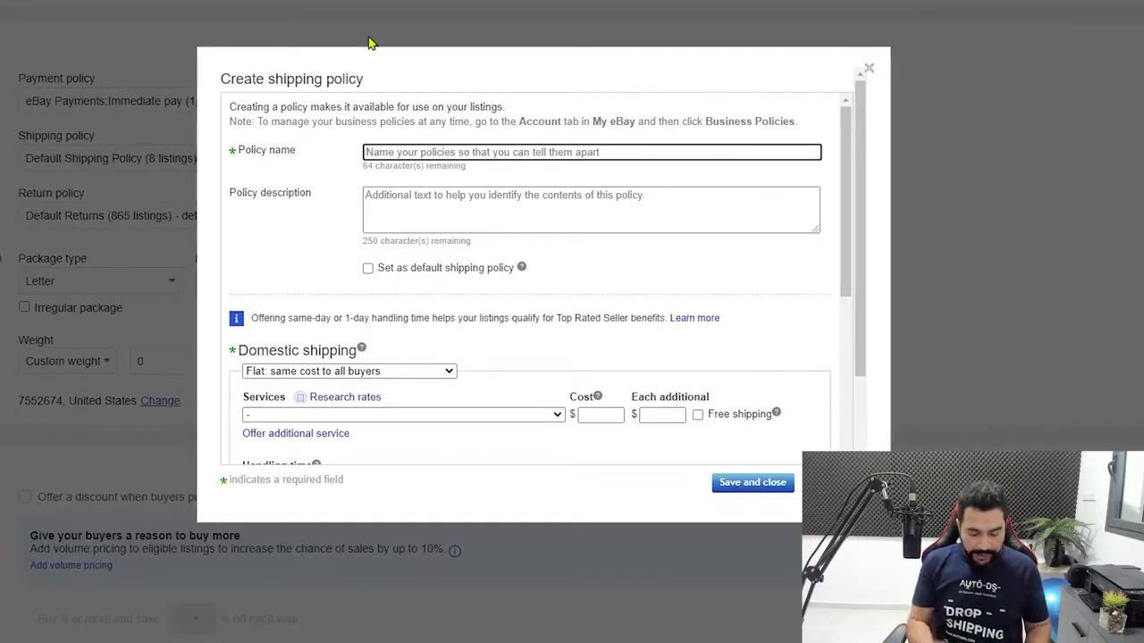
pyautogui.write('USA Shipping')
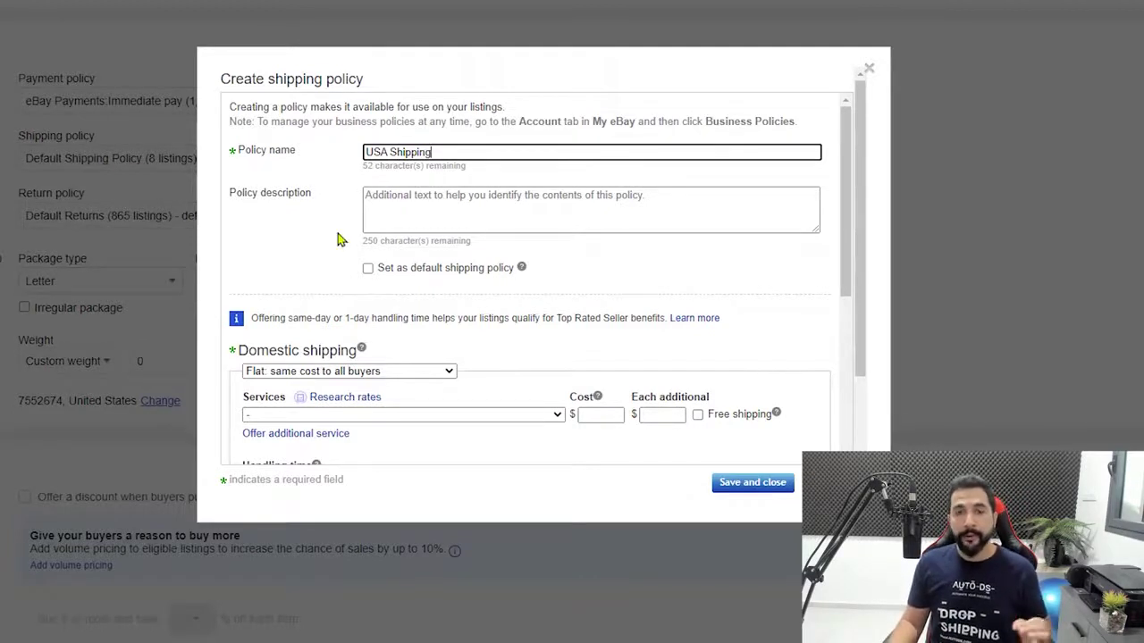
# Choose Expedited Shipping (1 to 3 business days) as the domestic shipping service
pyautogui.scroll(-2, 340, 238)
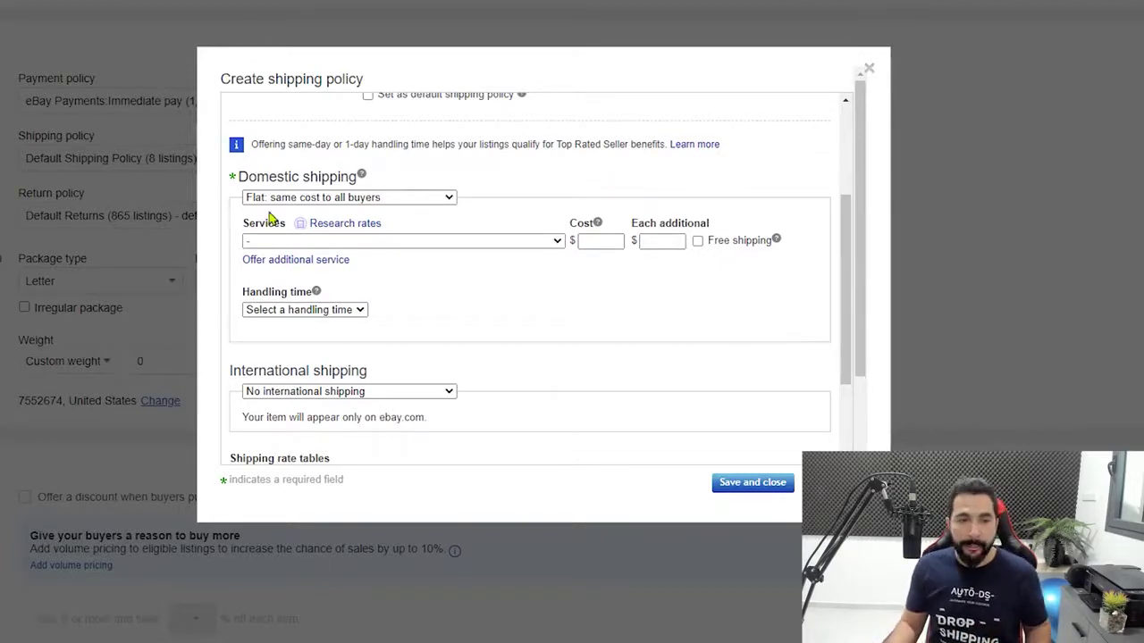
pyautogui.click(369, 242)
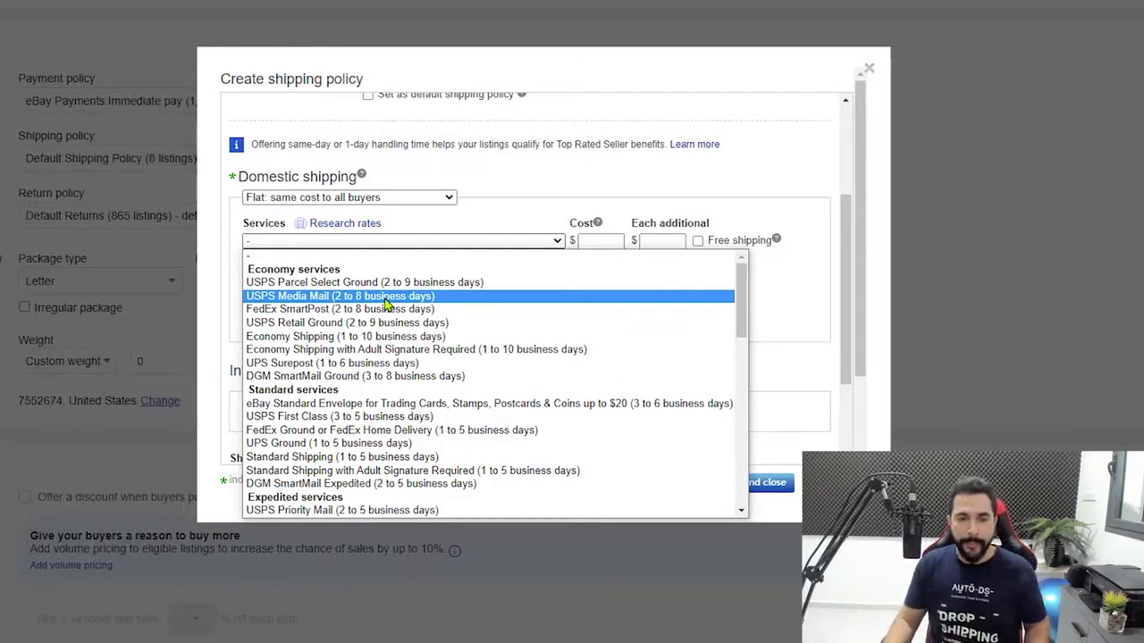
pyautogui.scroll(-3, 389, 305)
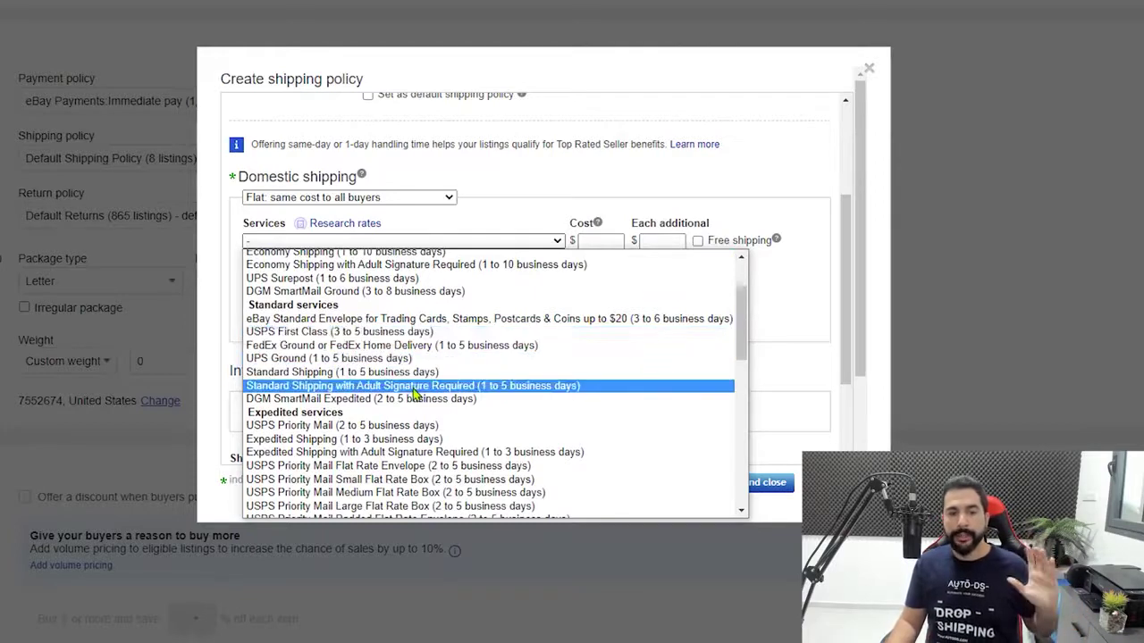
pyautogui.scroll(3, 454, 333)
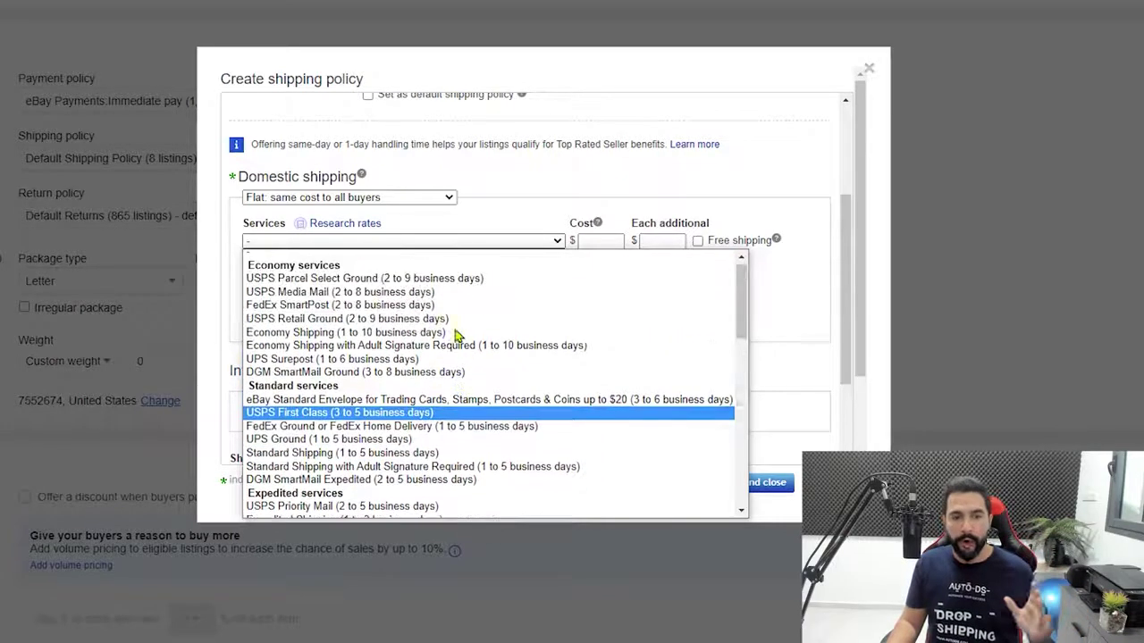
pyautogui.scroll(-6, 501, 340)
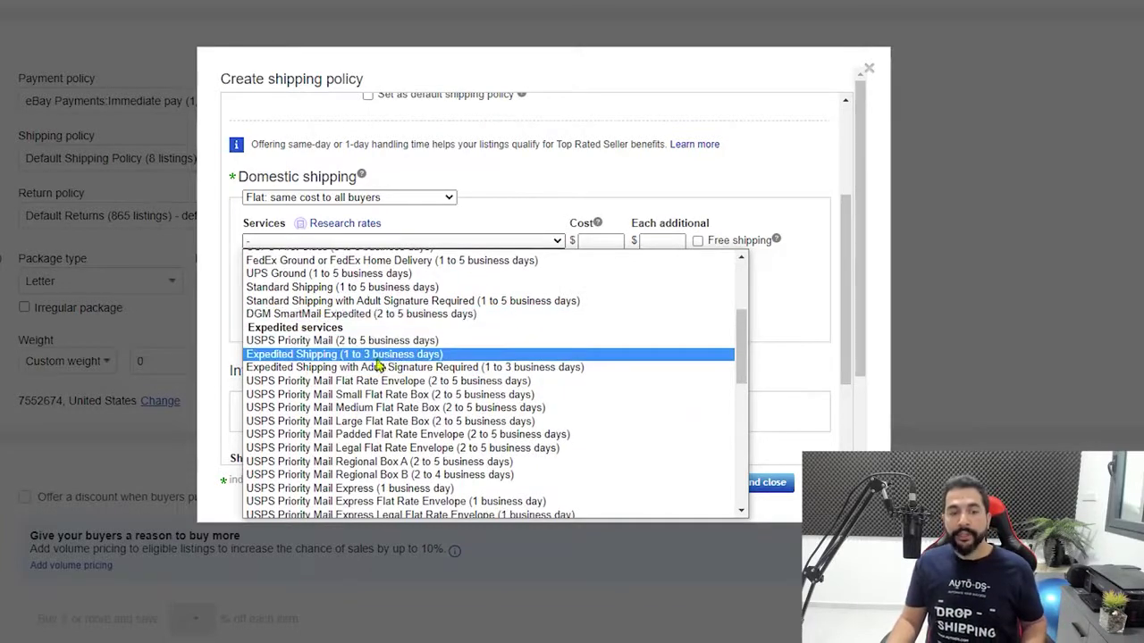
pyautogui.click(333, 356)
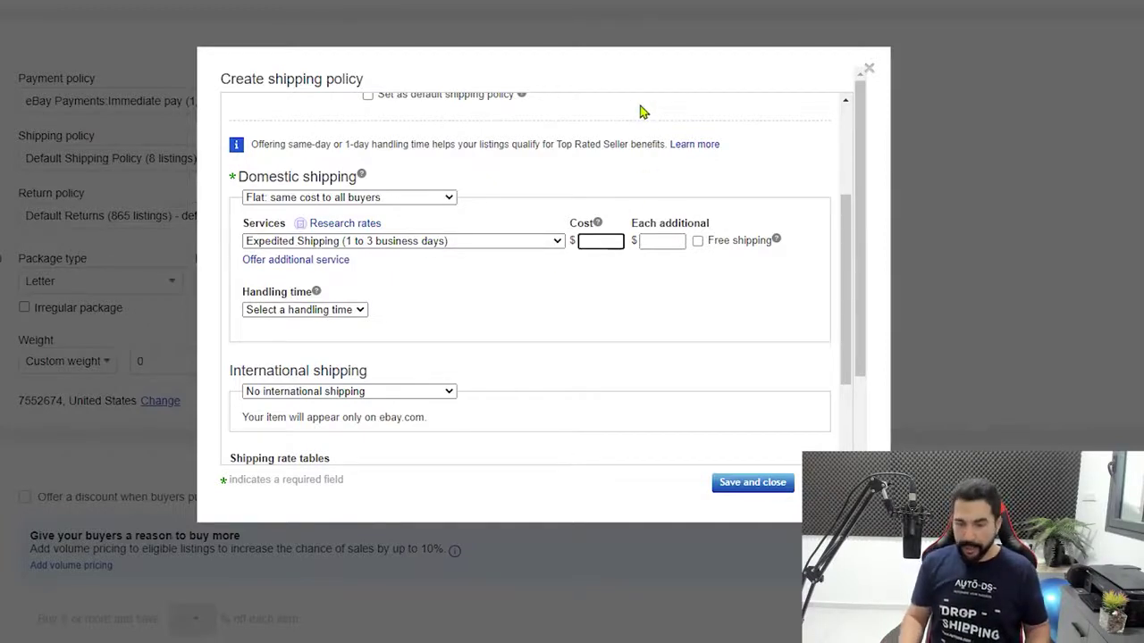
# Set the domestic service's cost and each-additional cost to 0 and enable free shipping
pyautogui.write('0')
pyautogui.press('Tab')
pyautogui.write('0')
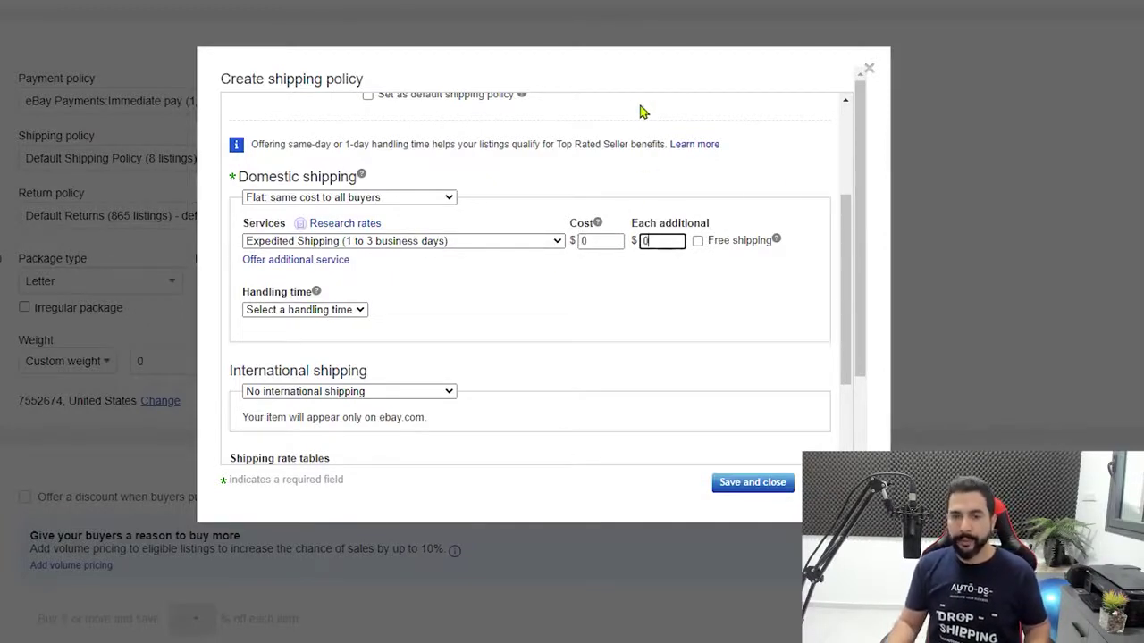
pyautogui.click(698, 241)
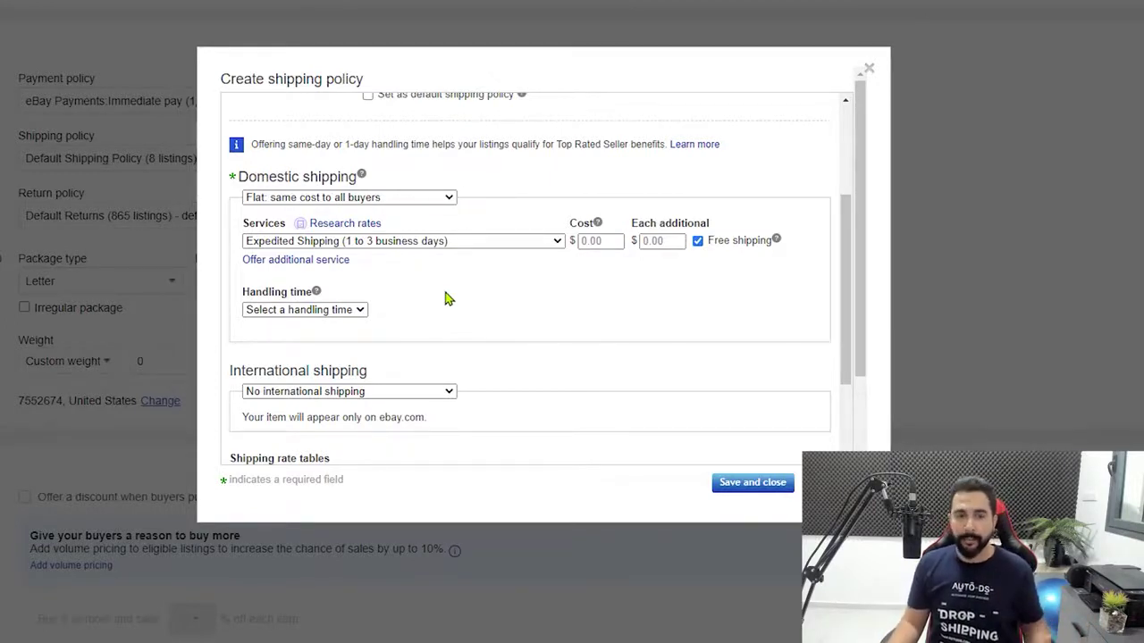
# Set the domestic handling time to 3 business days
pyautogui.click(354, 309)
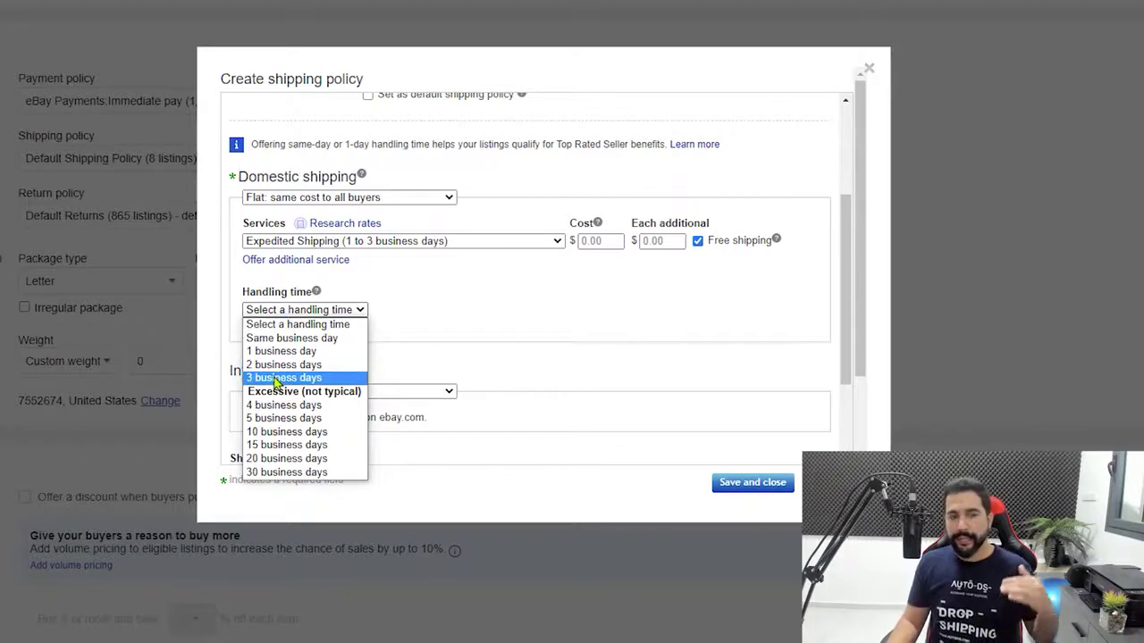
pyautogui.click(338, 379)
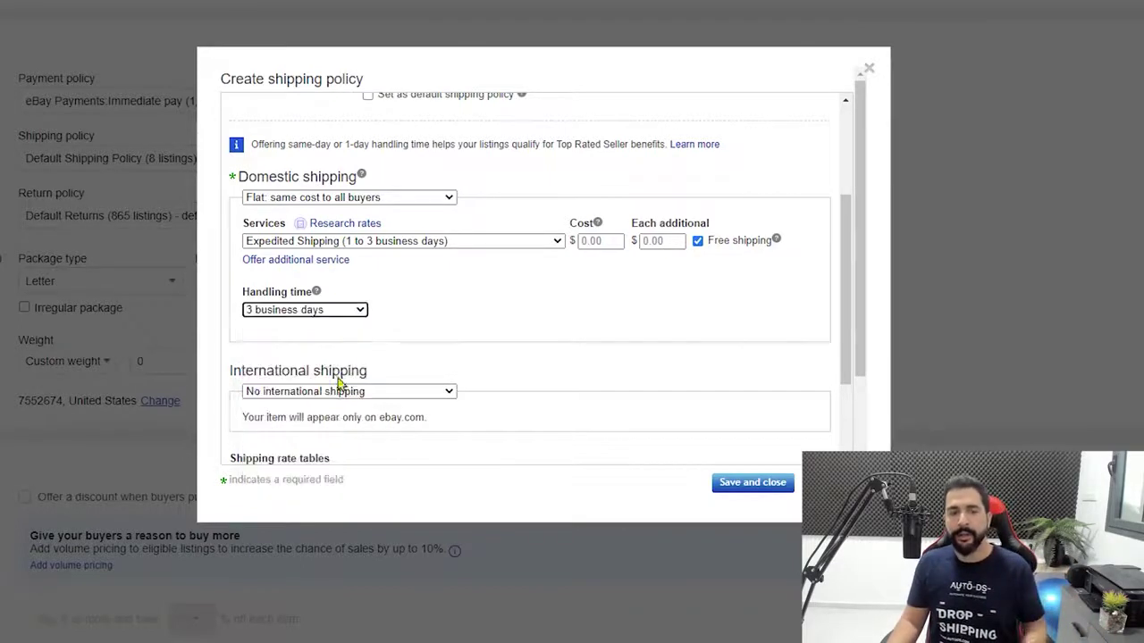
pyautogui.click(338, 313)
pyautogui.click(337, 376)
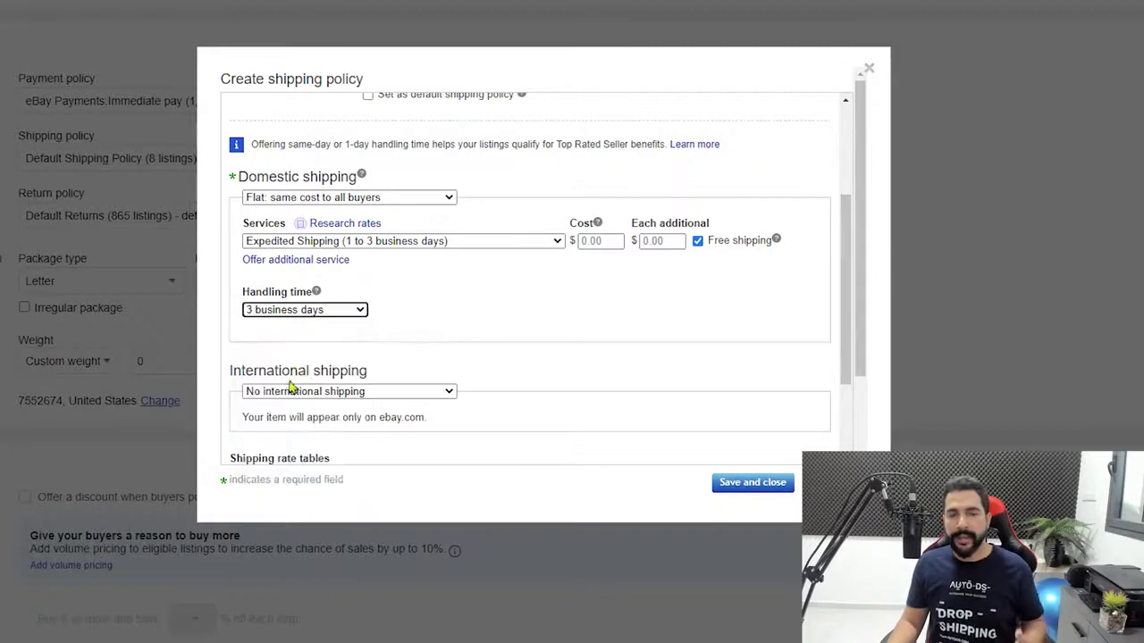
pyautogui.click(396, 327)
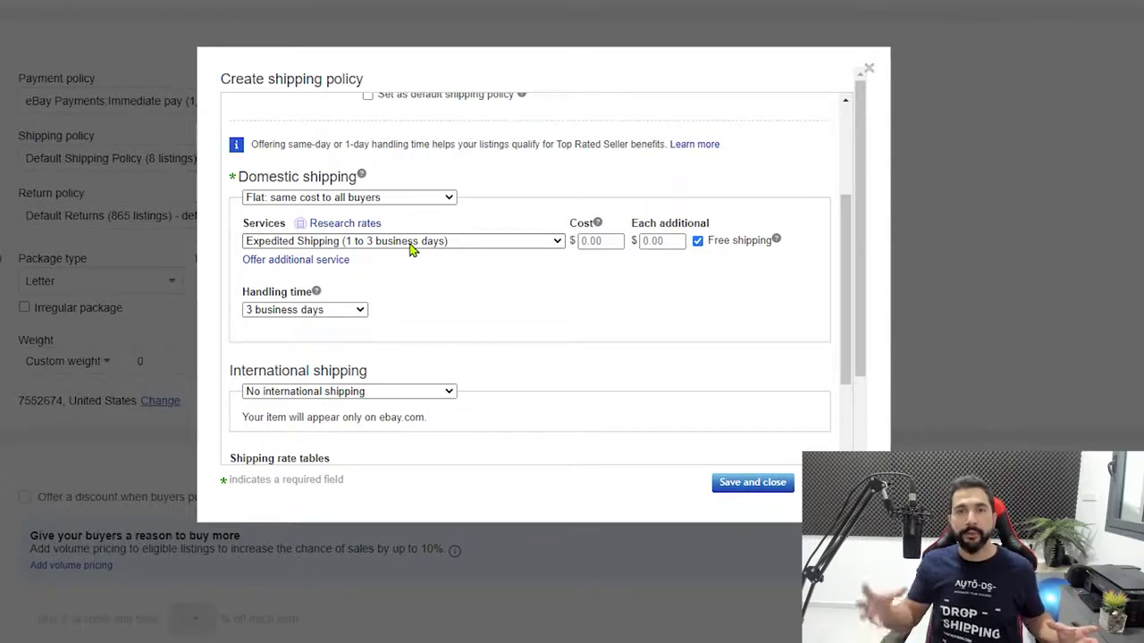
# Review the regions and countries in the shipping exclusion list and close it without changes
pyautogui.scroll(-3, 420, 255)
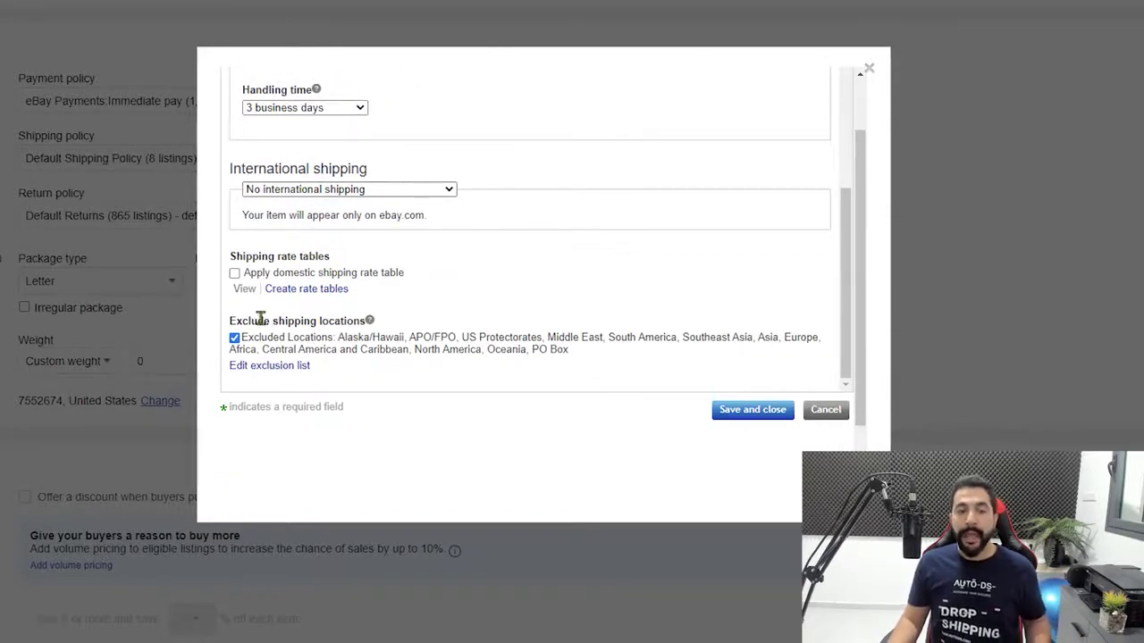
pyautogui.click(261, 368)
pyautogui.scroll(-5, 439, 302)
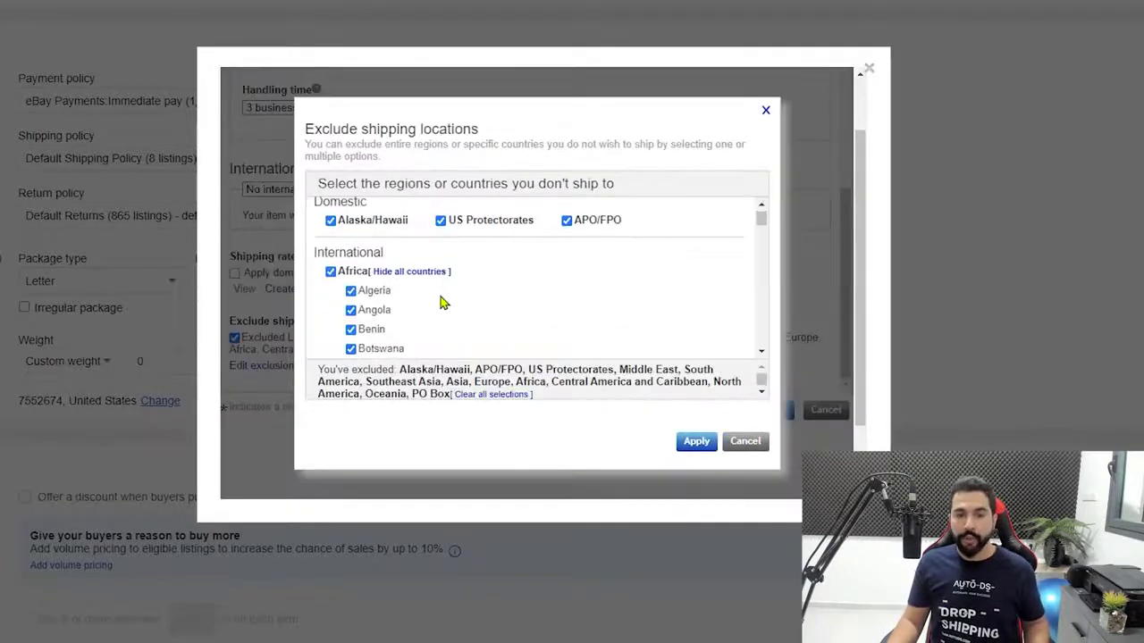
pyautogui.scroll(-6, 471, 293)
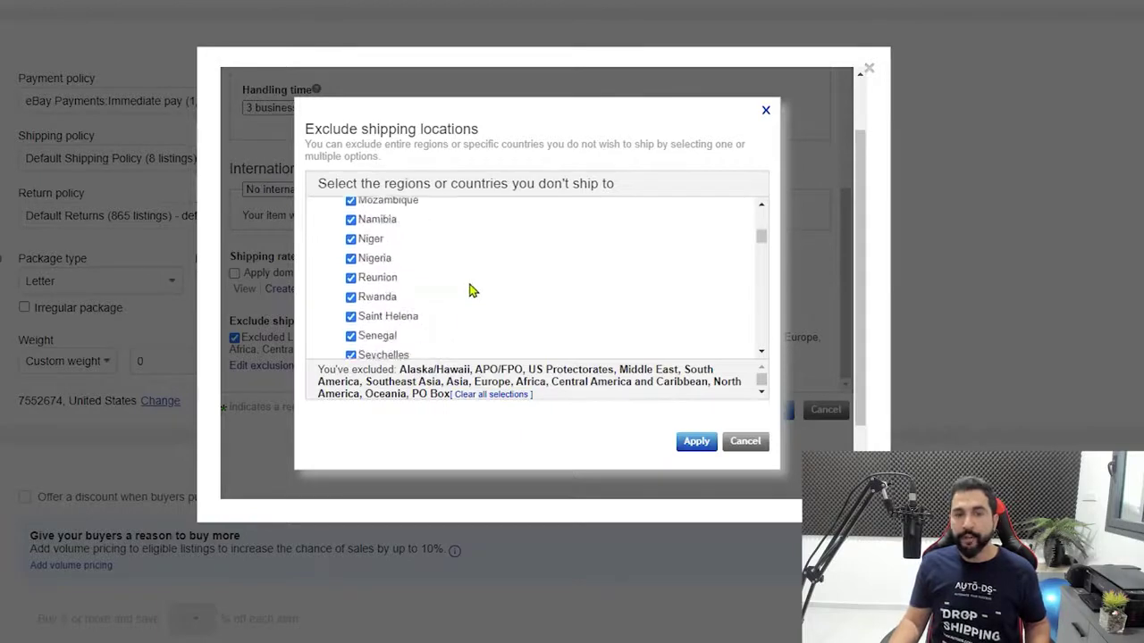
pyautogui.scroll(15, 471, 289)
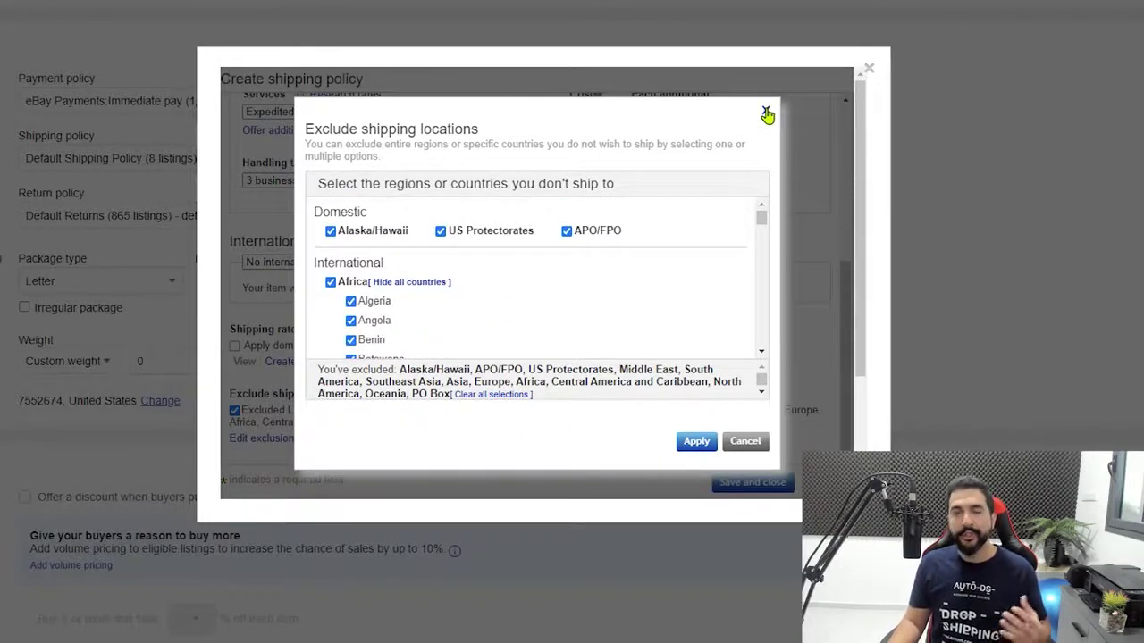
pyautogui.click(766, 114)
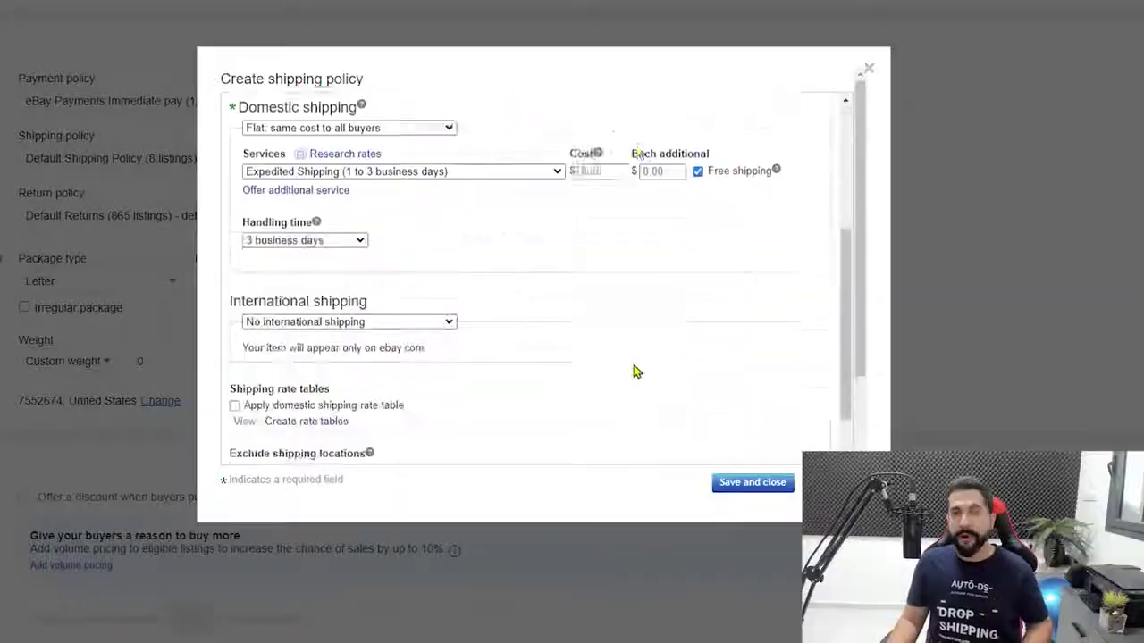
# Change the domestic shipping service to Economy Shipping from Greater China to worldwide (11 to 35 business days), closing the policy without saving
pyautogui.scroll(-2, 625, 367)
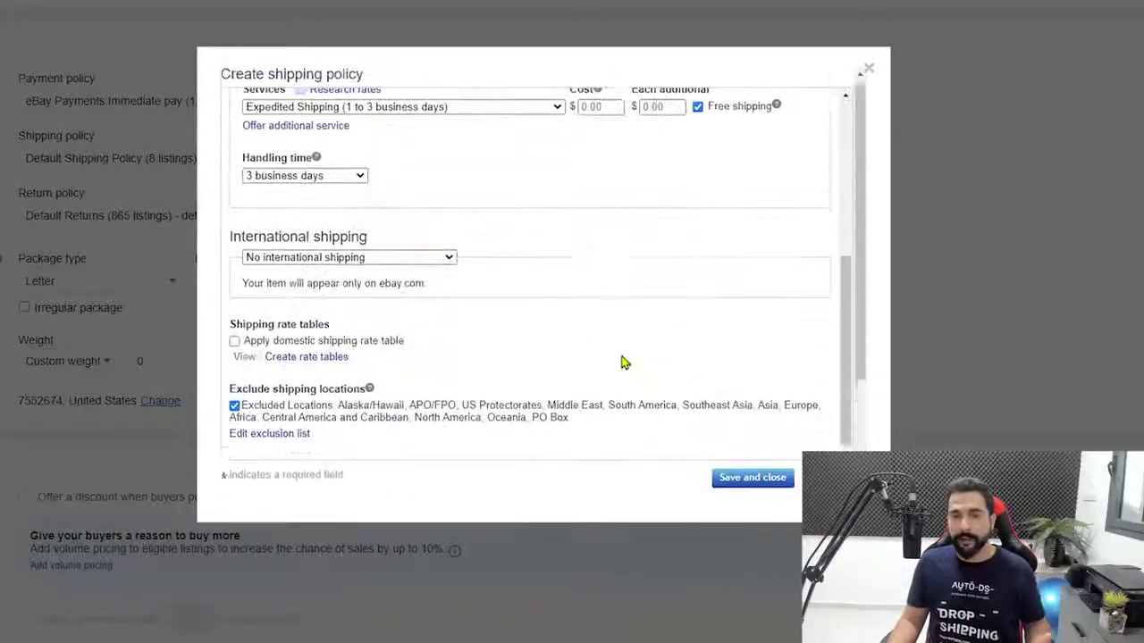
pyautogui.scroll(3, 624, 363)
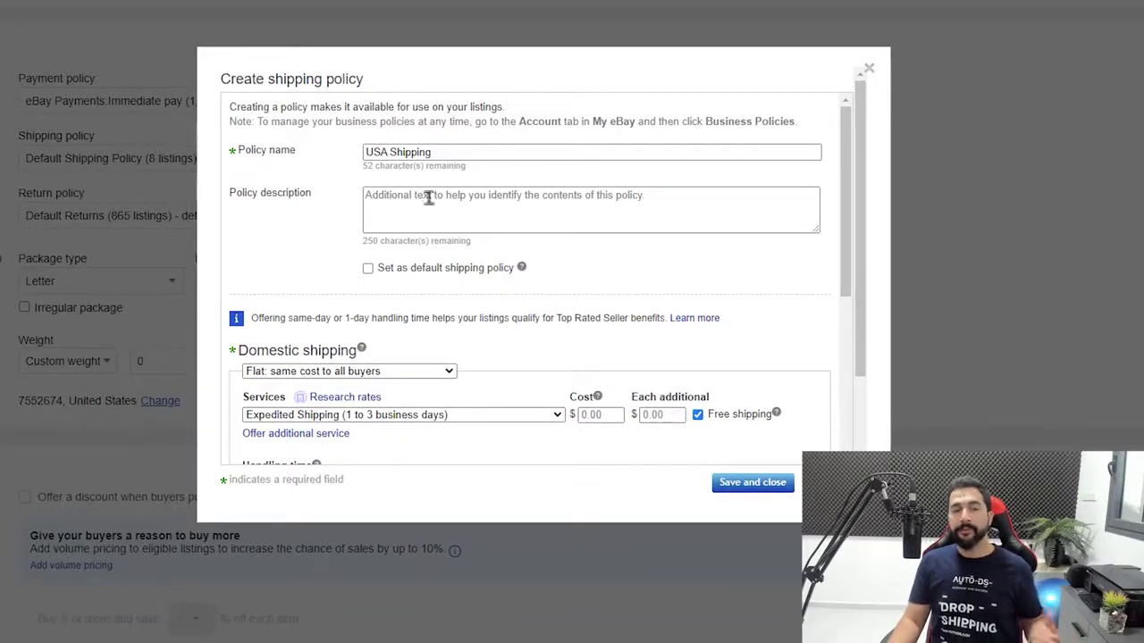
pyautogui.scroll(-3, 554, 317)
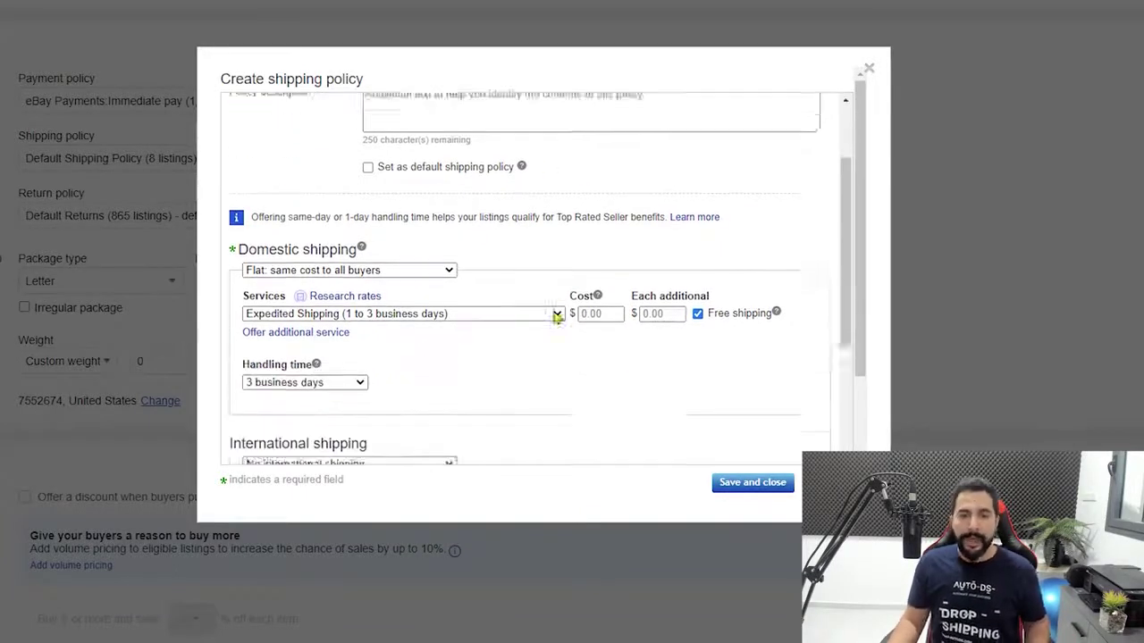
pyautogui.scroll(1, 505, 296)
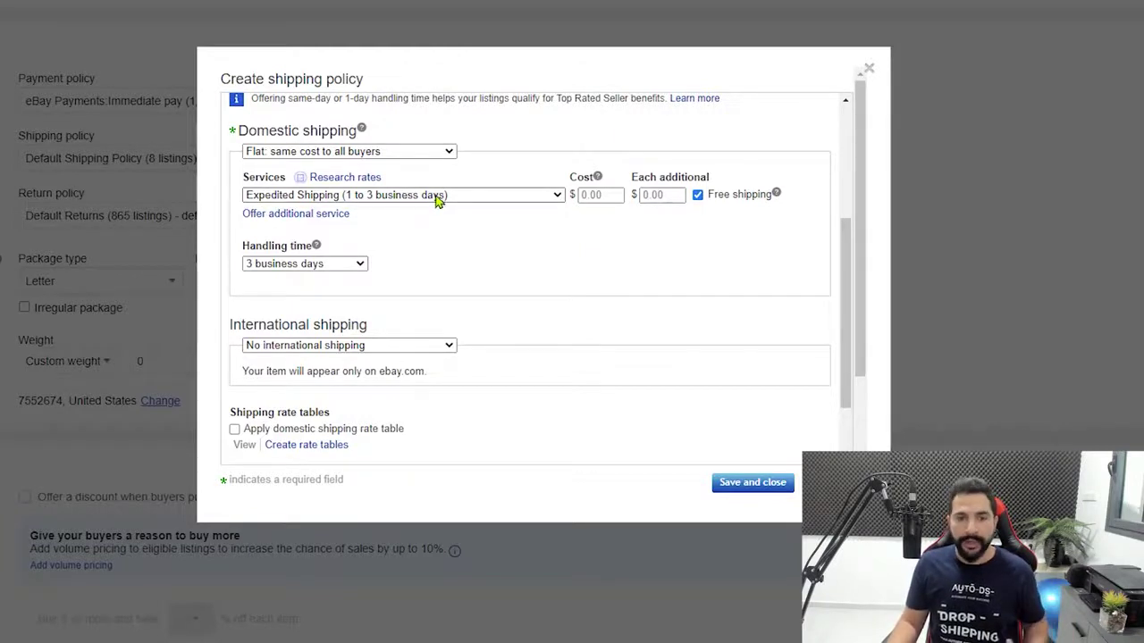
pyautogui.scroll(2, 411, 233)
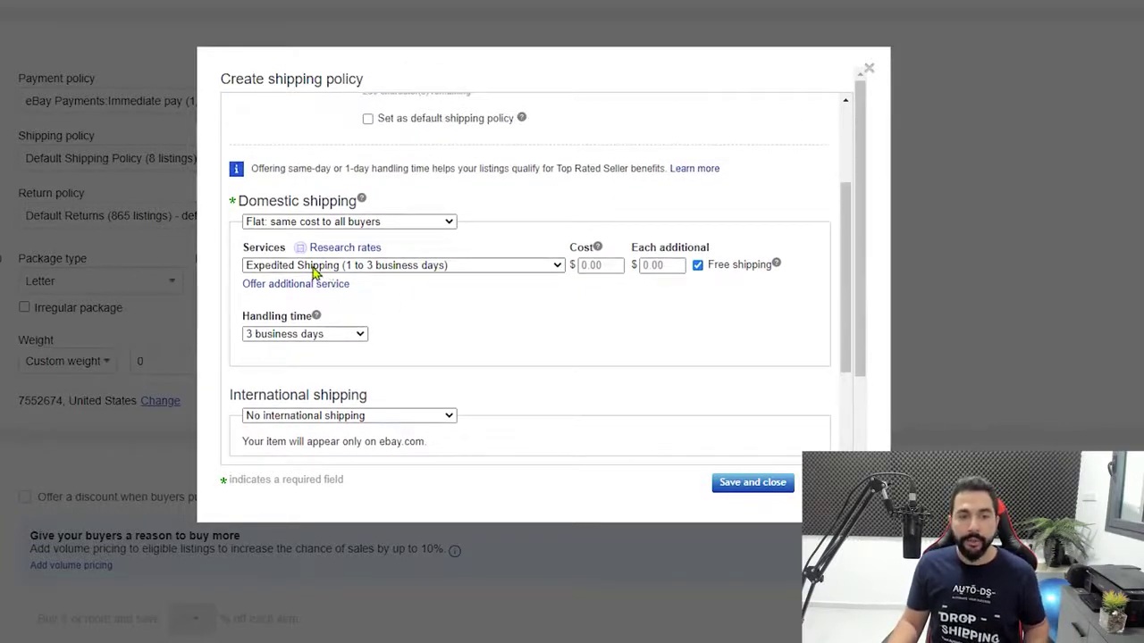
pyautogui.click(312, 265)
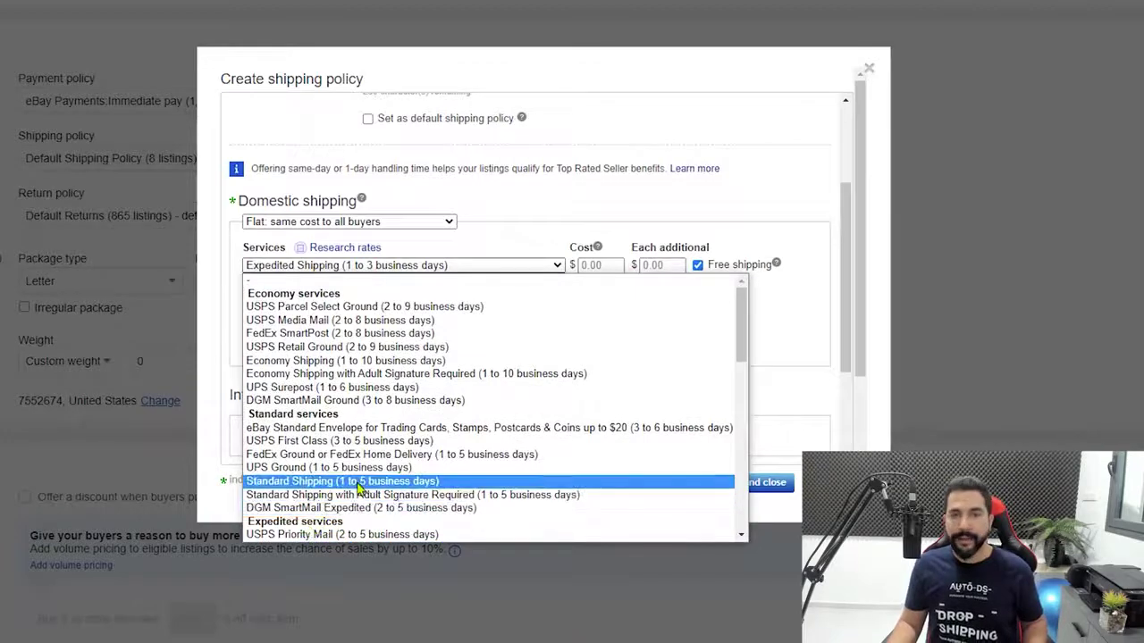
pyautogui.scroll(-10, 358, 487)
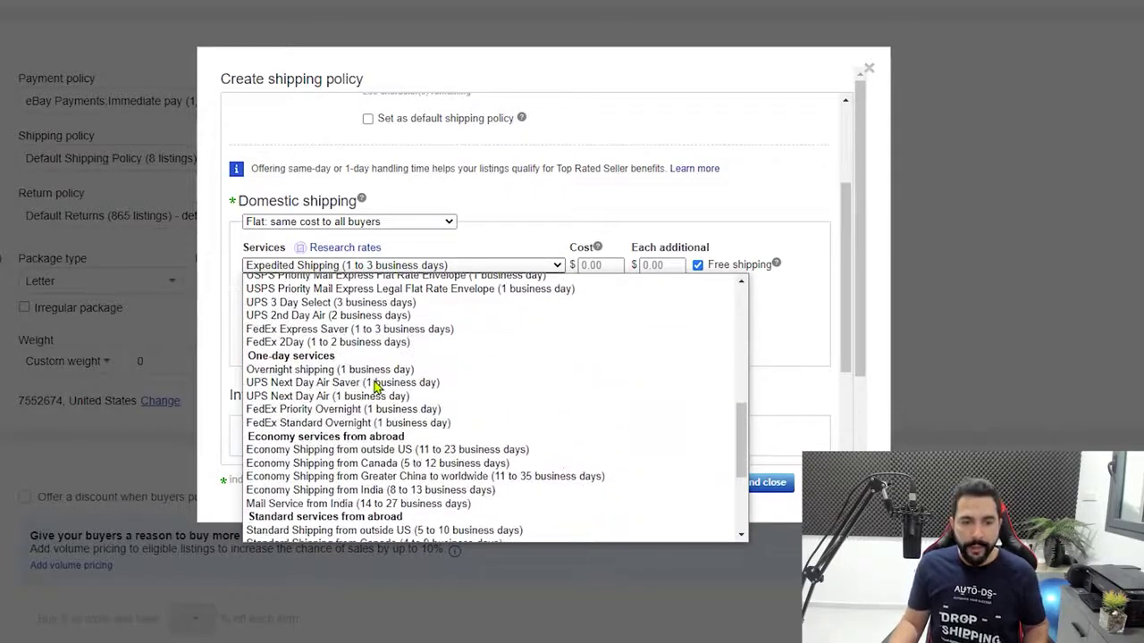
pyautogui.scroll(-2, 366, 393)
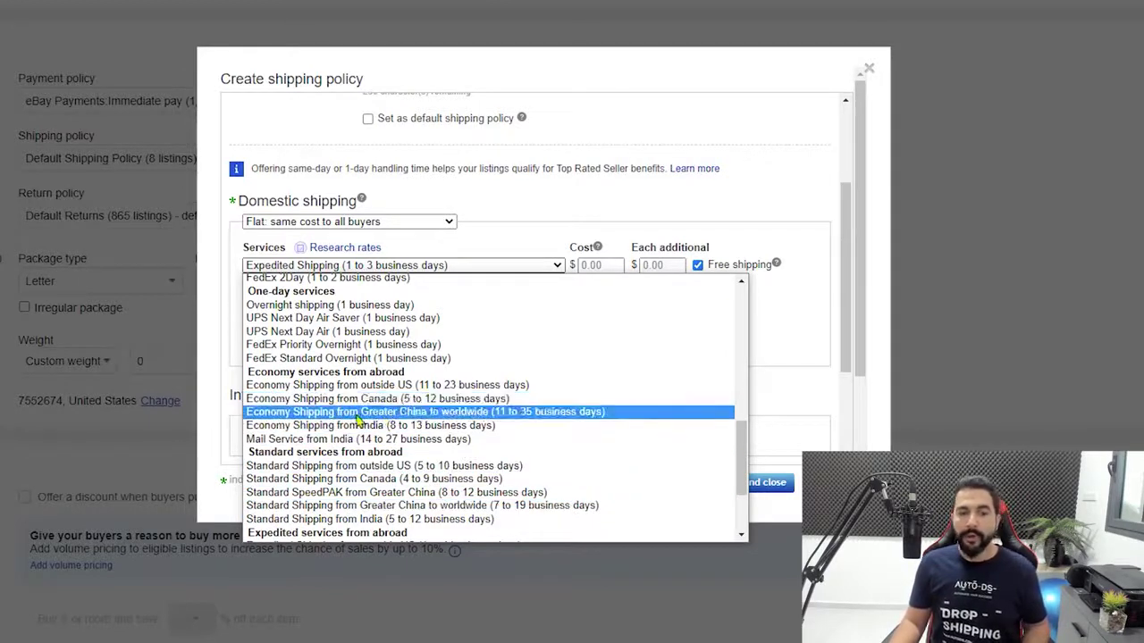
pyautogui.click(504, 420)
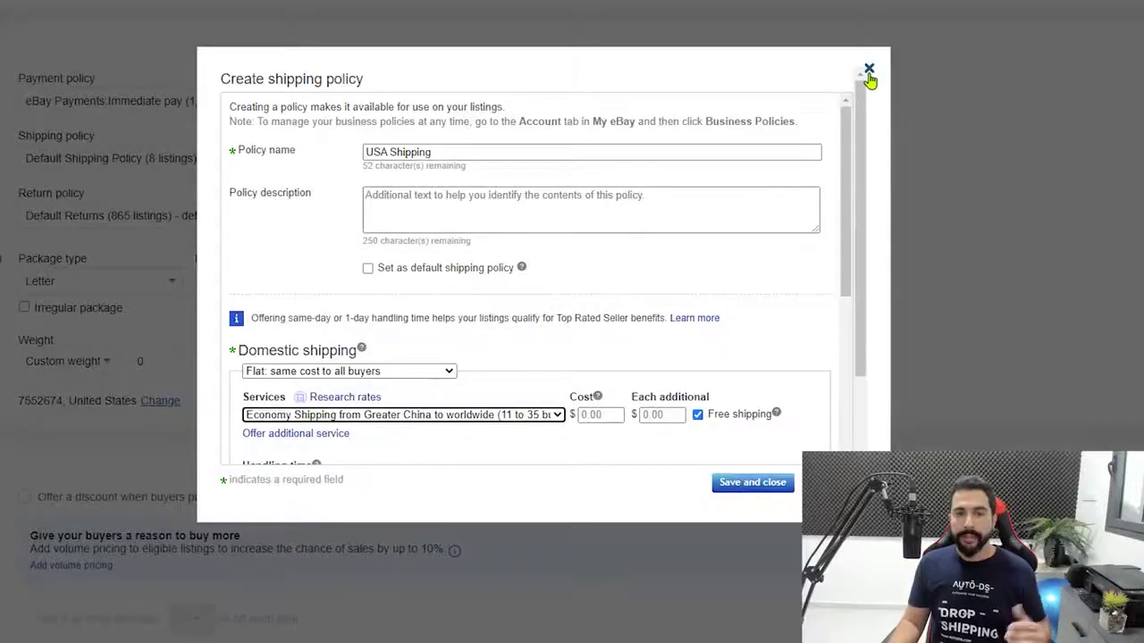
pyautogui.click(869, 71)
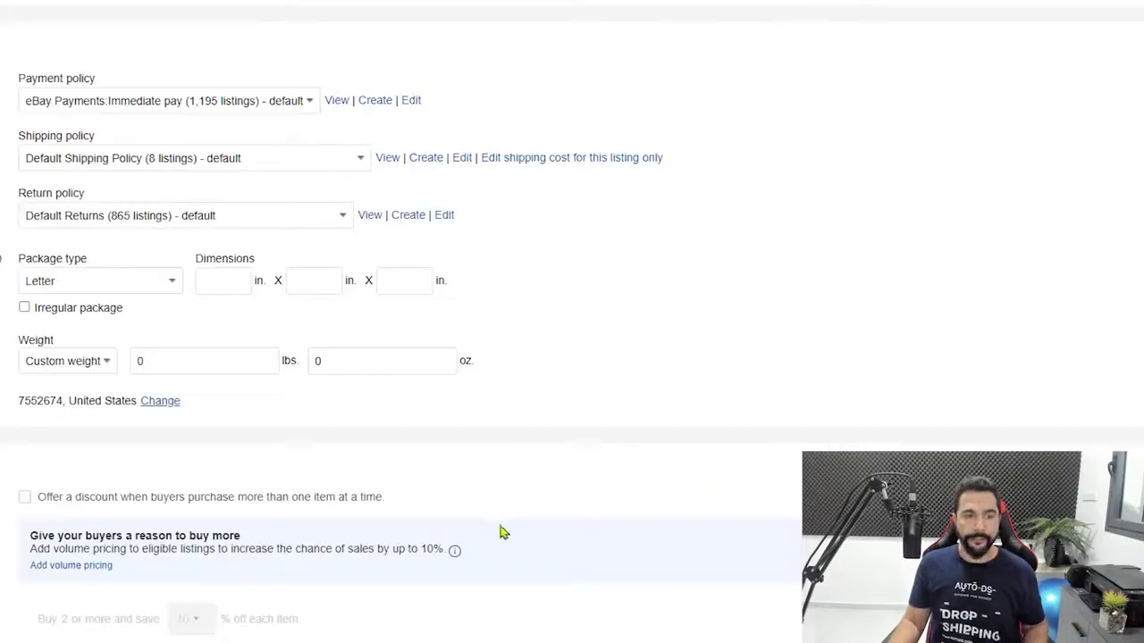
# Start creating a new return policy for the listing and name it Return Policy
pyautogui.click(411, 218)
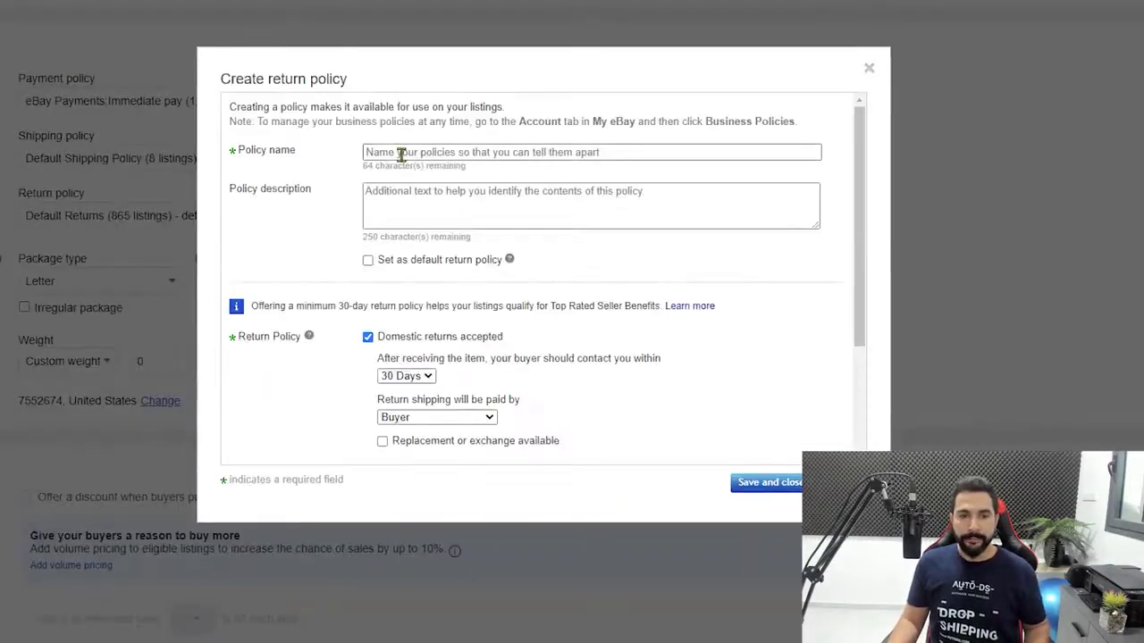
pyautogui.click(401, 154)
pyautogui.write('Retu')
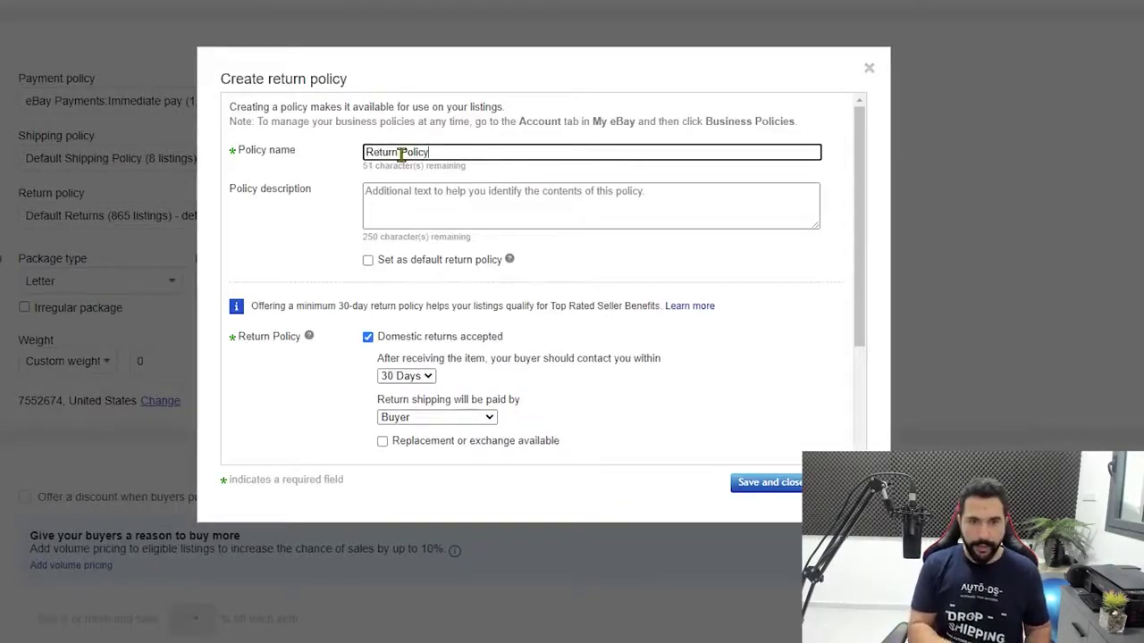
pyautogui.write('rn Policy')
# Keep 30 Days for domestic returns, with return shipping paid by Seller (Free Returns) and replacement or exchange available
pyautogui.scroll(-3, 626, 295)
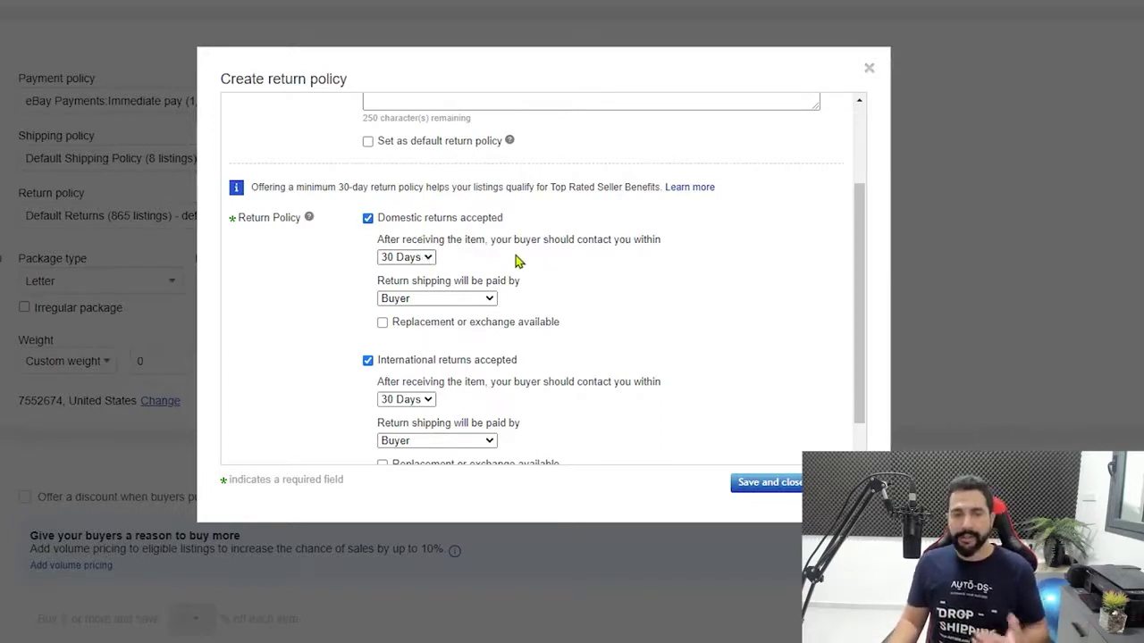
pyautogui.click(416, 259)
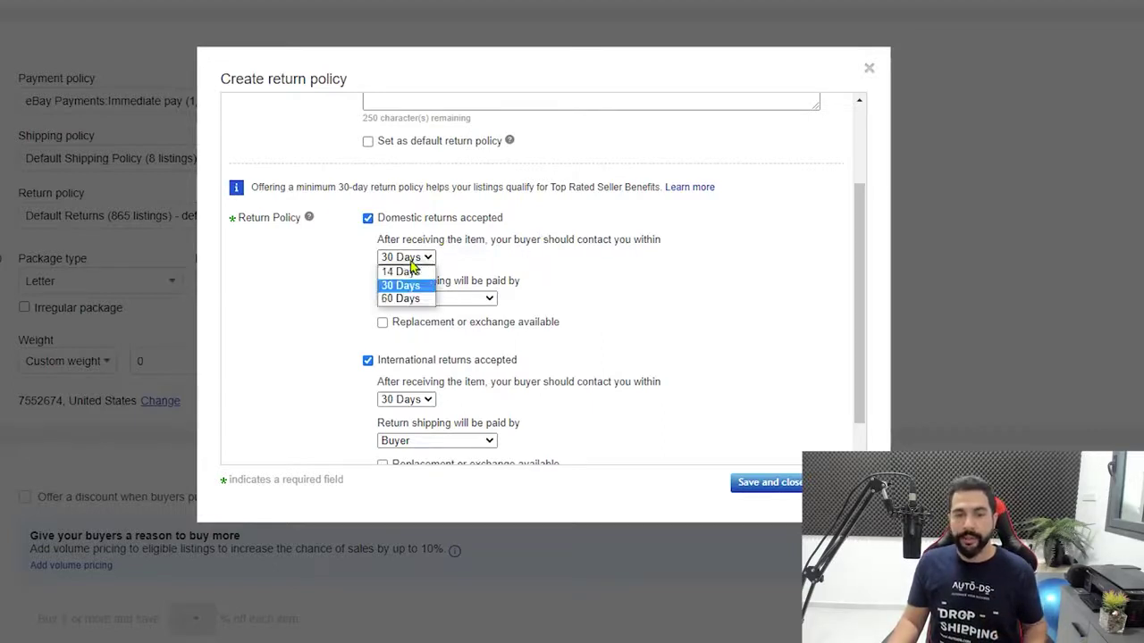
pyautogui.click(529, 272)
pyautogui.scroll(-1, 554, 273)
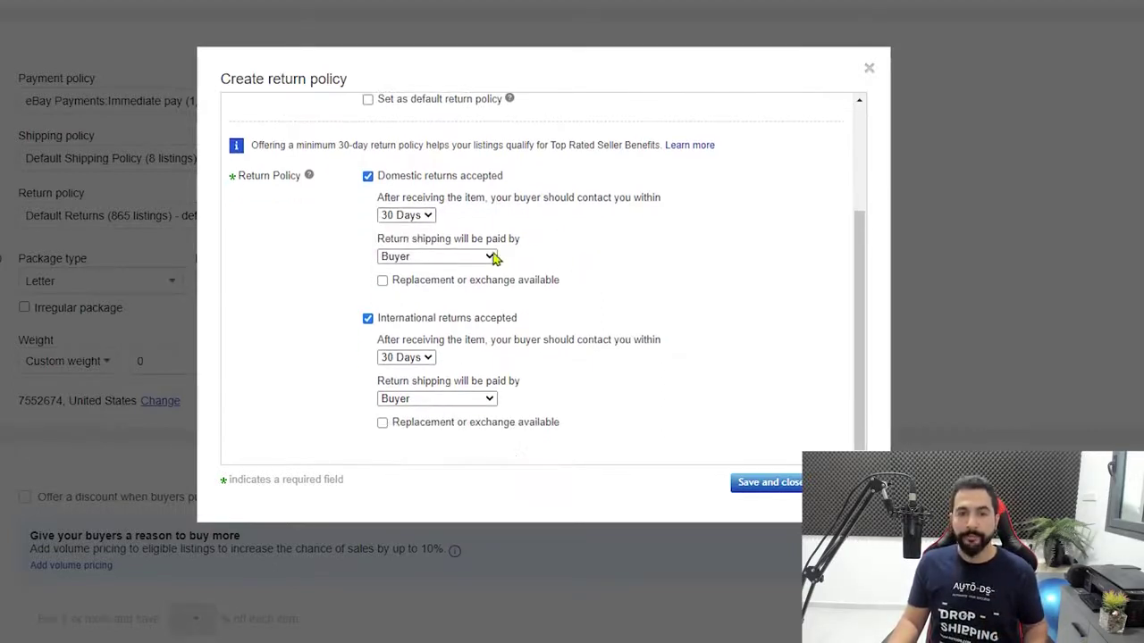
pyautogui.click(435, 259)
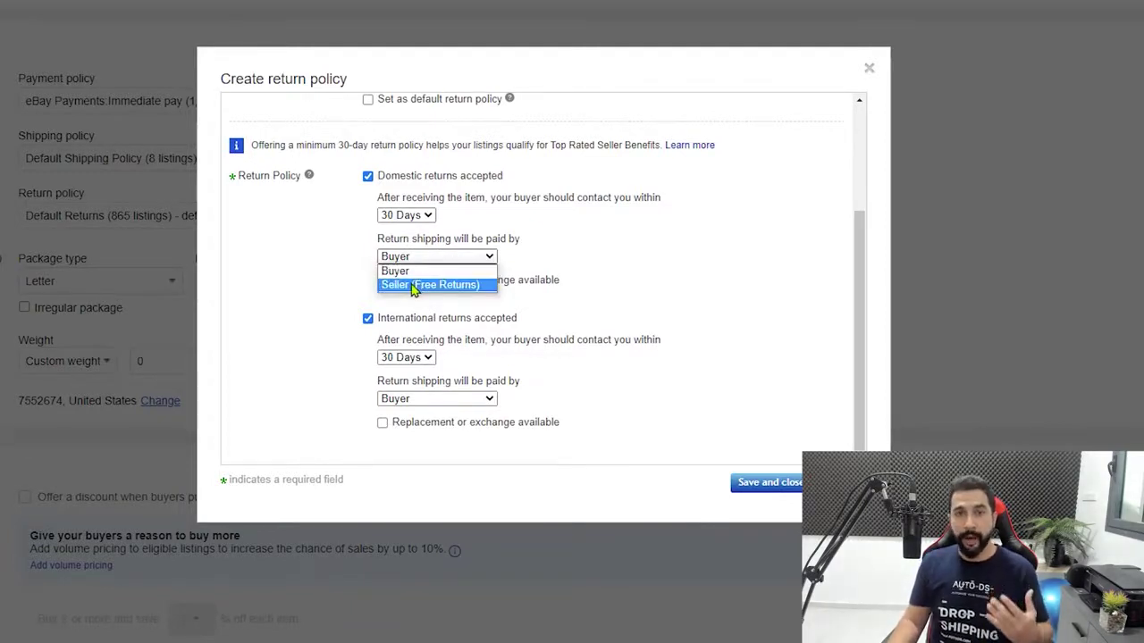
pyautogui.click(414, 286)
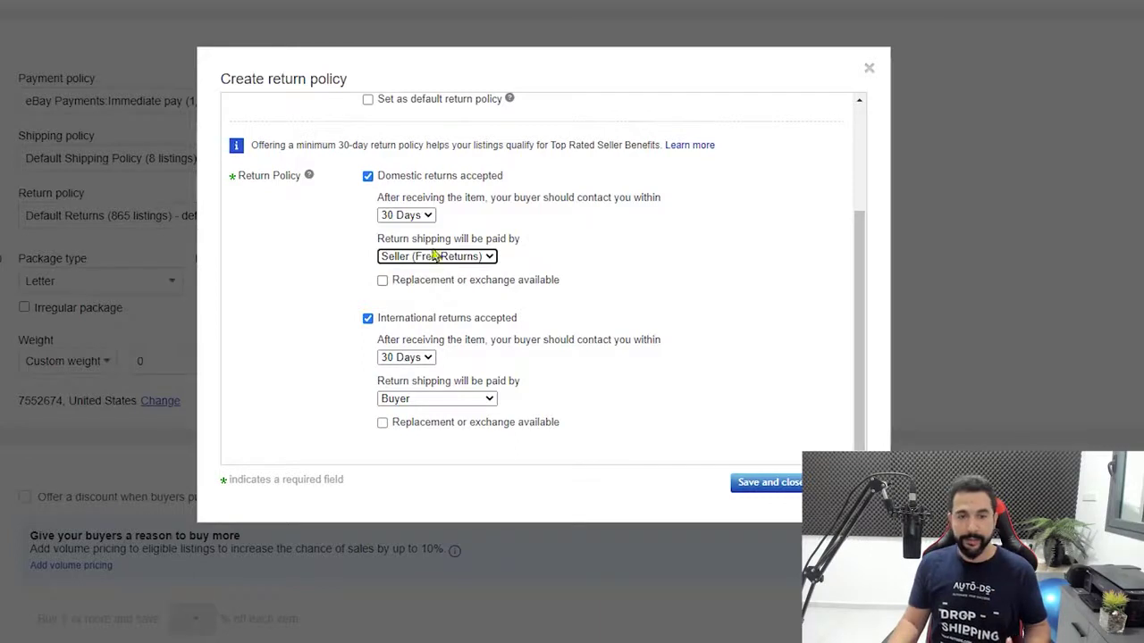
pyautogui.click(383, 281)
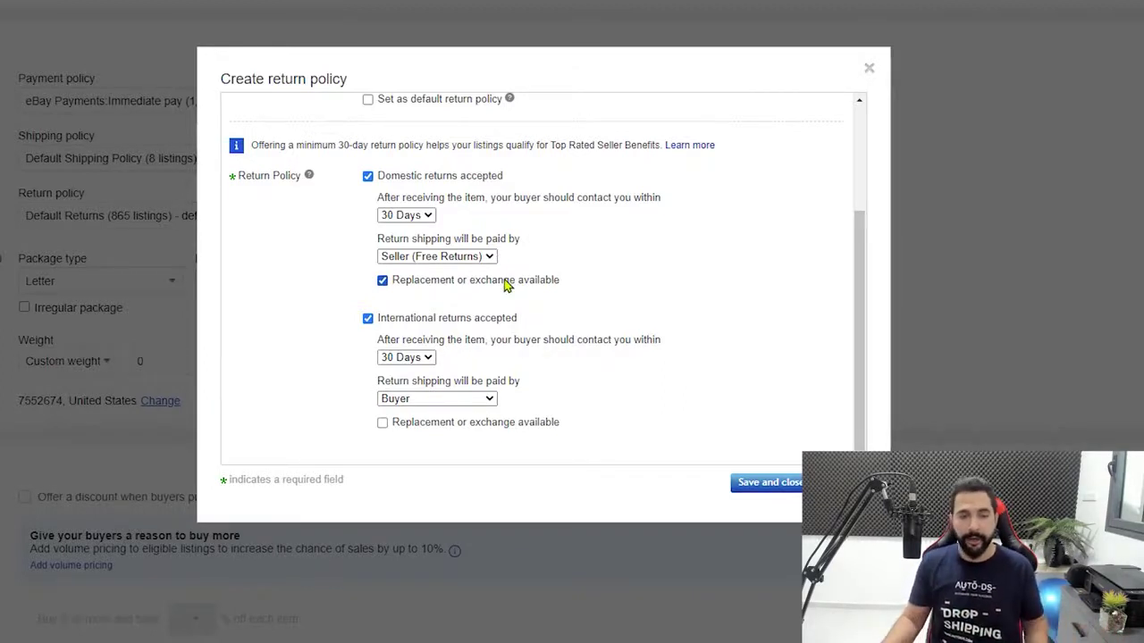
# Stop accepting international returns in the return policy and revisit who pays for domestic return shipping
pyautogui.click(411, 320)
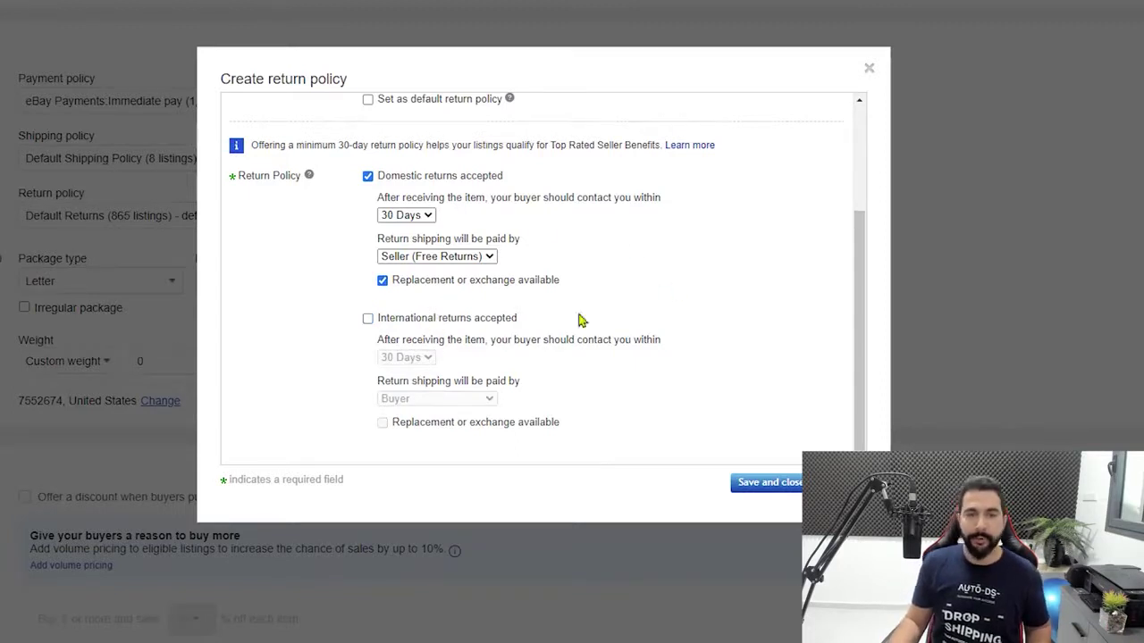
pyautogui.scroll(1, 665, 404)
pyautogui.scroll(1, 670, 401)
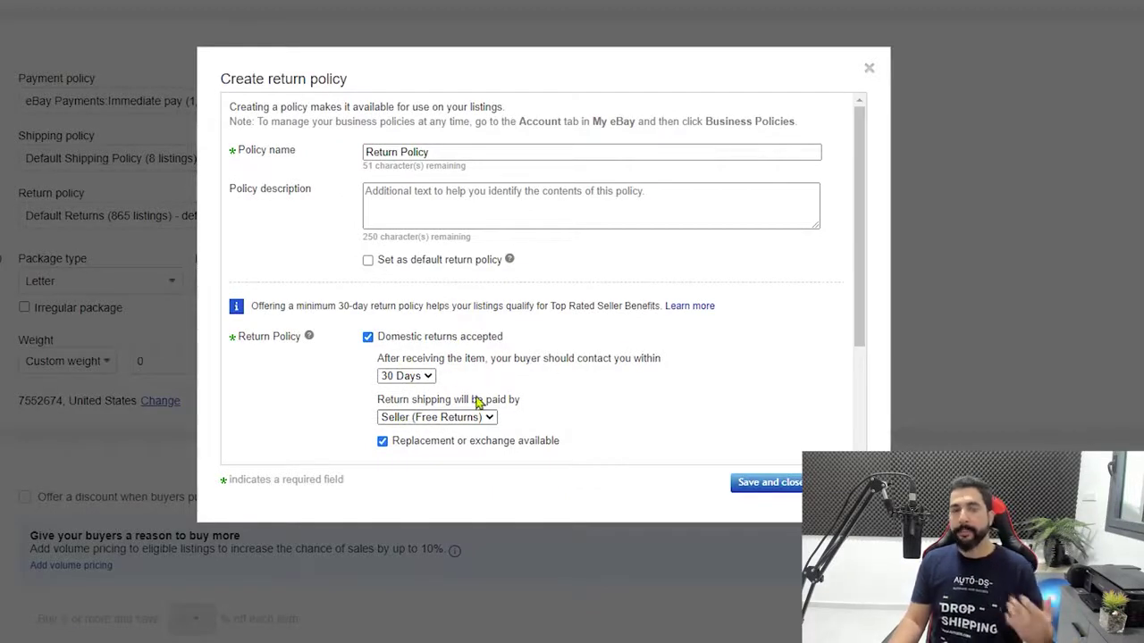
pyautogui.scroll(-2, 626, 386)
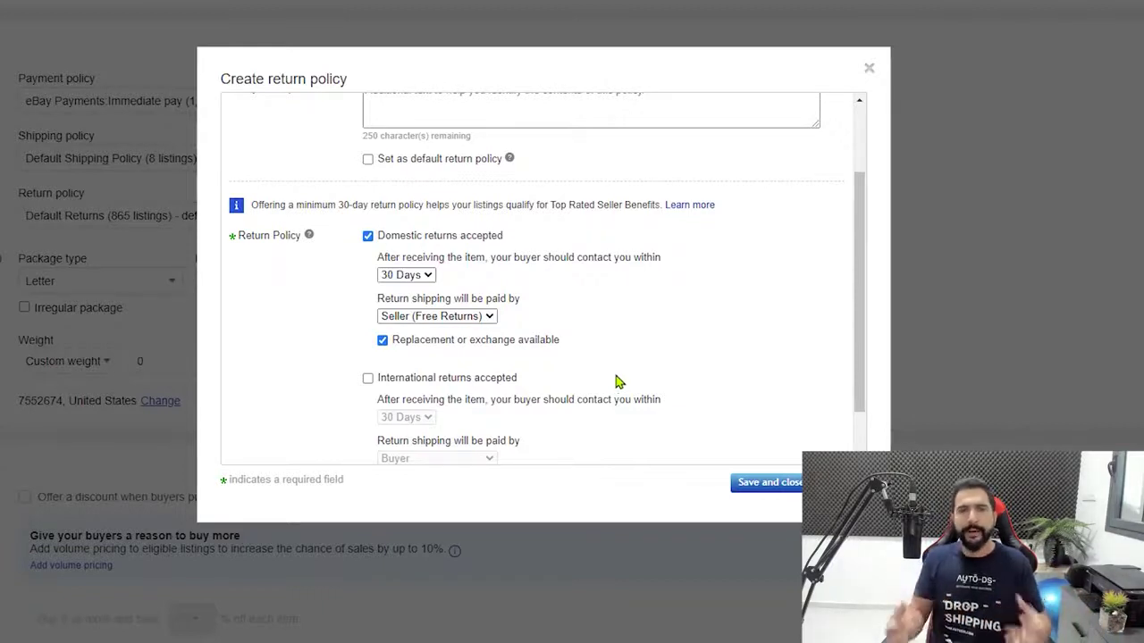
pyautogui.click(469, 317)
pyautogui.click(447, 334)
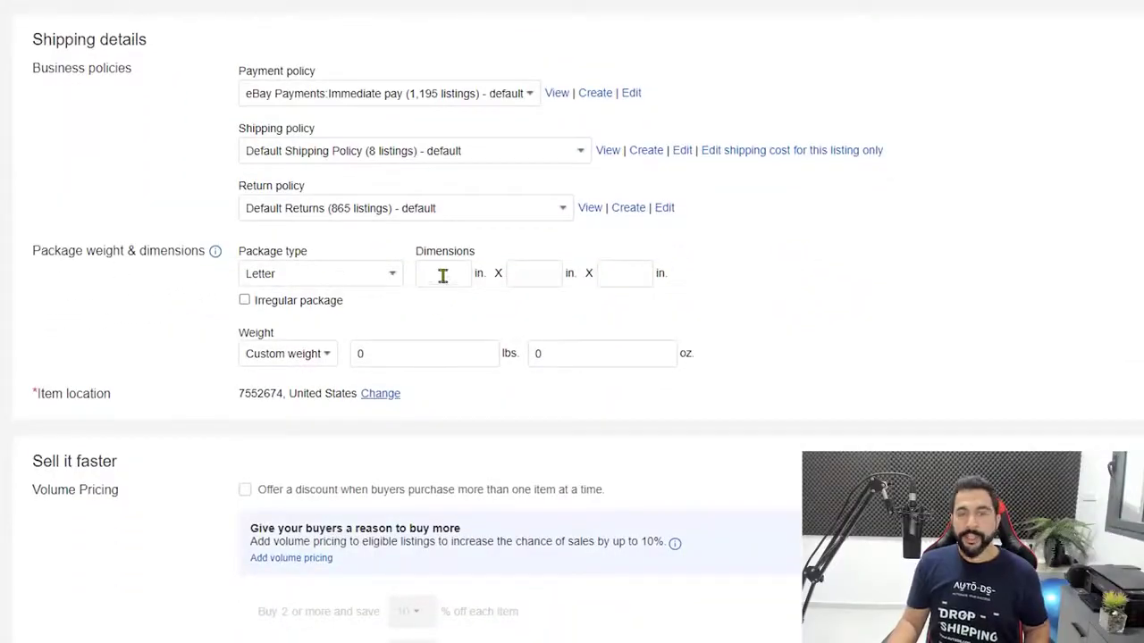
# Review the listing's package type, dimensions, weight, item location and business policies in the shipping details
pyautogui.click(358, 277)
pyautogui.click(575, 279)
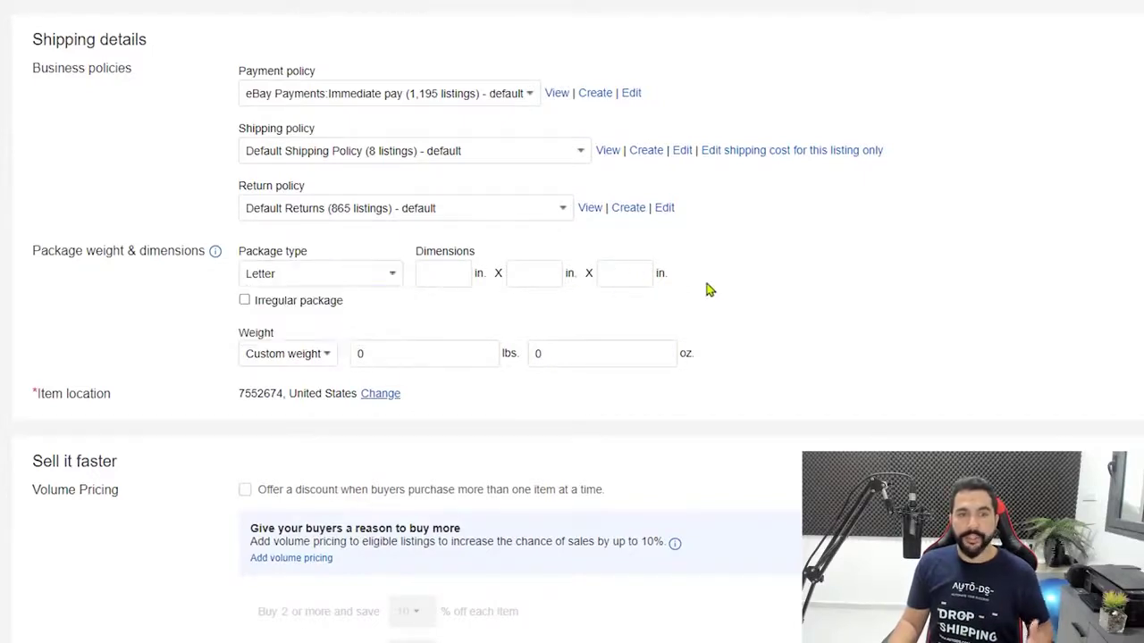
pyautogui.scroll(-1, 402, 295)
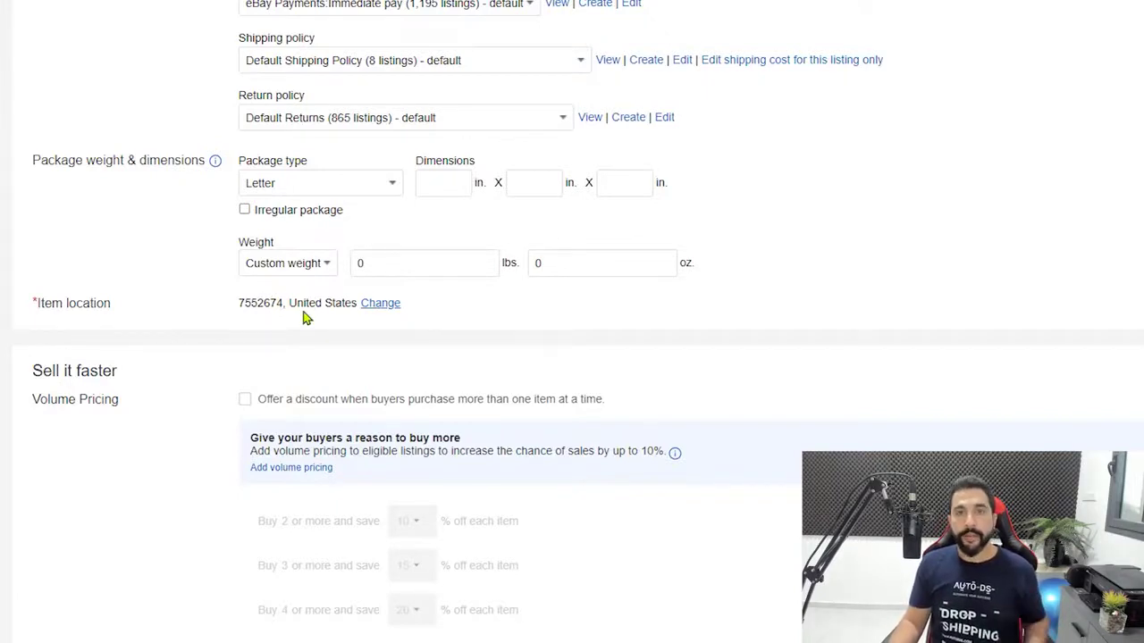
pyautogui.scroll(-1, 469, 308)
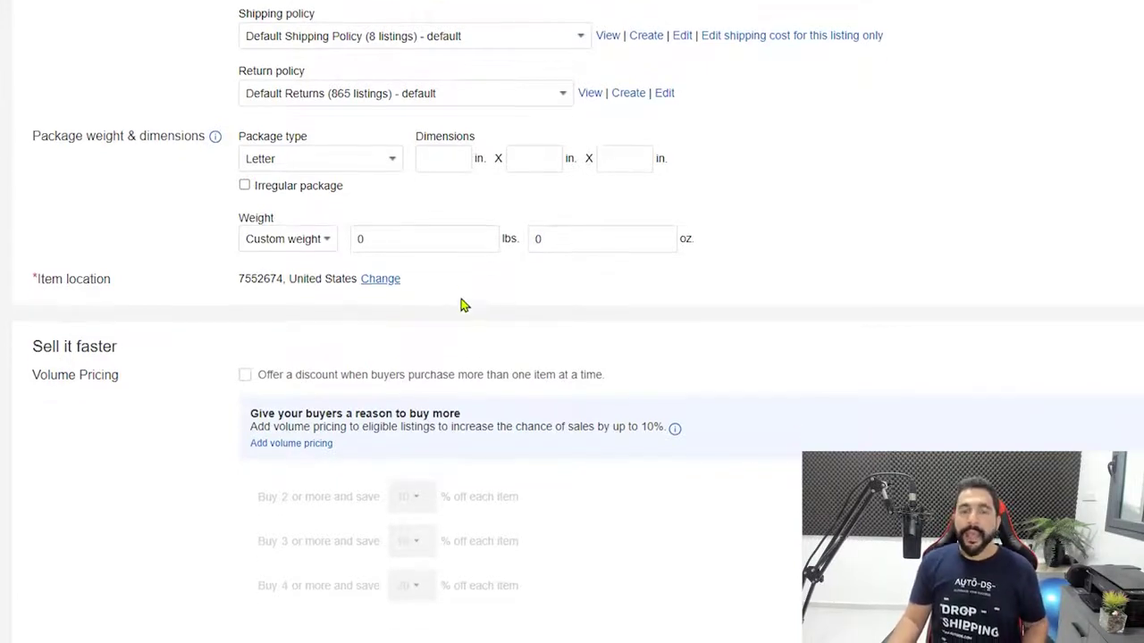
pyautogui.scroll(1, 384, 413)
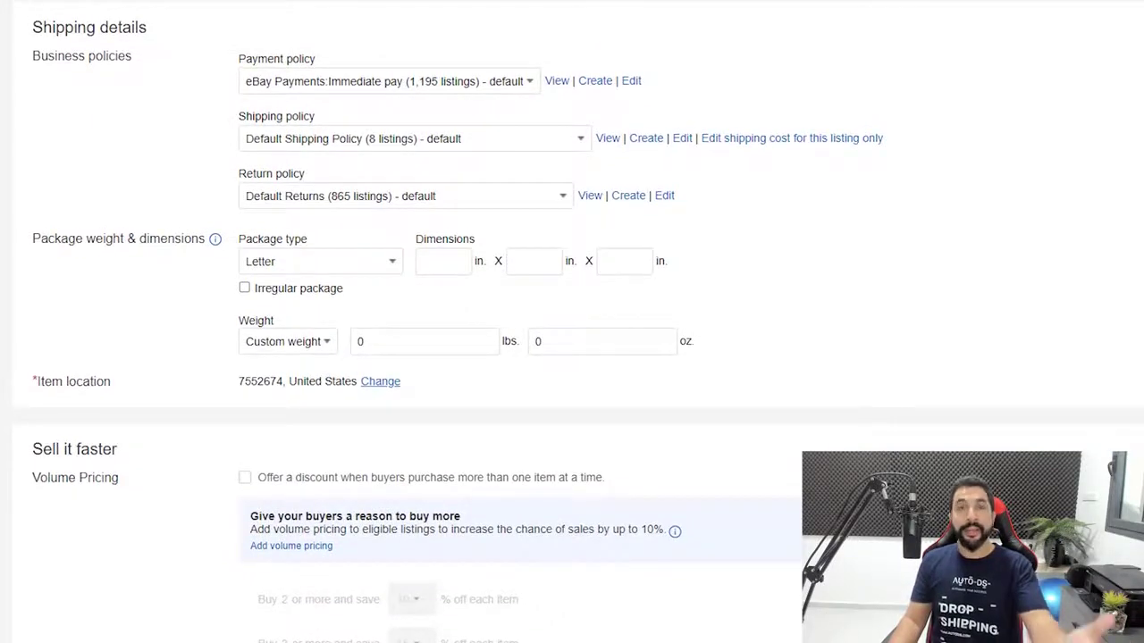
pyautogui.scroll(-2, 840, 337)
pyautogui.scroll(3, 770, 136)
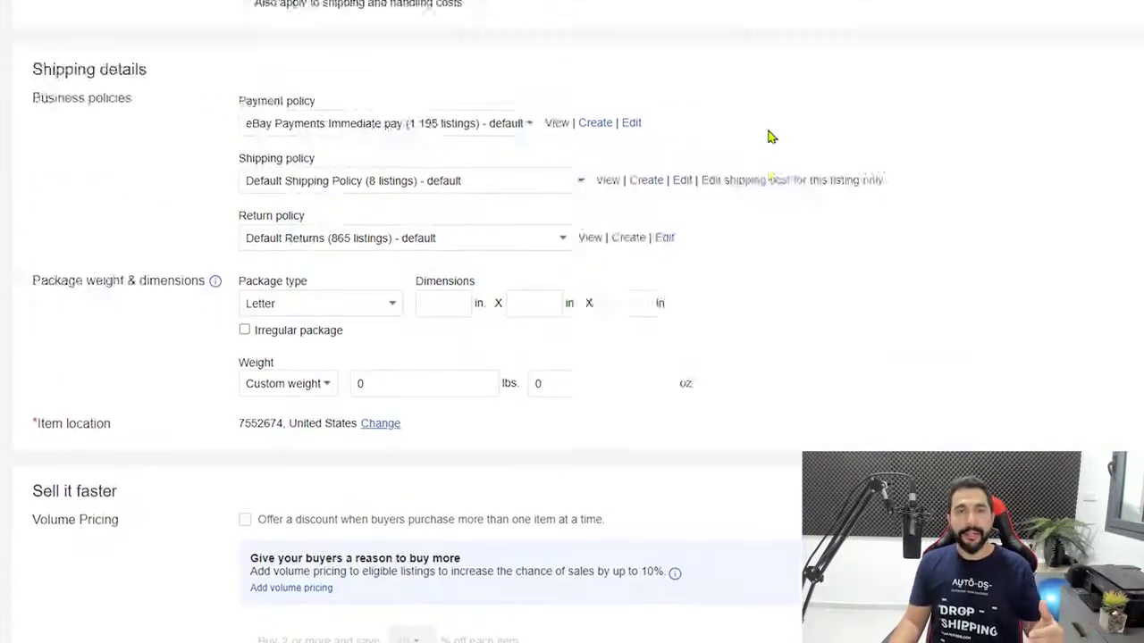
pyautogui.scroll(4, 771, 135)
pyautogui.scroll(-2, 746, 176)
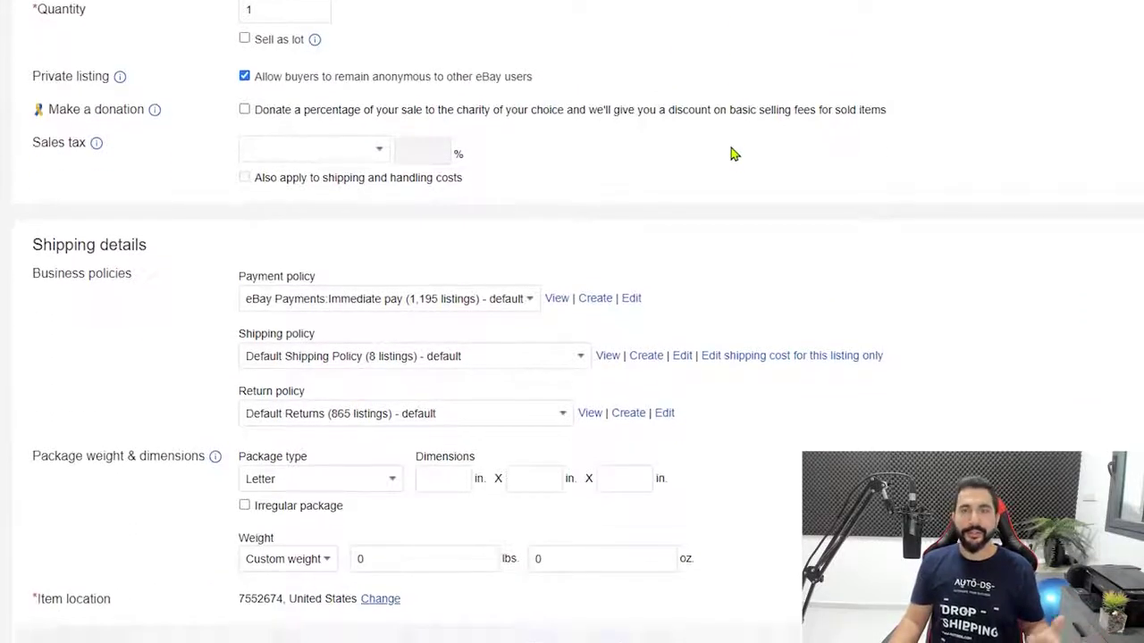
pyautogui.scroll(-5, 731, 155)
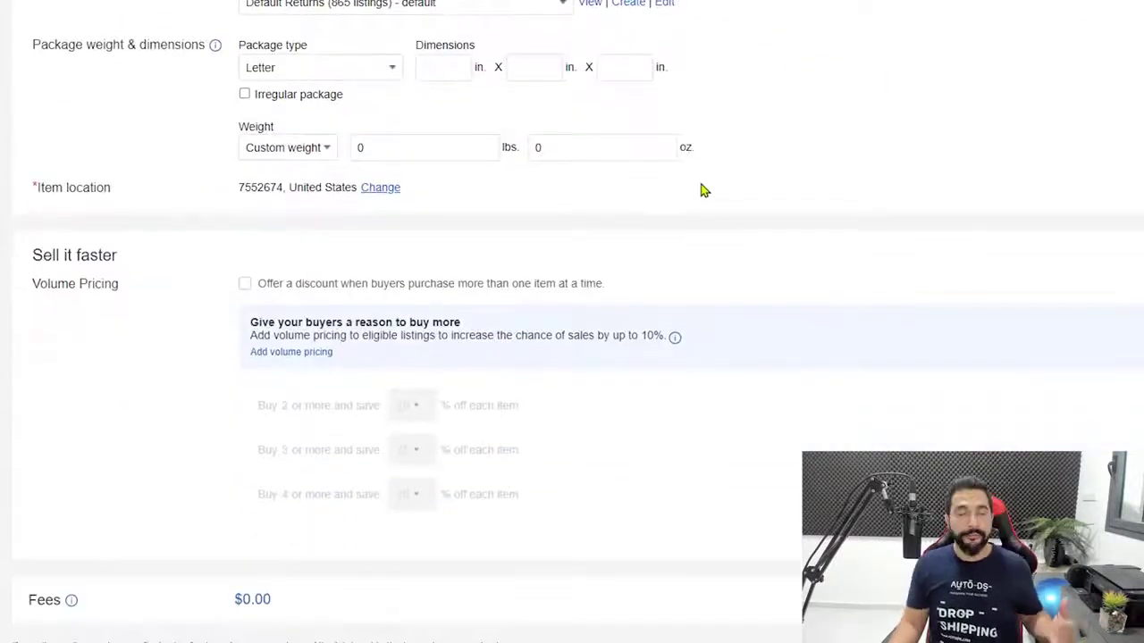
# Turn on the volume pricing discount for buyers who purchase more than one item at a time
pyautogui.click(245, 285)
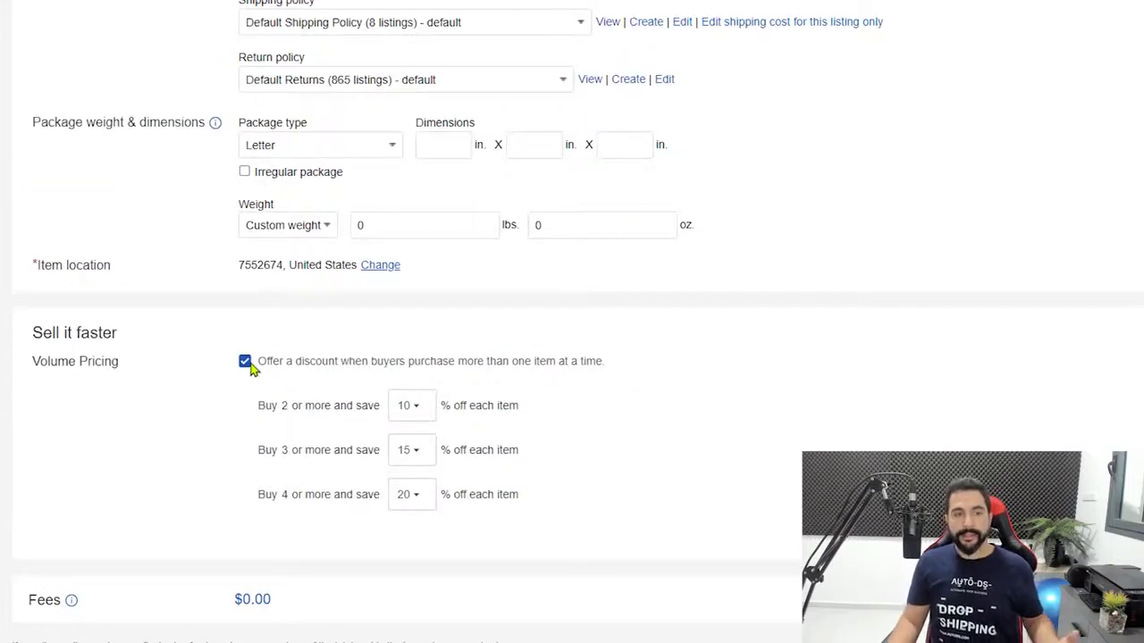
pyautogui.click(246, 362)
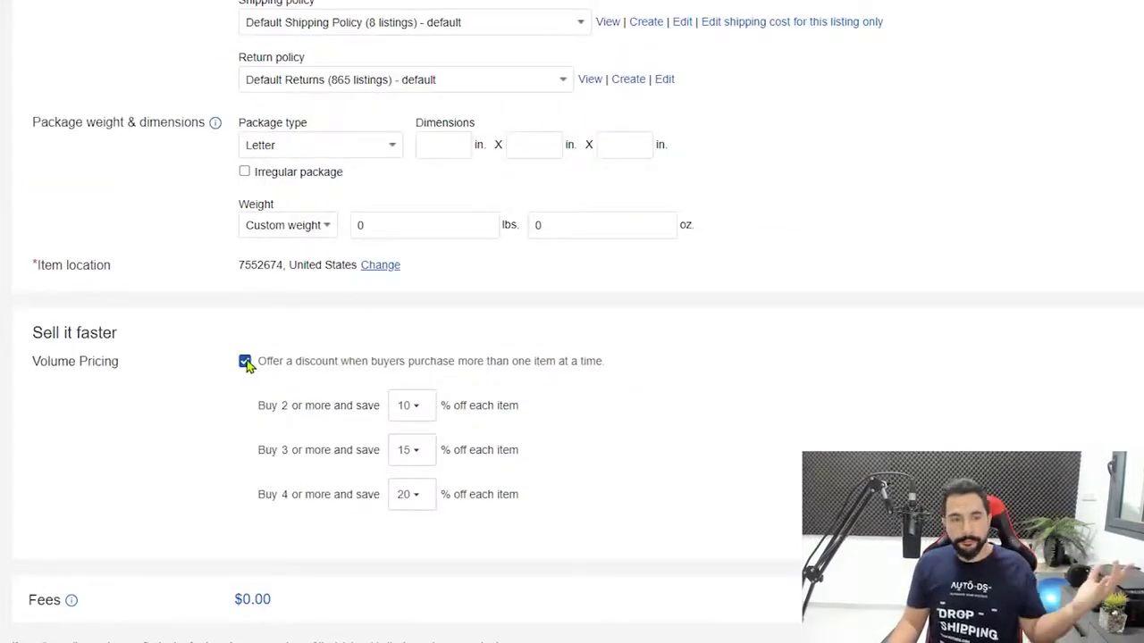
pyautogui.scroll(-3, 268, 599)
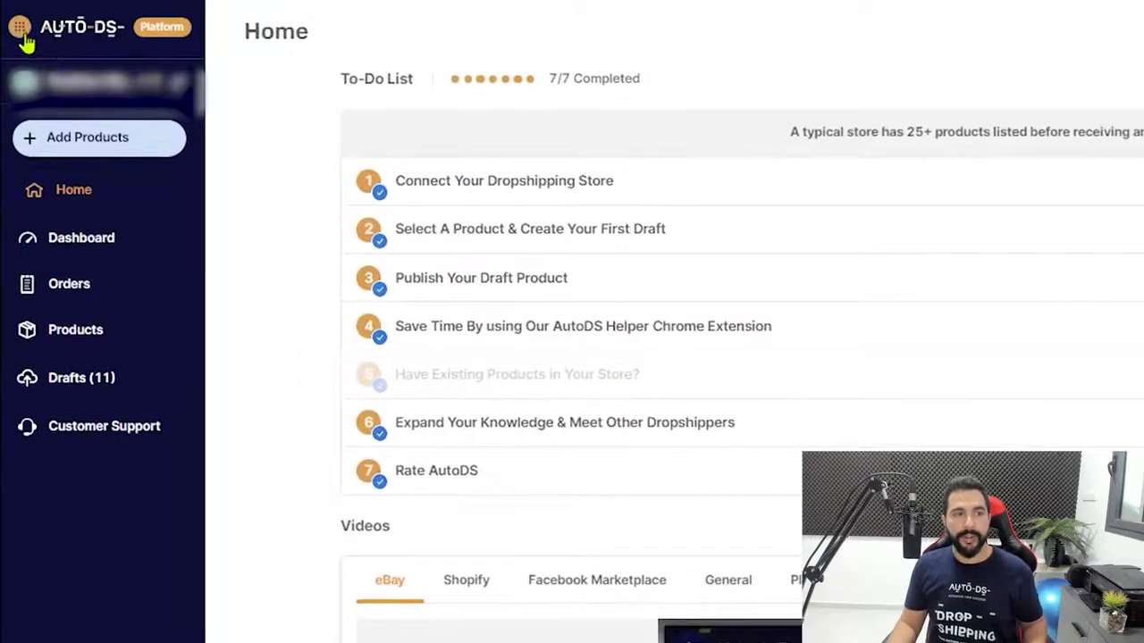
# Switch to AutoDS, open Product Research and browse the full product catalogue
pyautogui.click(20, 32)
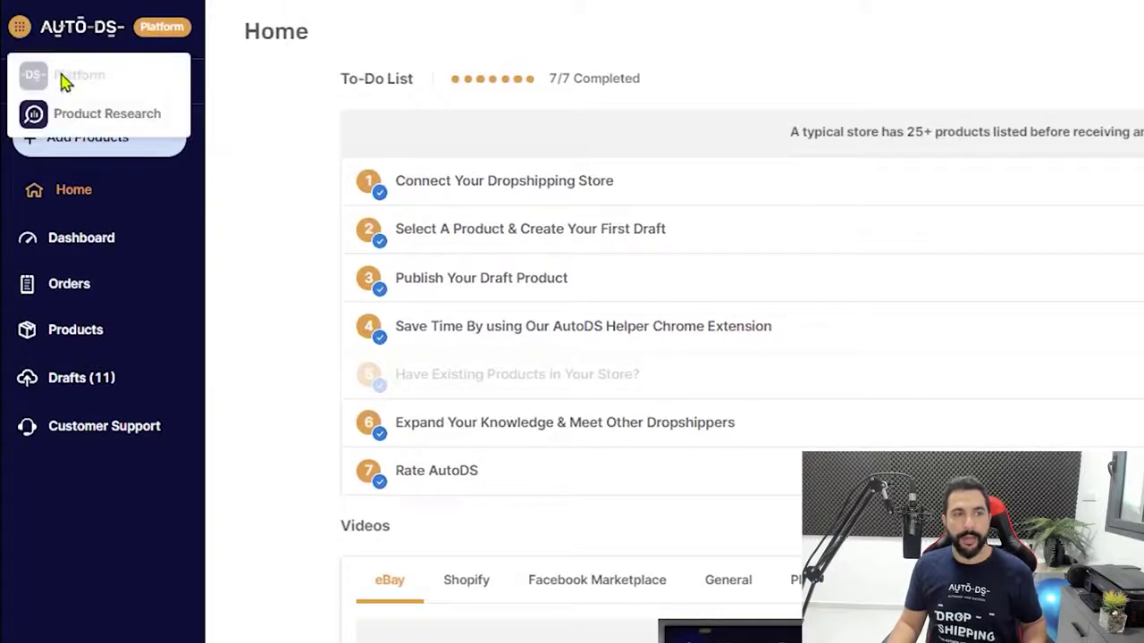
pyautogui.click(96, 129)
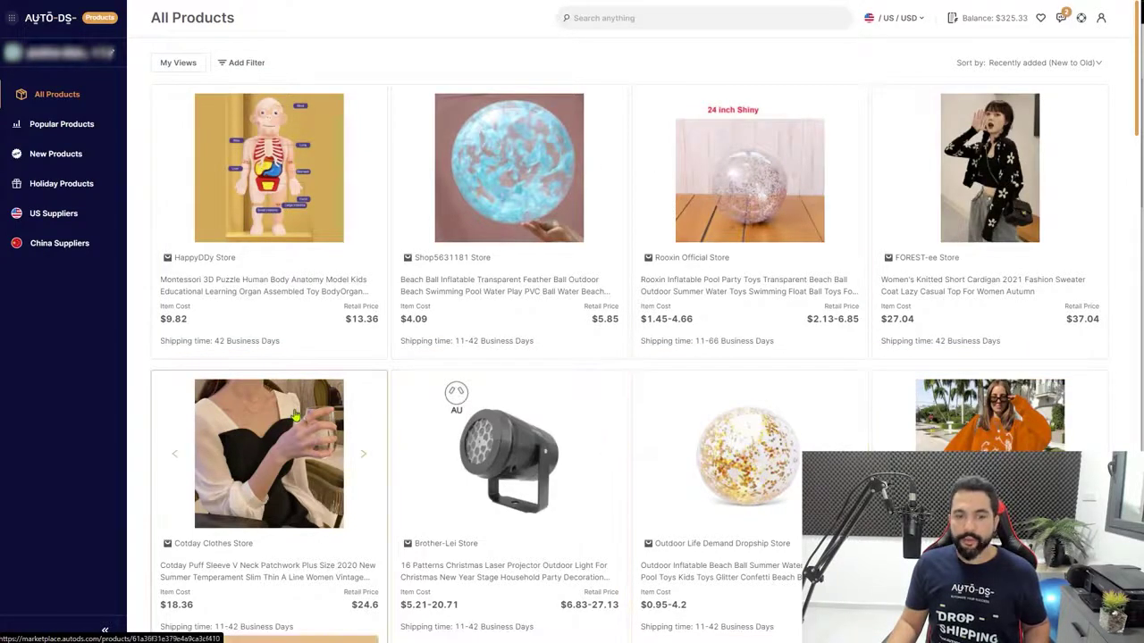
pyautogui.scroll(-3, 295, 407)
pyautogui.scroll(3, 551, 253)
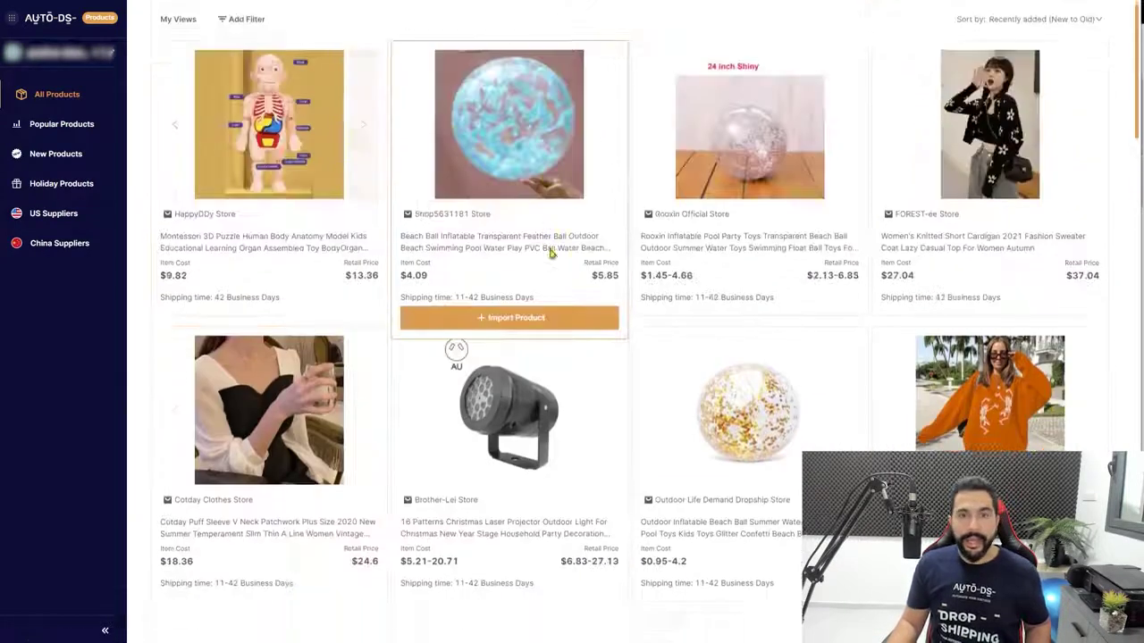
# Browse the full product catalogue, and open and look through the popular products
pyautogui.scroll(-3, 546, 253)
pyautogui.scroll(4, 543, 254)
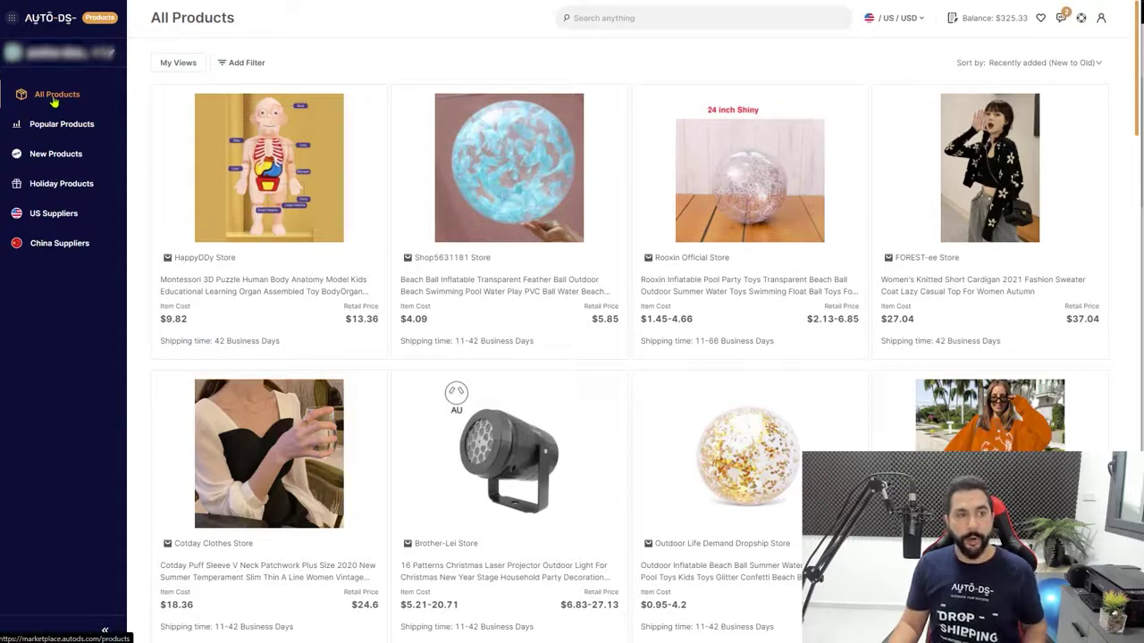
pyautogui.click(51, 135)
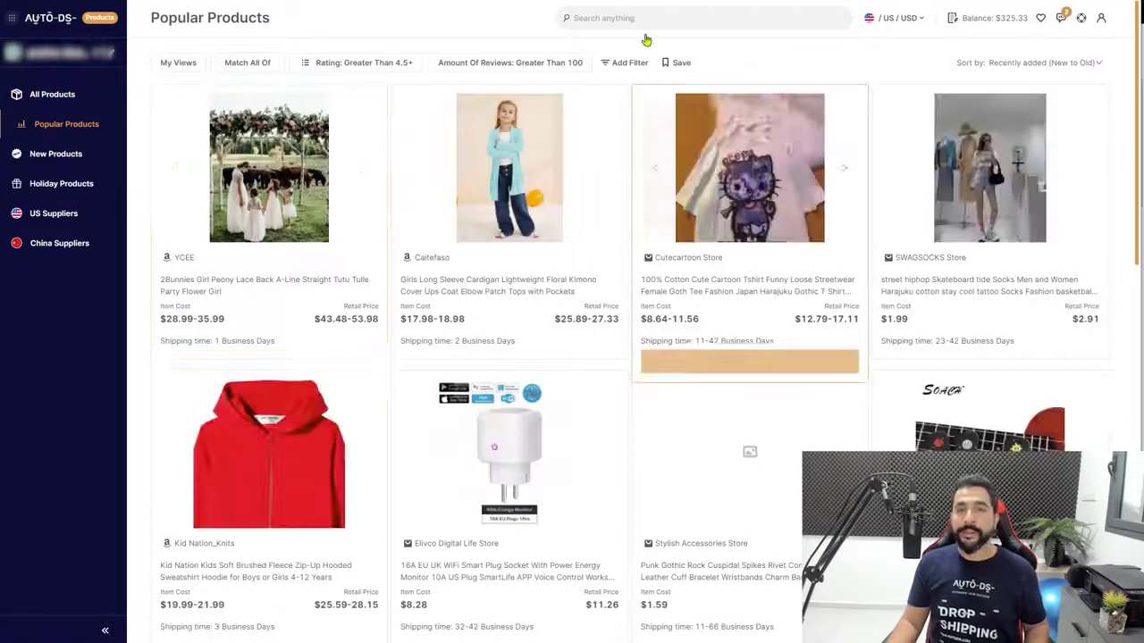
pyautogui.scroll(-1, 675, 80)
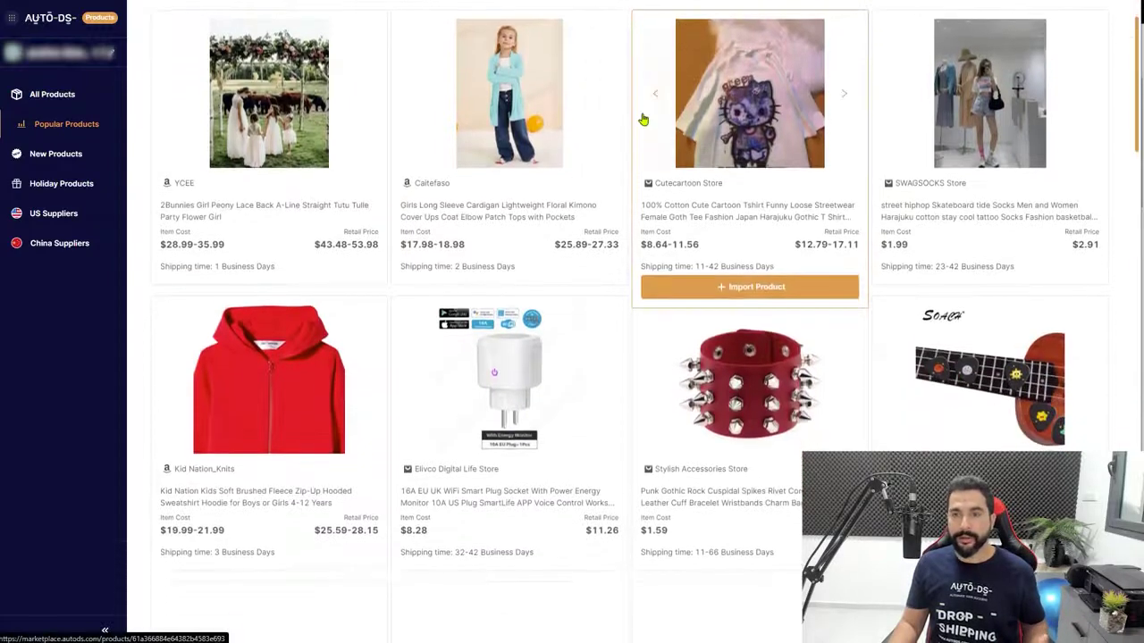
pyautogui.scroll(1, 186, 67)
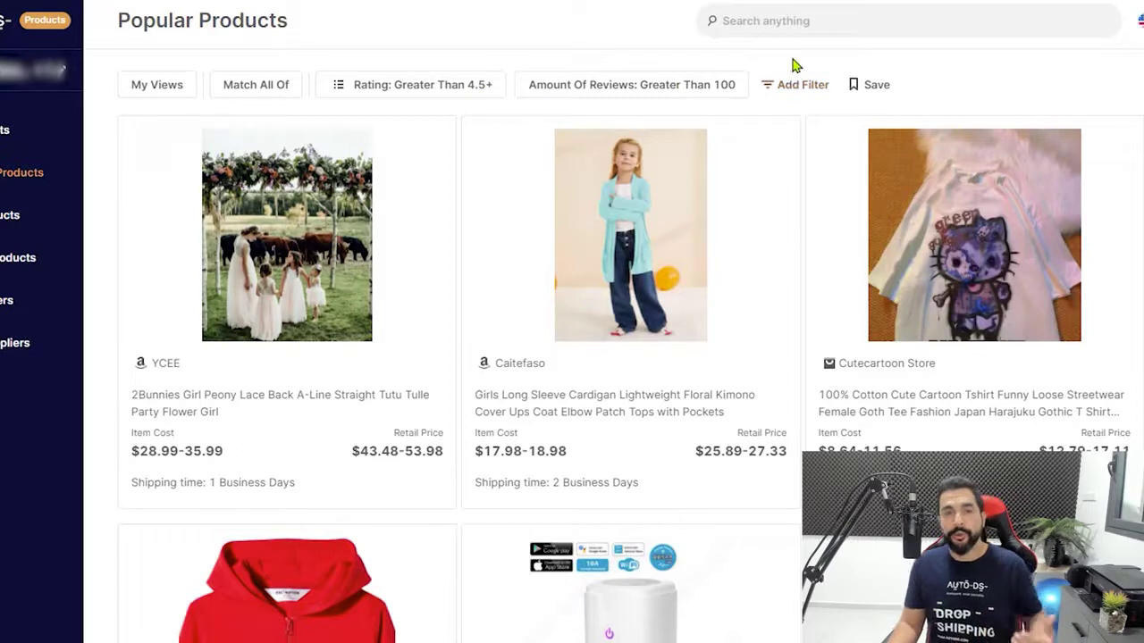
# Review the additional filters available for popular products, including the category choices, without applying any
pyautogui.click(787, 89)
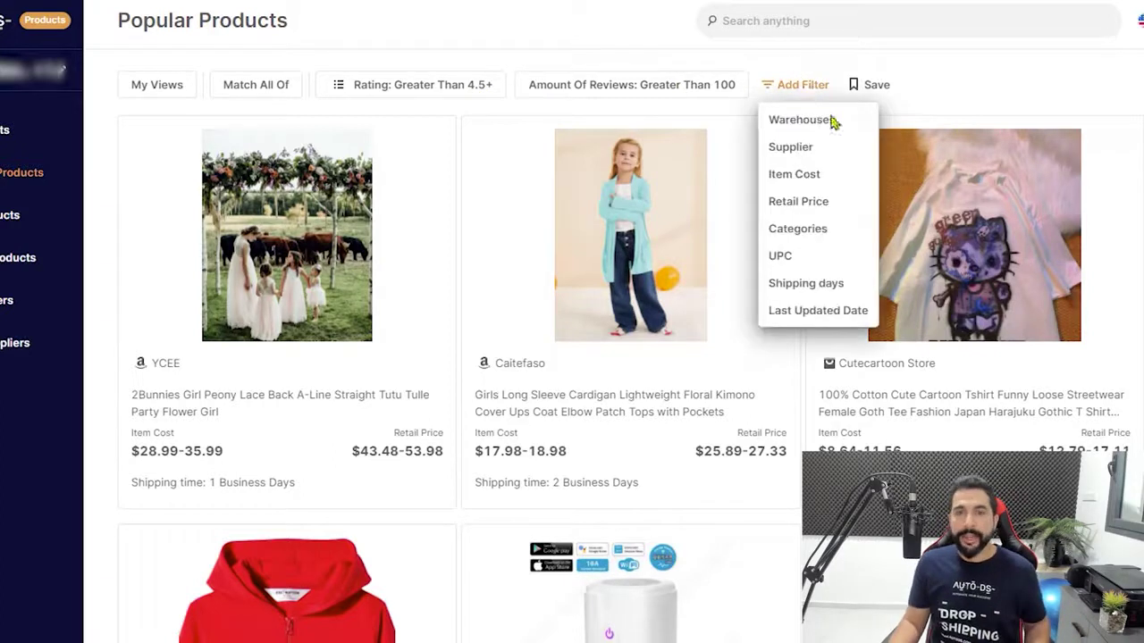
pyautogui.click(820, 231)
pyautogui.click(823, 149)
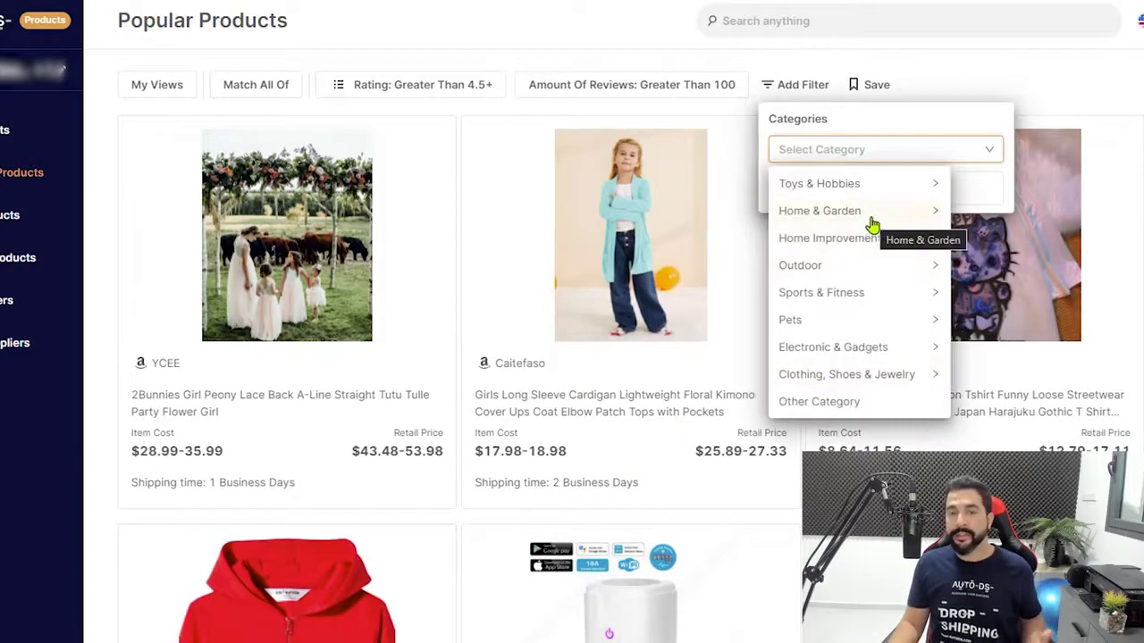
pyautogui.click(963, 159)
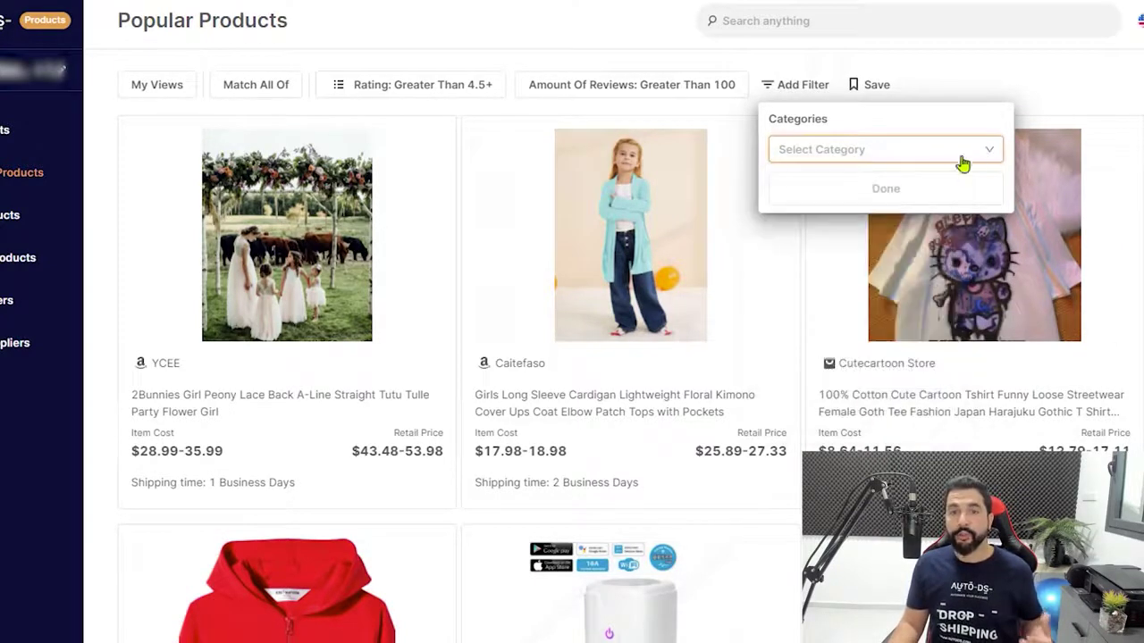
pyautogui.click(803, 85)
pyautogui.click(803, 85)
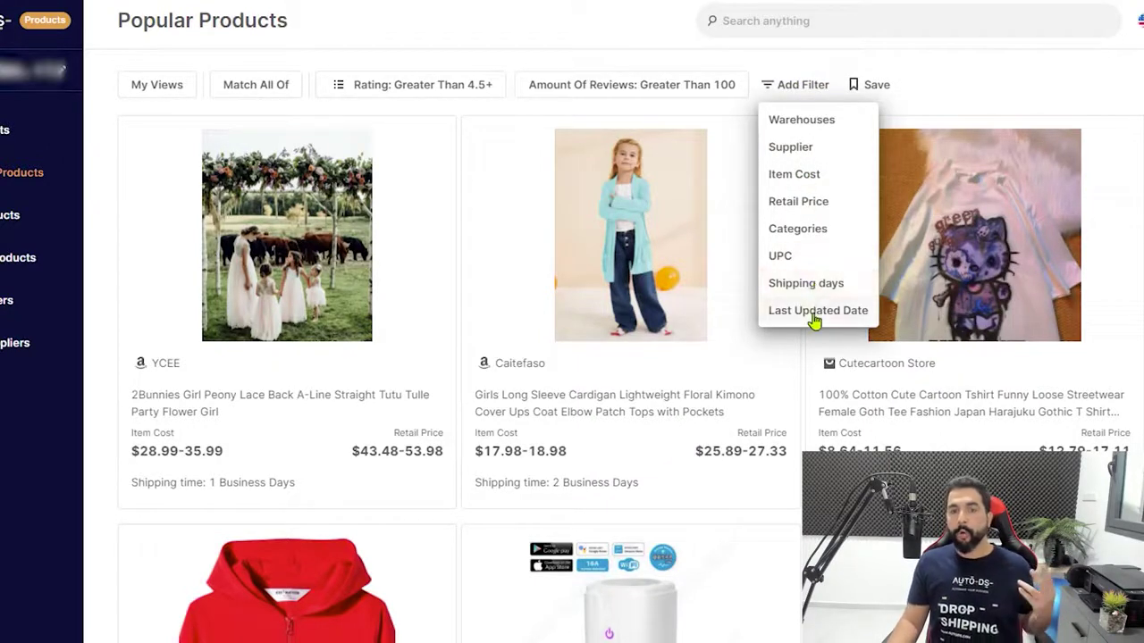
pyautogui.click(950, 69)
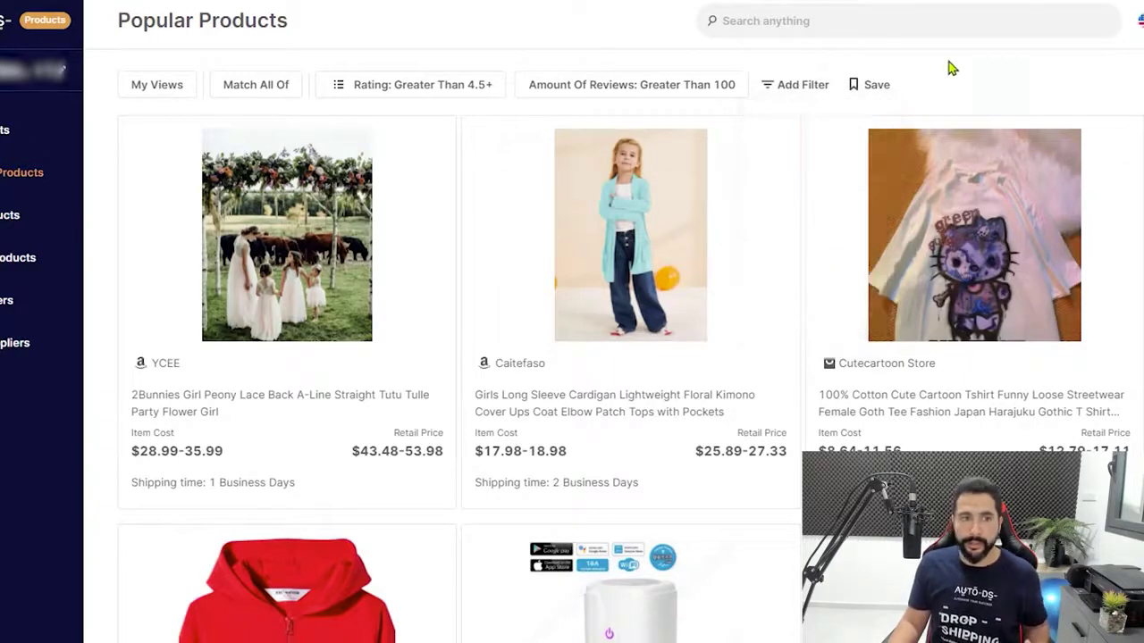
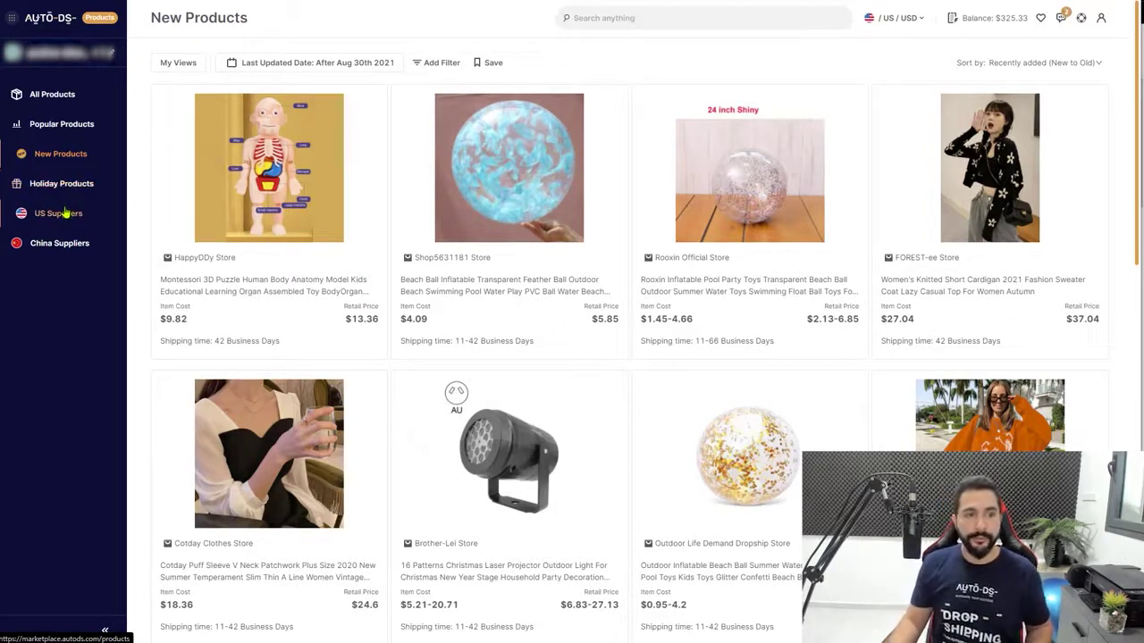
# Open the holiday products and browse the items, their costs, retail prices and shipping times
pyautogui.click(65, 186)
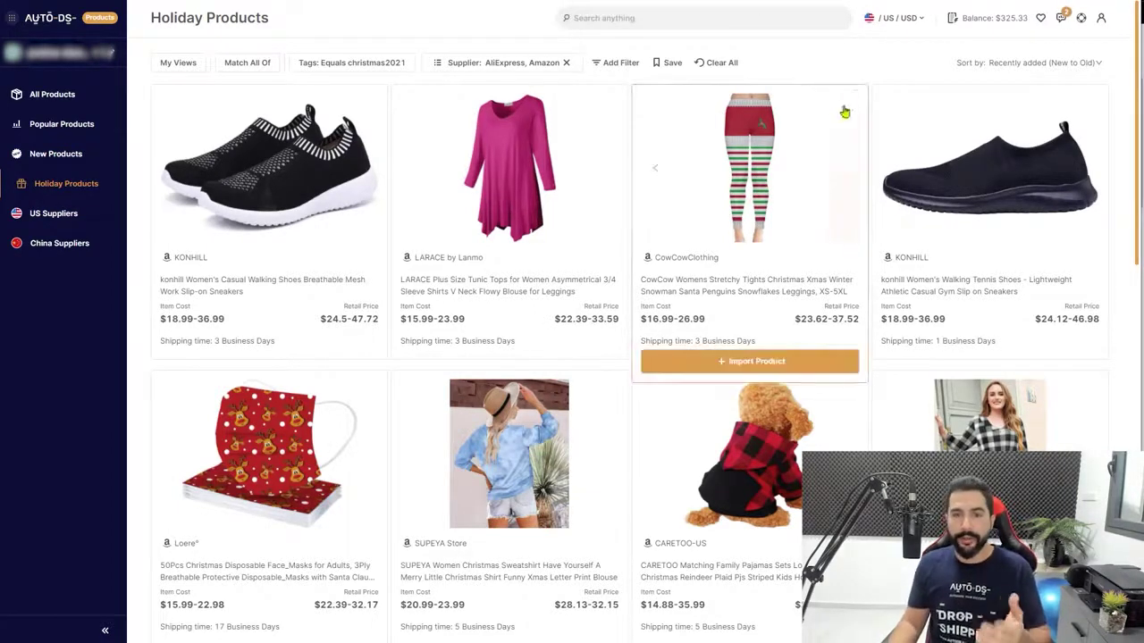
pyautogui.scroll(-5, 644, 204)
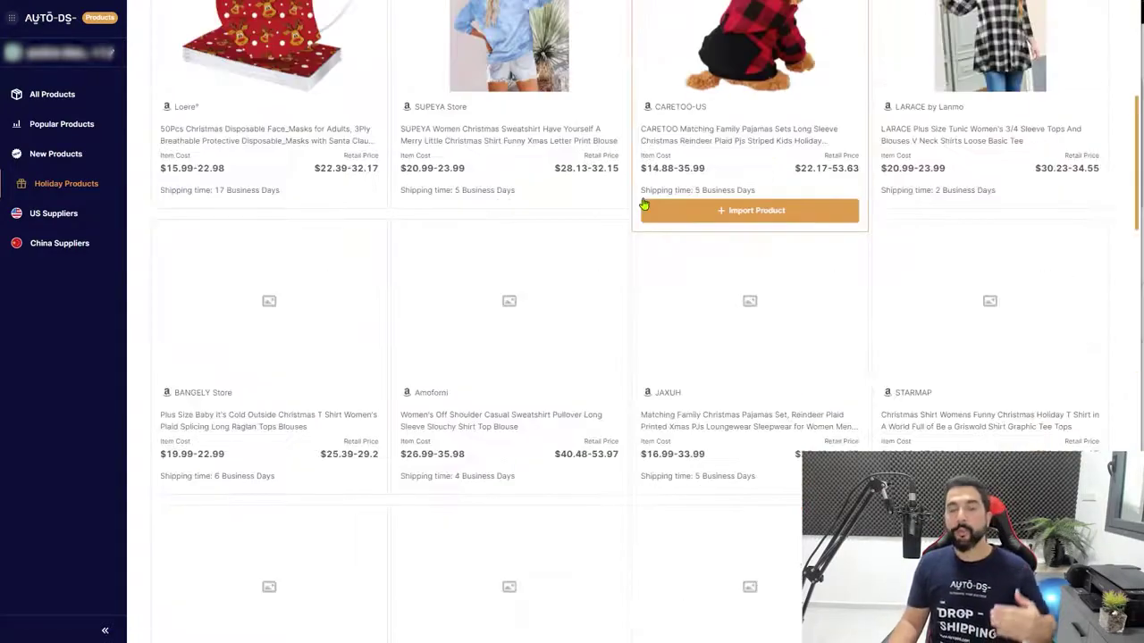
pyautogui.scroll(-1, 644, 204)
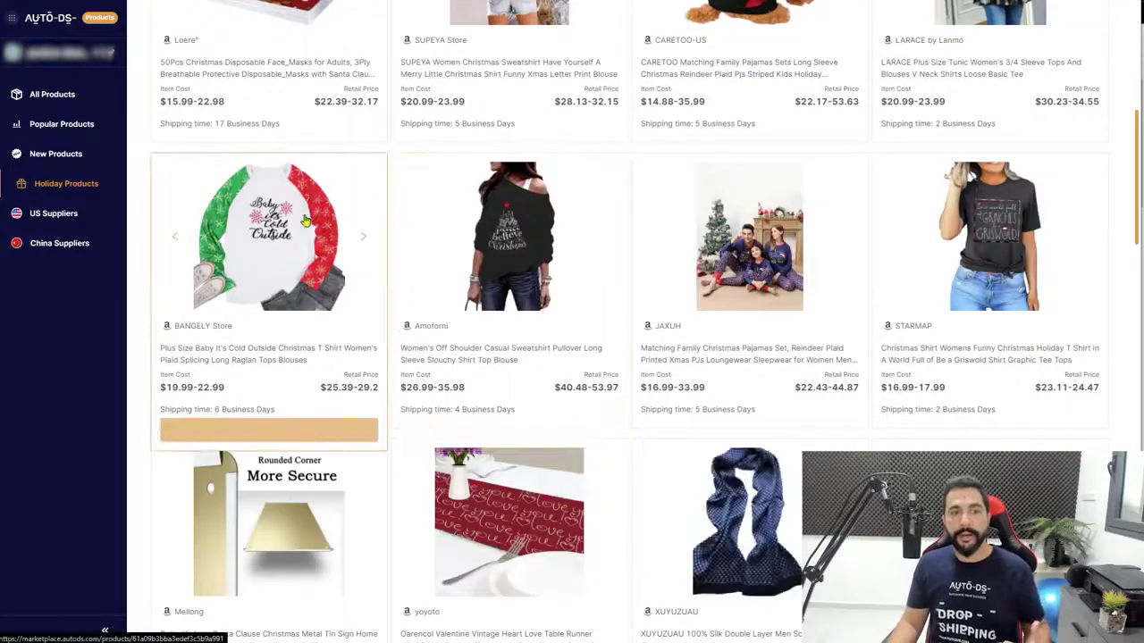
pyautogui.scroll(-3, 436, 191)
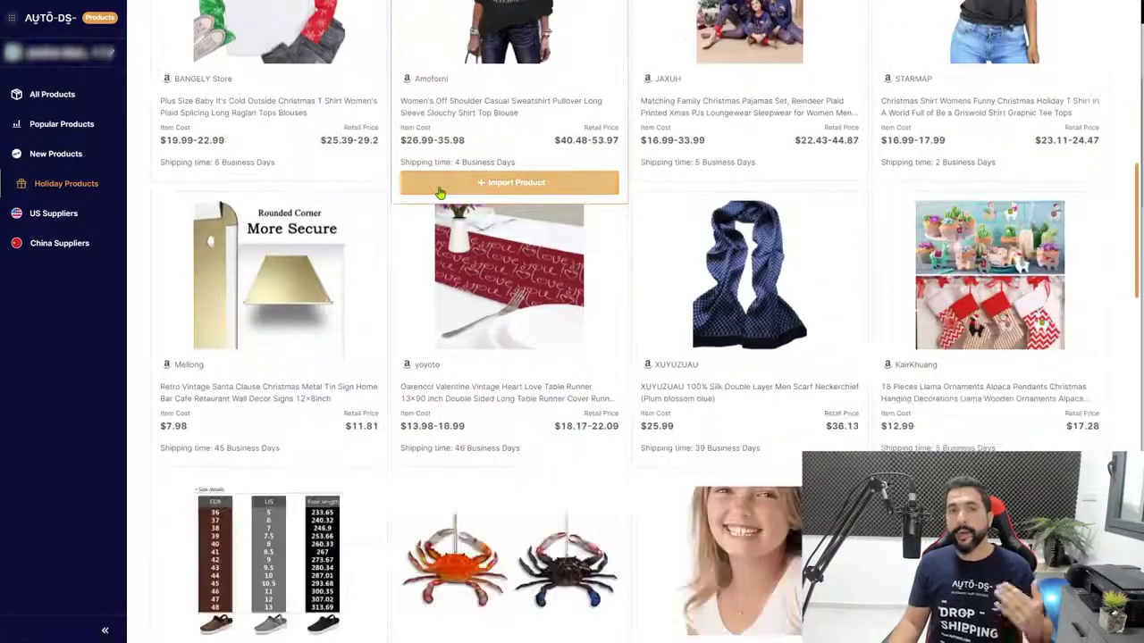
pyautogui.scroll(1, 442, 192)
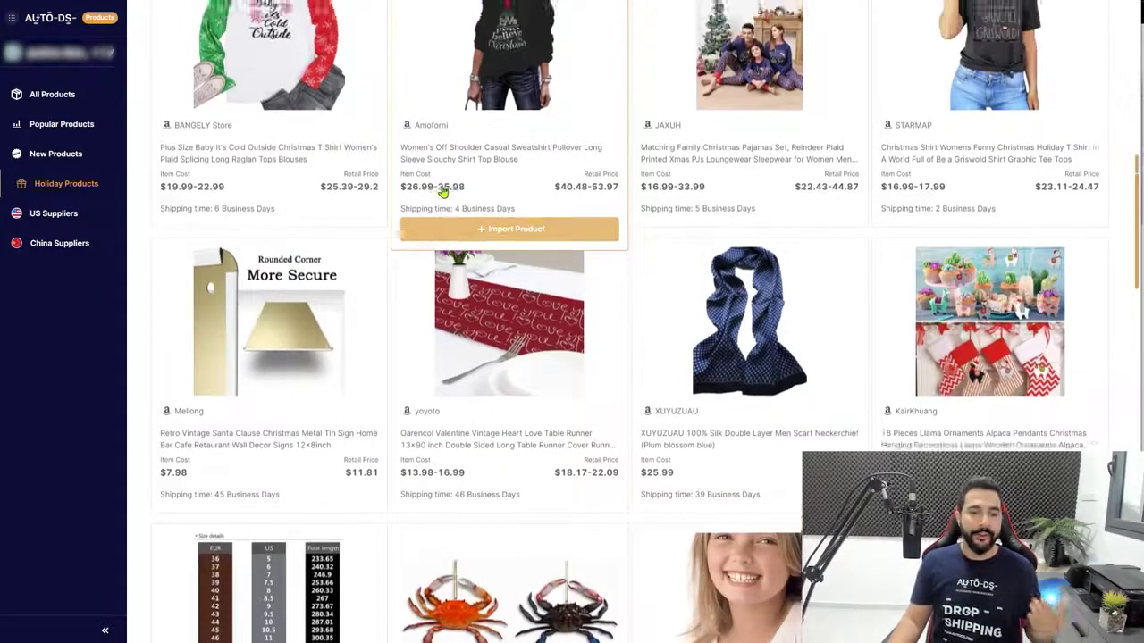
pyautogui.scroll(-4, 441, 191)
pyautogui.scroll(2, 441, 191)
pyautogui.scroll(6, 378, 193)
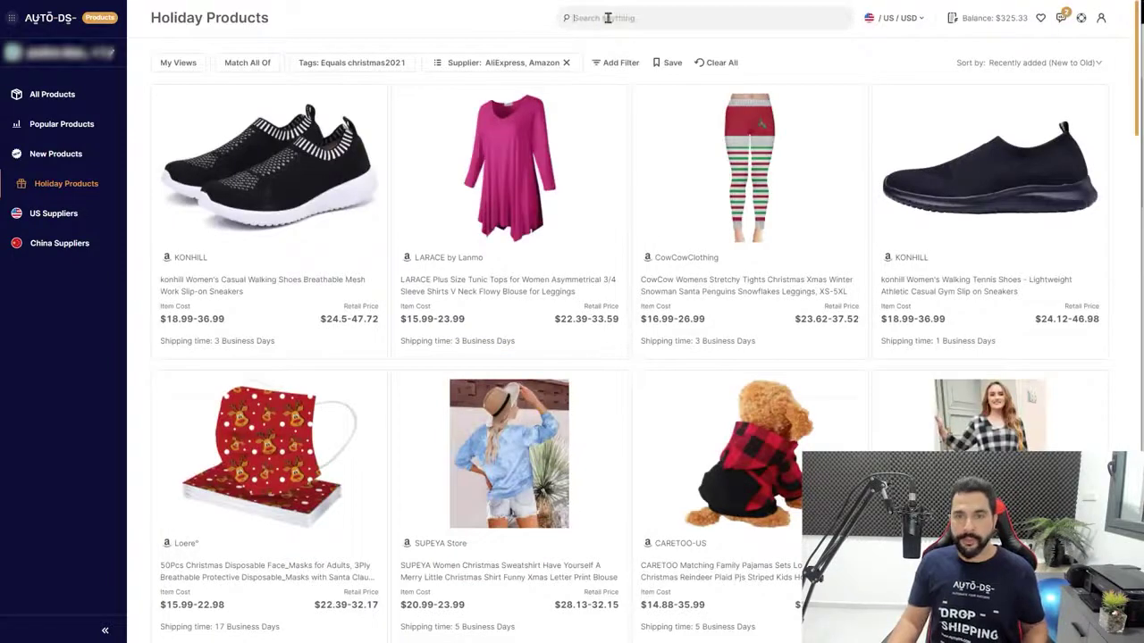
# Search the holiday products for "christmas"
pyautogui.click(608, 18)
pyautogui.write('o')
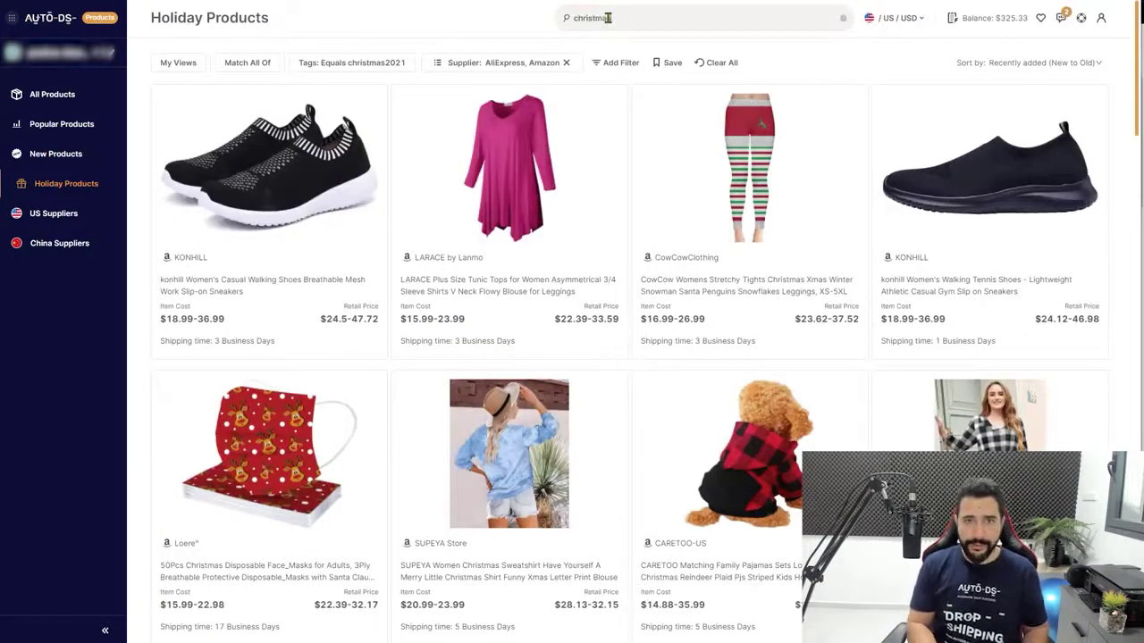
pyautogui.press('Return')
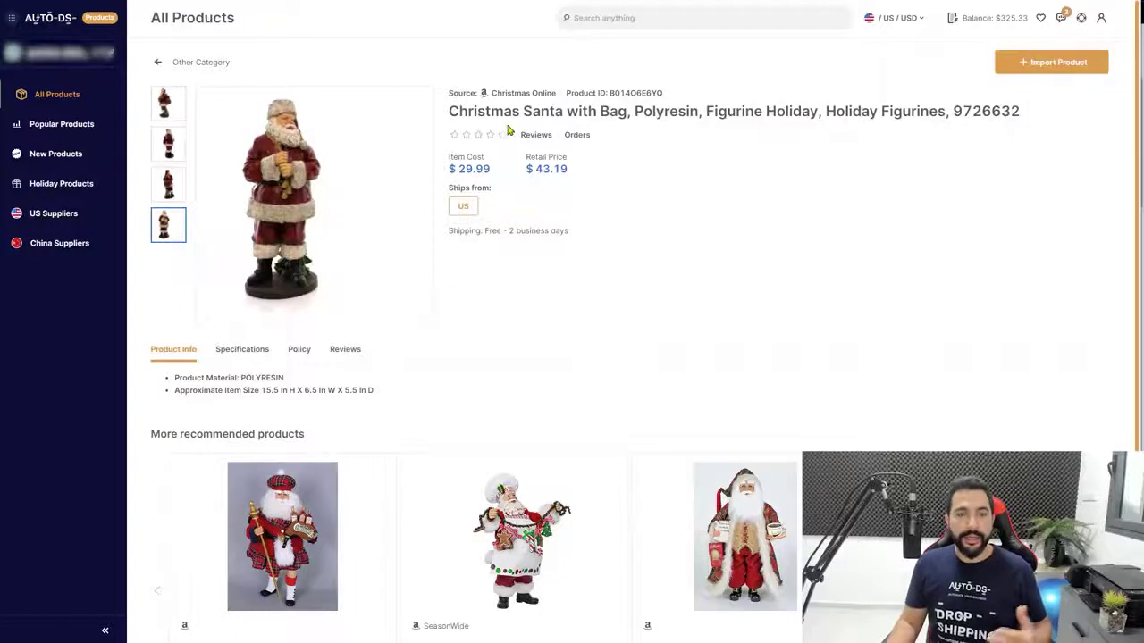
# Review the Christmas Santa with Bag figurine's product info, specifications, return policy and reviews
pyautogui.scroll(-1, 510, 204)
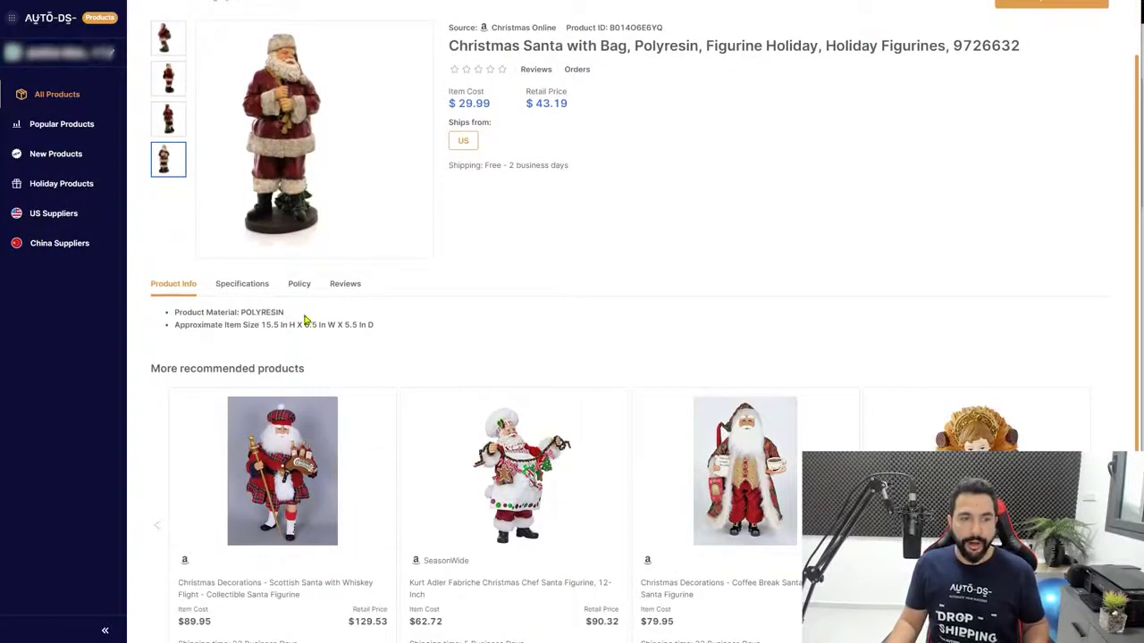
pyautogui.click(238, 289)
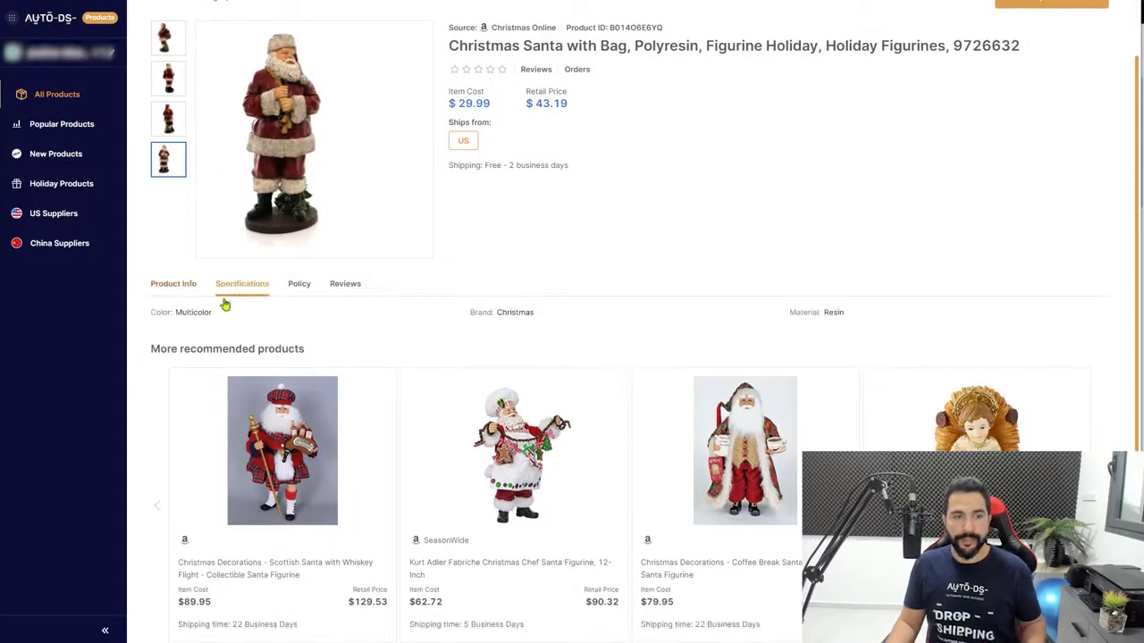
pyautogui.click(295, 298)
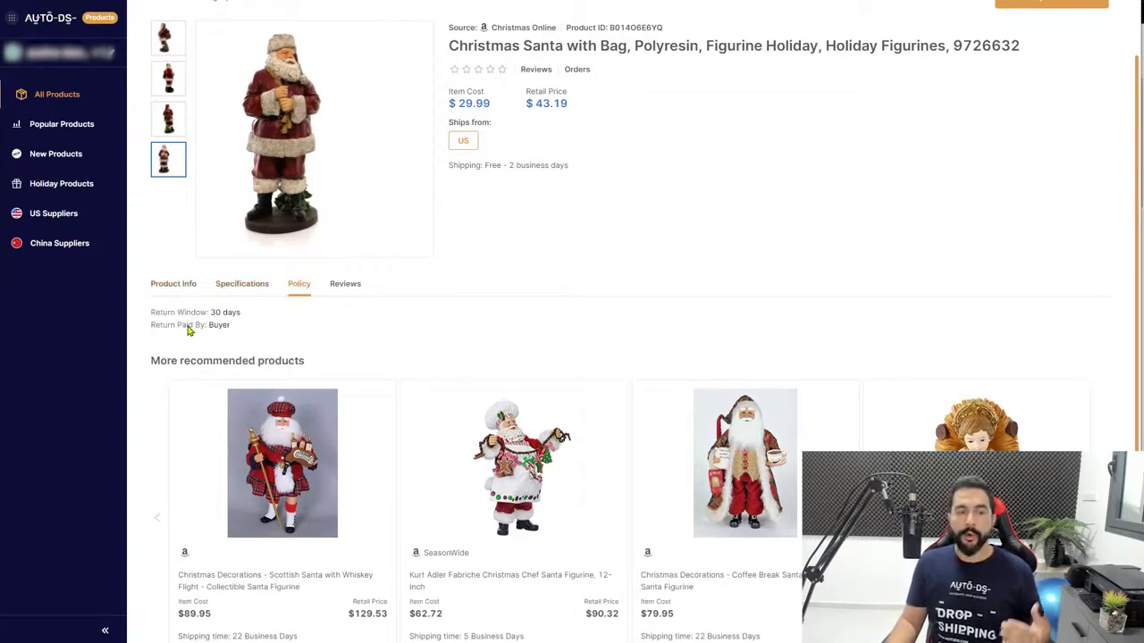
pyautogui.click(335, 294)
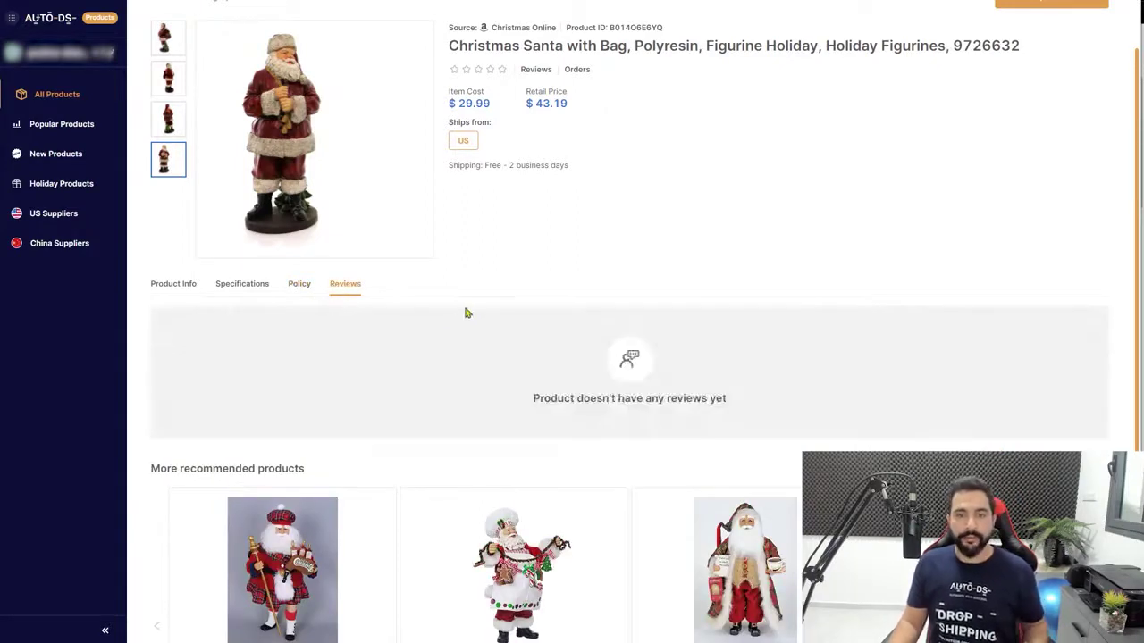
# Look through both pages of recommended products for the Christmas Santa with Bag figurine
pyautogui.scroll(-2, 464, 313)
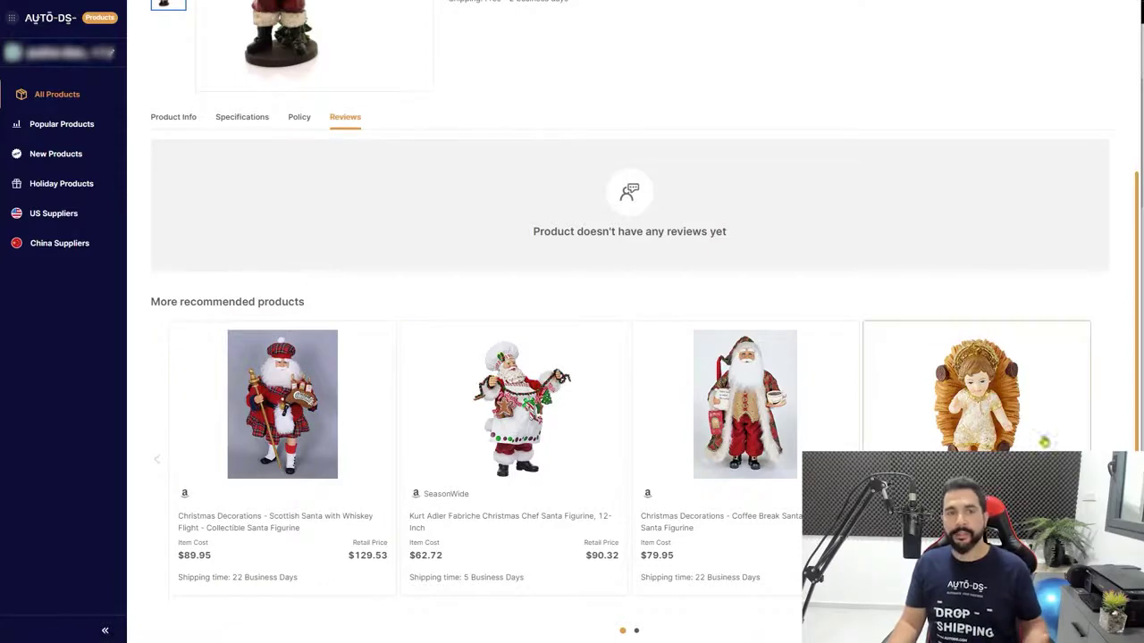
pyautogui.scroll(3, 1057, 443)
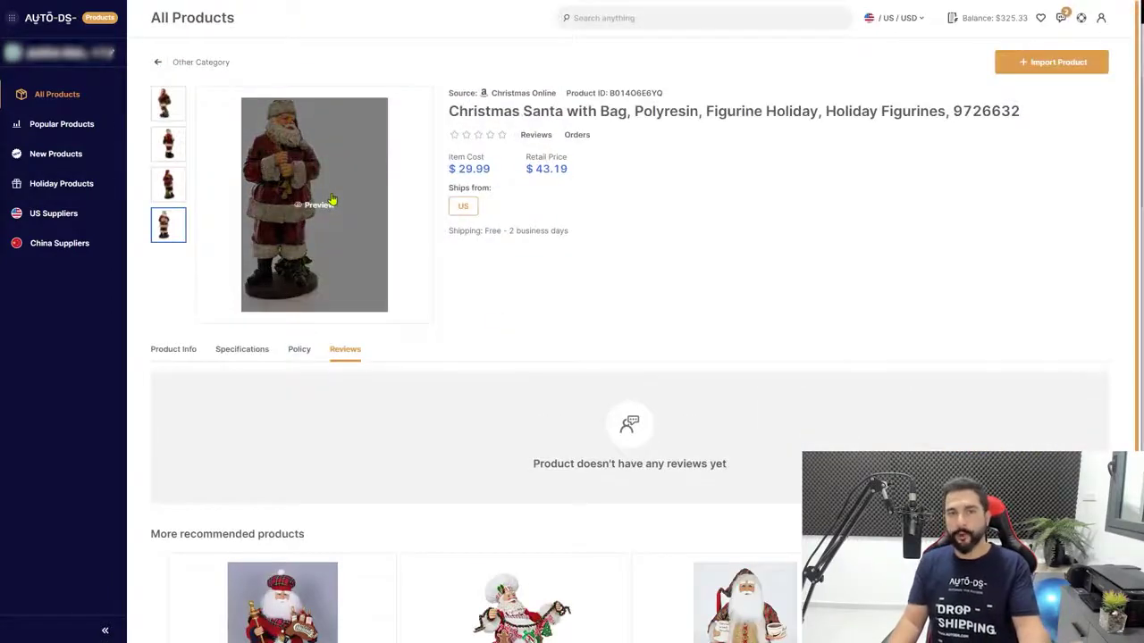
pyautogui.scroll(-3, 505, 226)
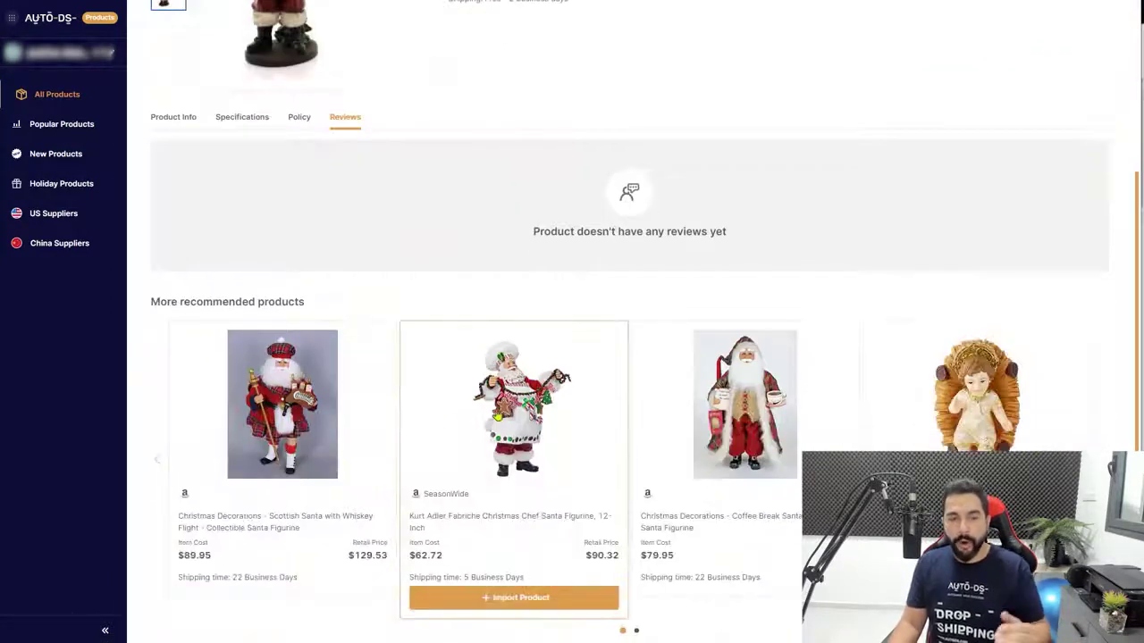
pyautogui.click(1102, 458)
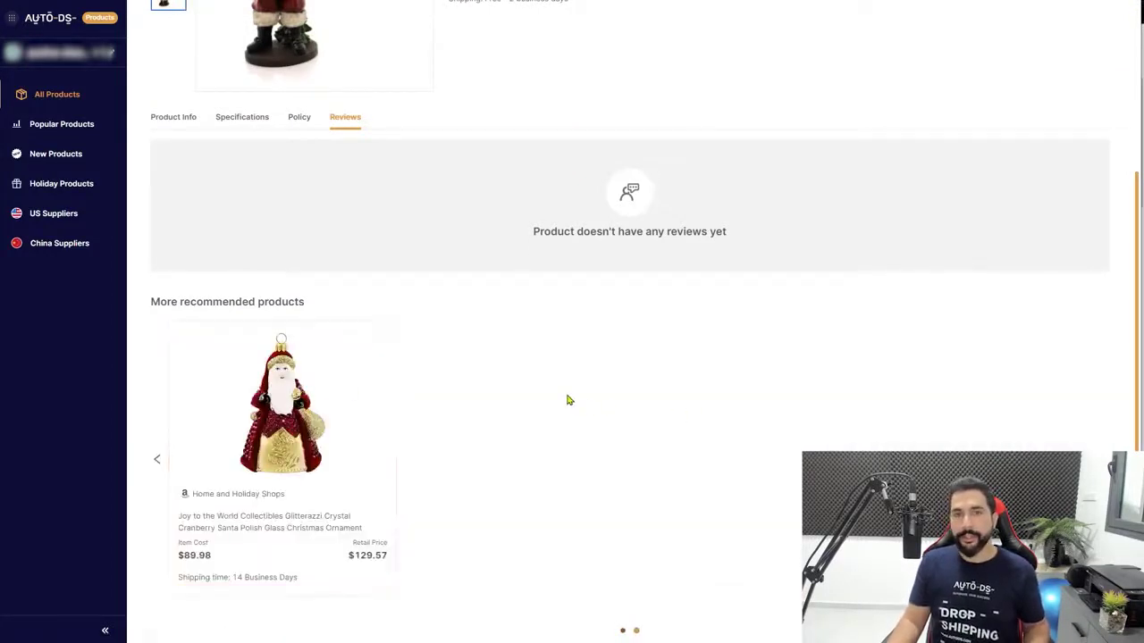
pyautogui.moveTo(347, 388)
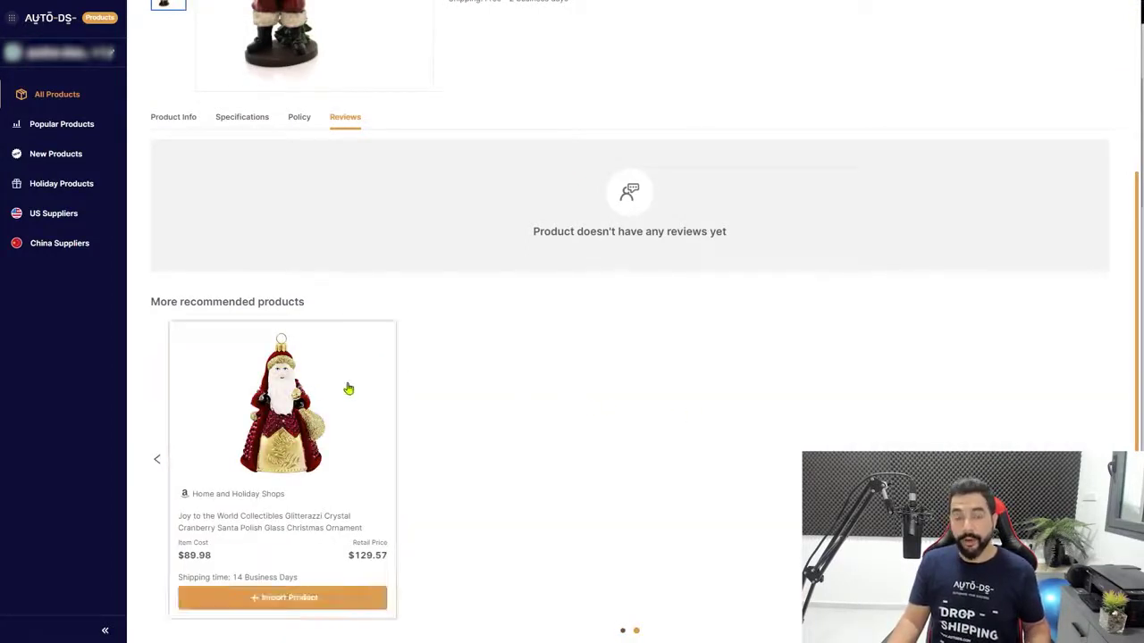
pyautogui.click(157, 459)
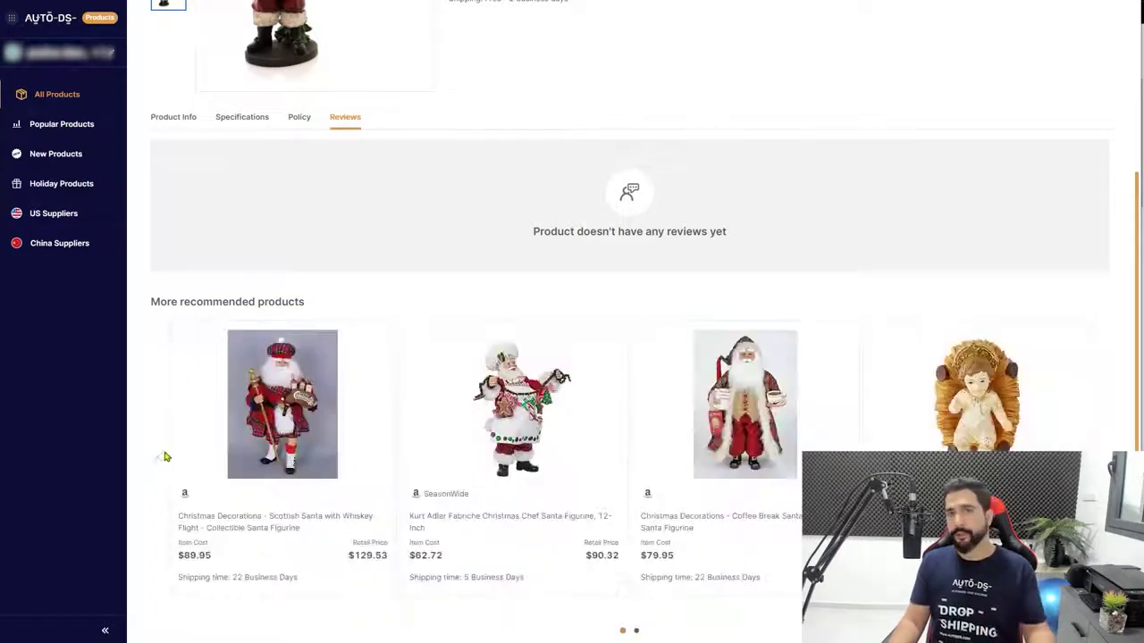
pyautogui.moveTo(170, 450)
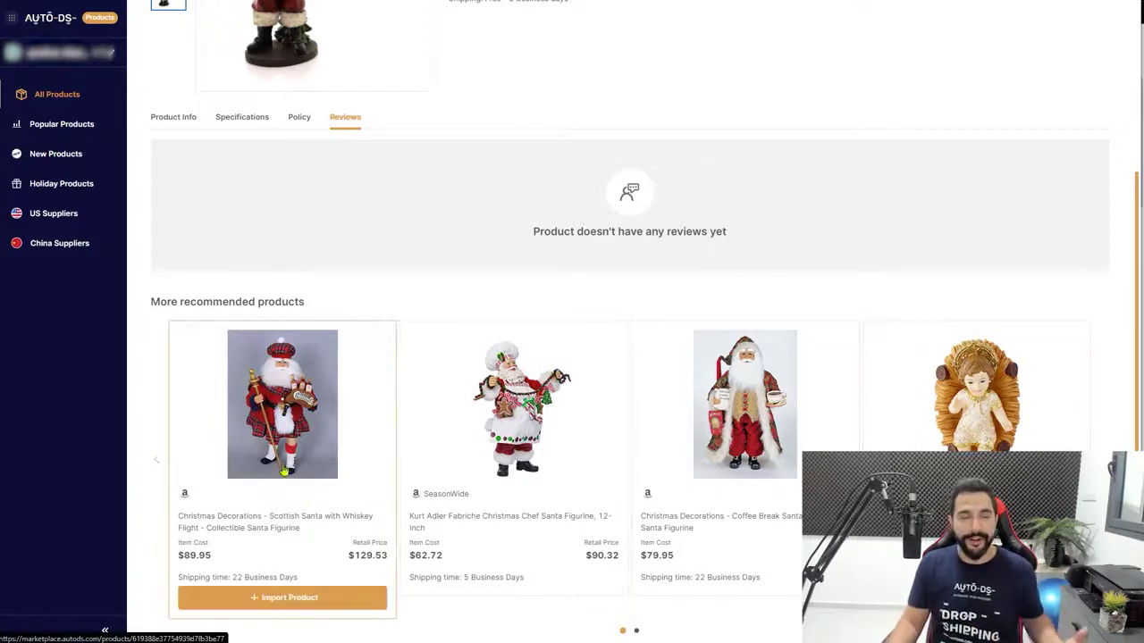
pyautogui.scroll(3, 313, 411)
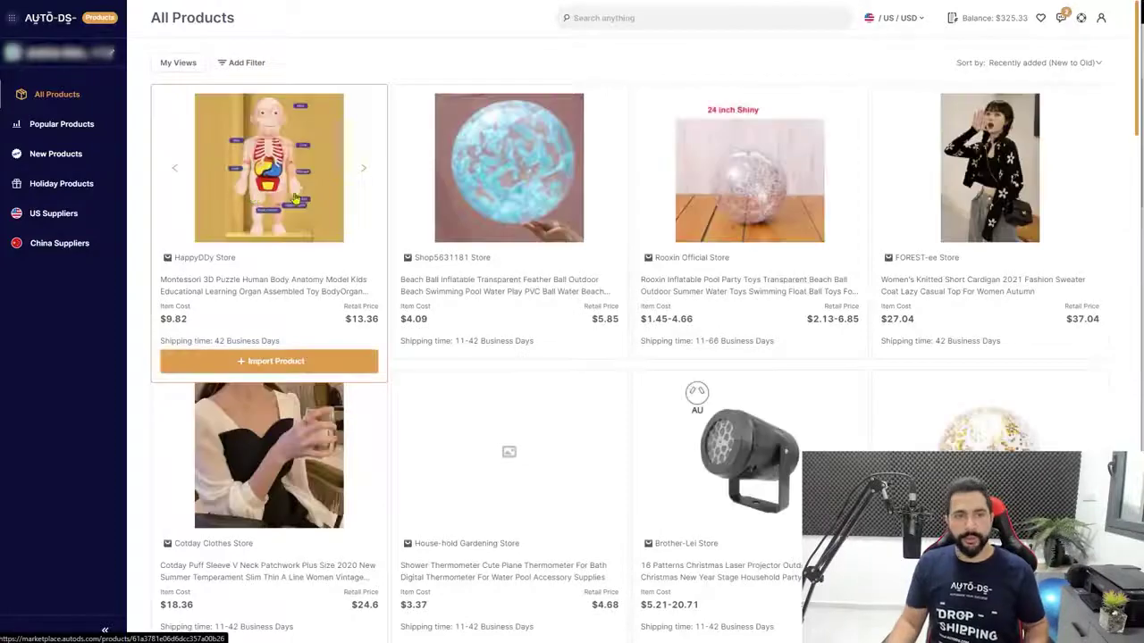
# Search the full product catalogue for "christmas"
pyautogui.click(601, 17)
pyautogui.write('dhristmas')
pyautogui.press('Return')
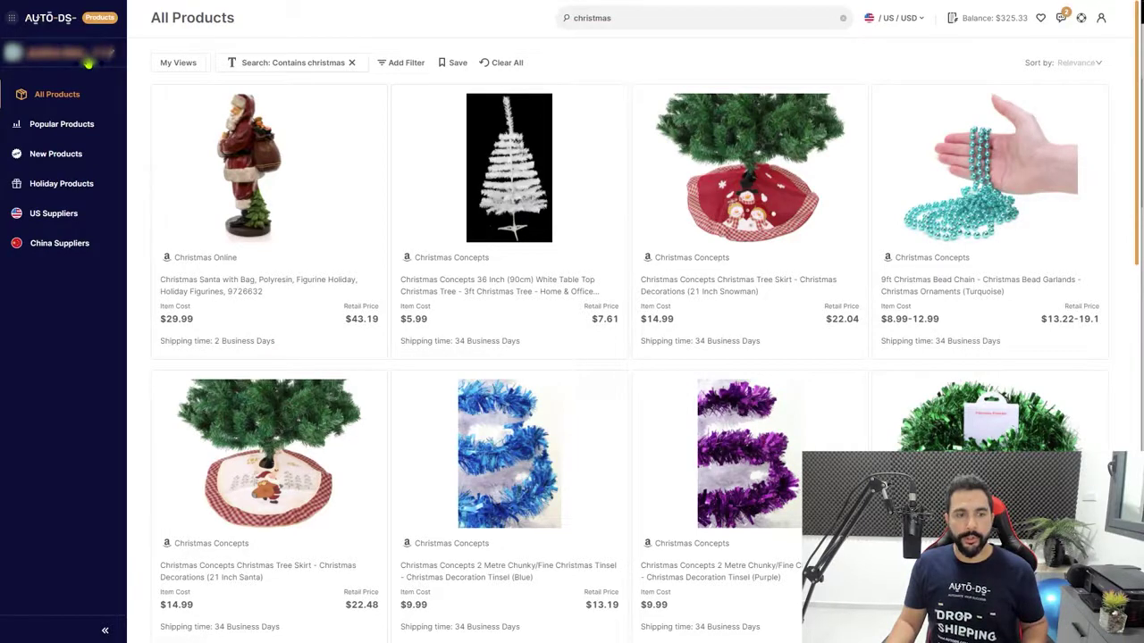
# Check the eBay stores available in the store selection and close it without updating
pyautogui.click(87, 57)
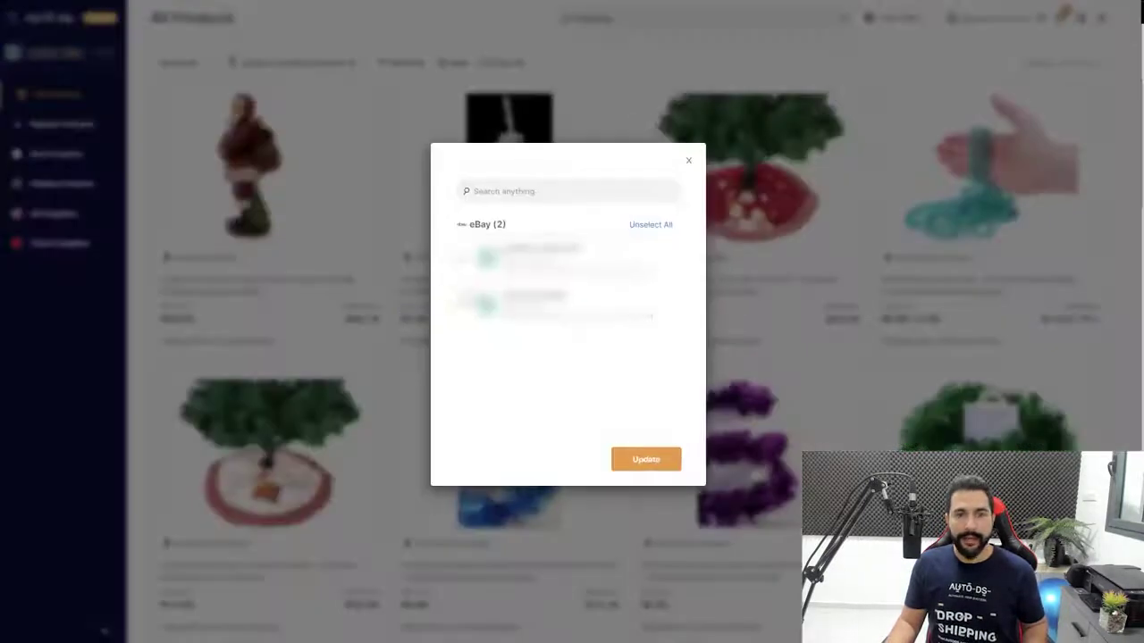
pyautogui.click(688, 160)
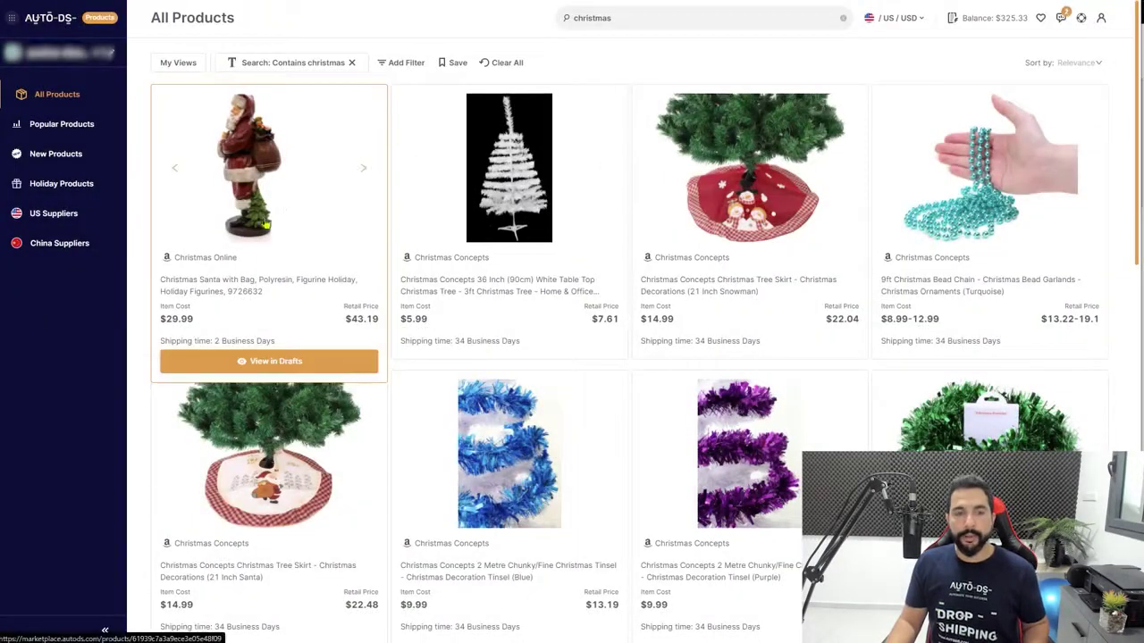
# Switch to the AutoDS platform and open the Christmas Santa with Bag draft for editing
pyautogui.click(276, 362)
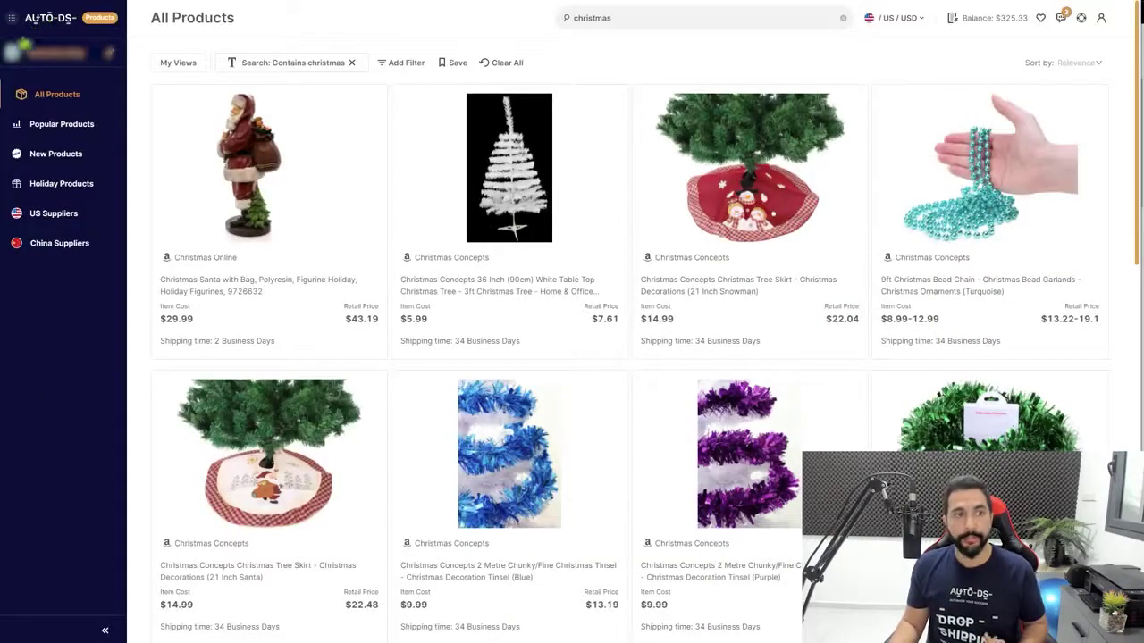
pyautogui.click(12, 19)
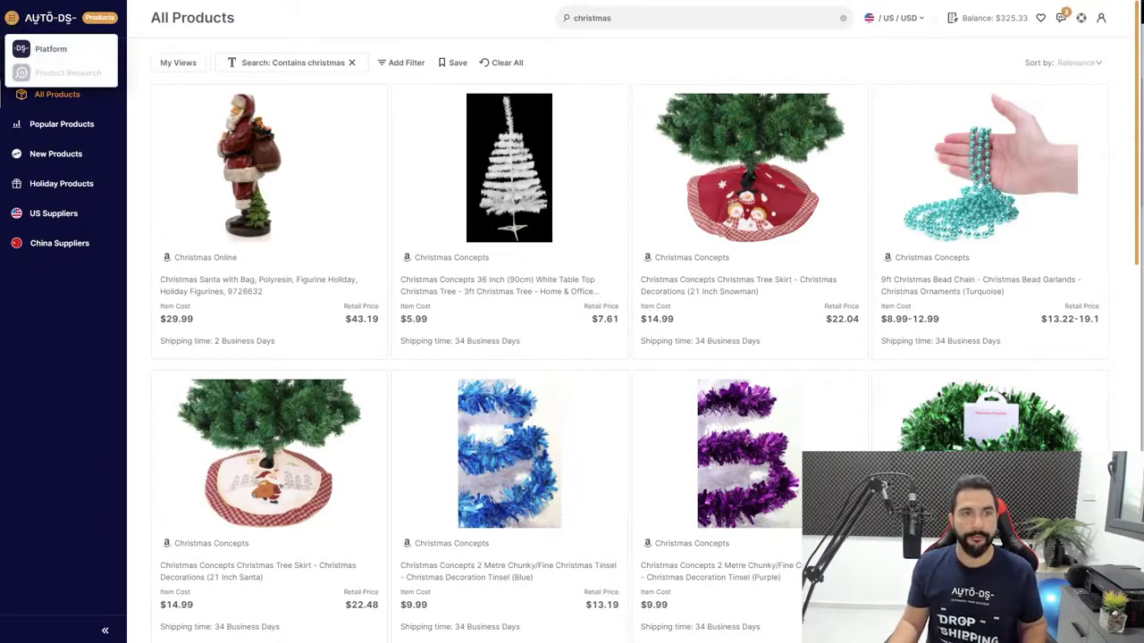
pyautogui.click(51, 49)
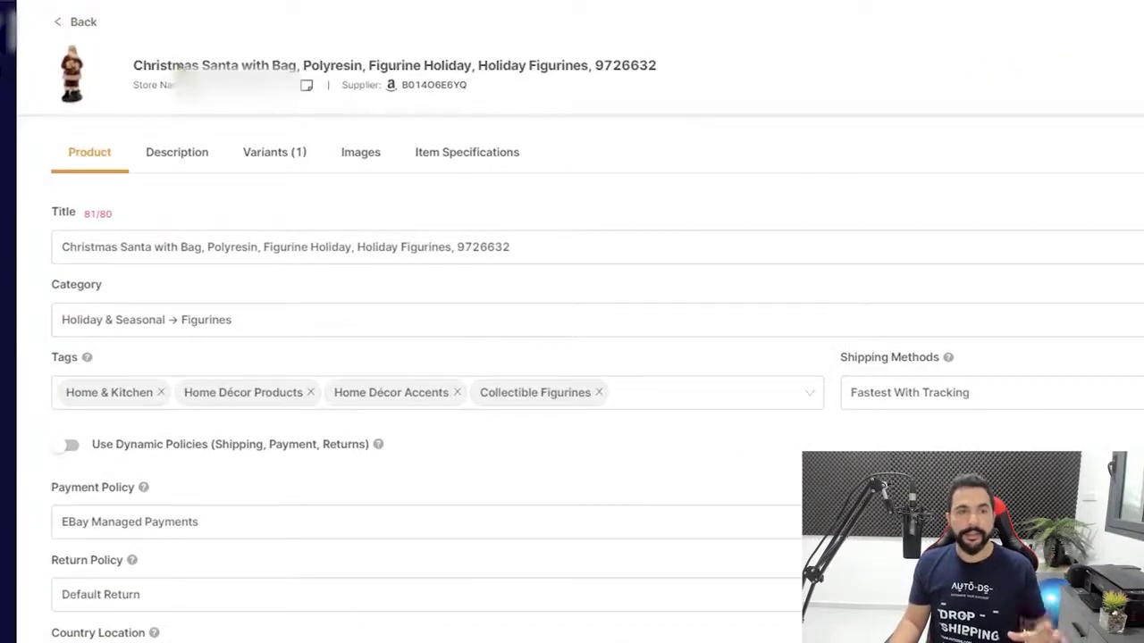
# Remove the number 9726632 and the comma before it from the end of the draft's title
pyautogui.click(81, 247)
pyautogui.doubleClick(471, 247)
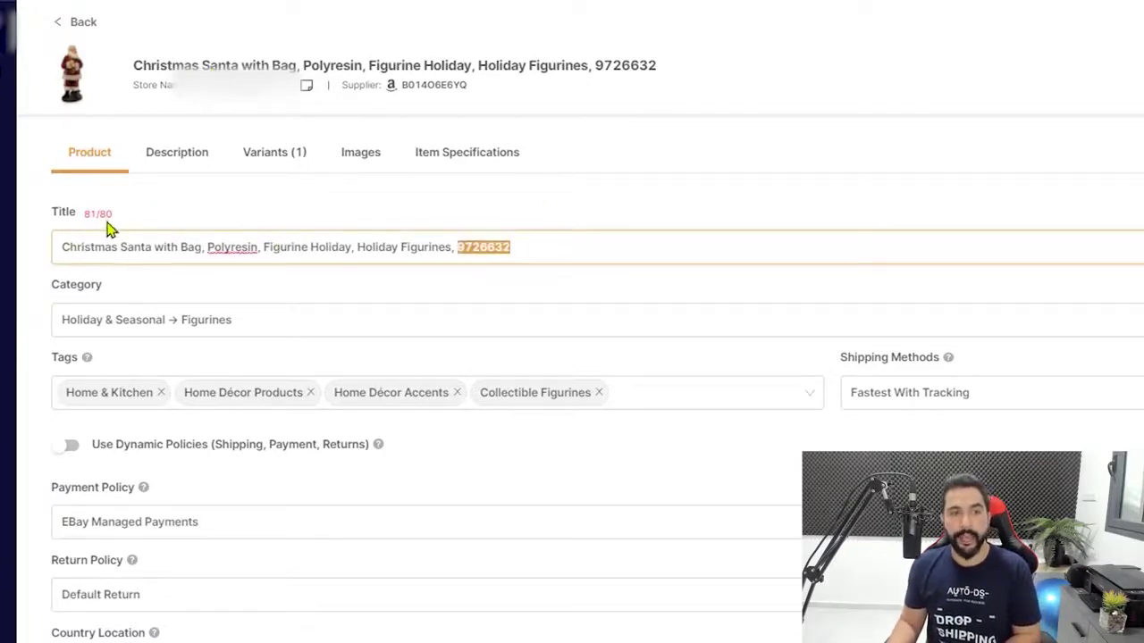
pyautogui.press('BackSpace')
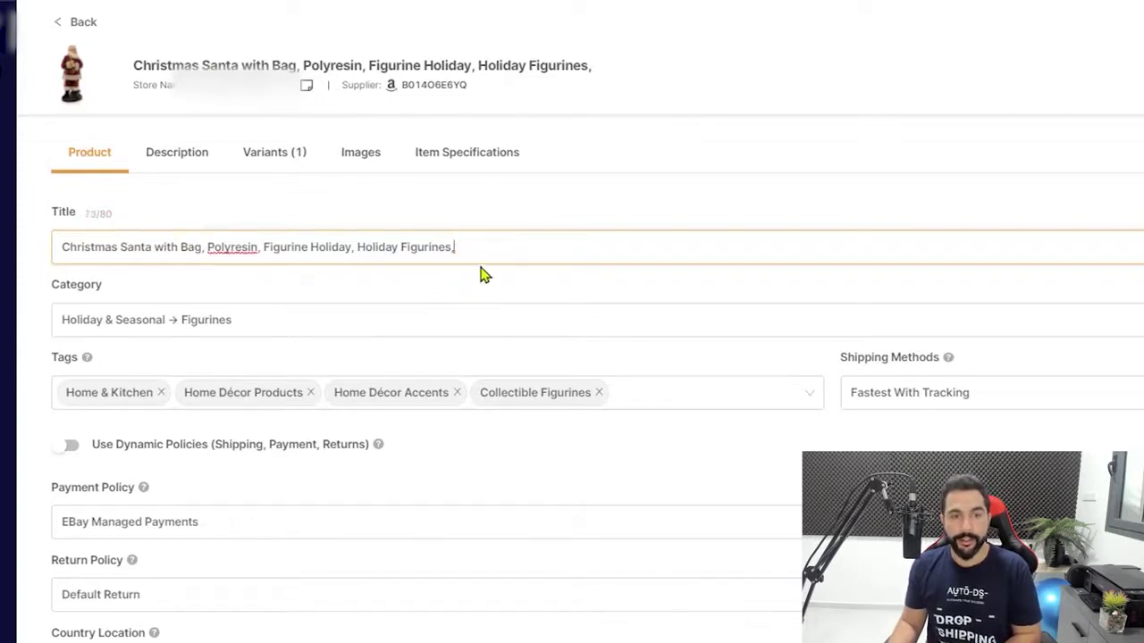
pyautogui.press('BackSpace')
pyautogui.press('BackSpace')
# Remove the remaining commas and the duplicate word "Holiday" from the draft's title
pyautogui.click(360, 253)
pyautogui.press('BackSpace')
pyautogui.press('BackSpace')
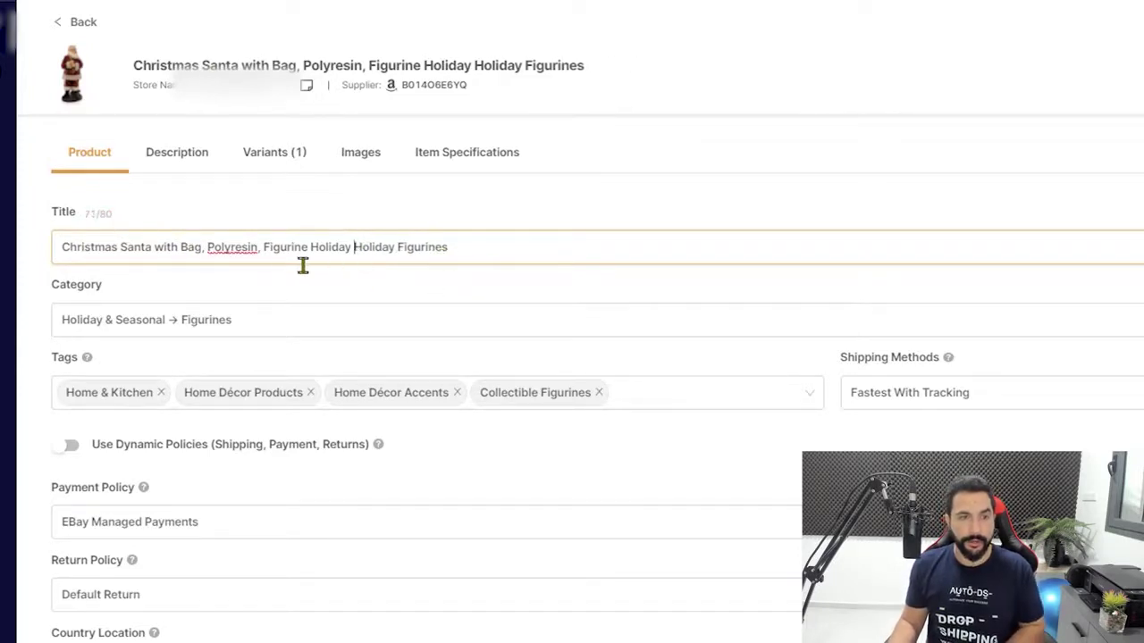
pyautogui.click(259, 247)
pyautogui.press('BackSpace')
pyautogui.click(208, 247)
pyautogui.press('BackSpace')
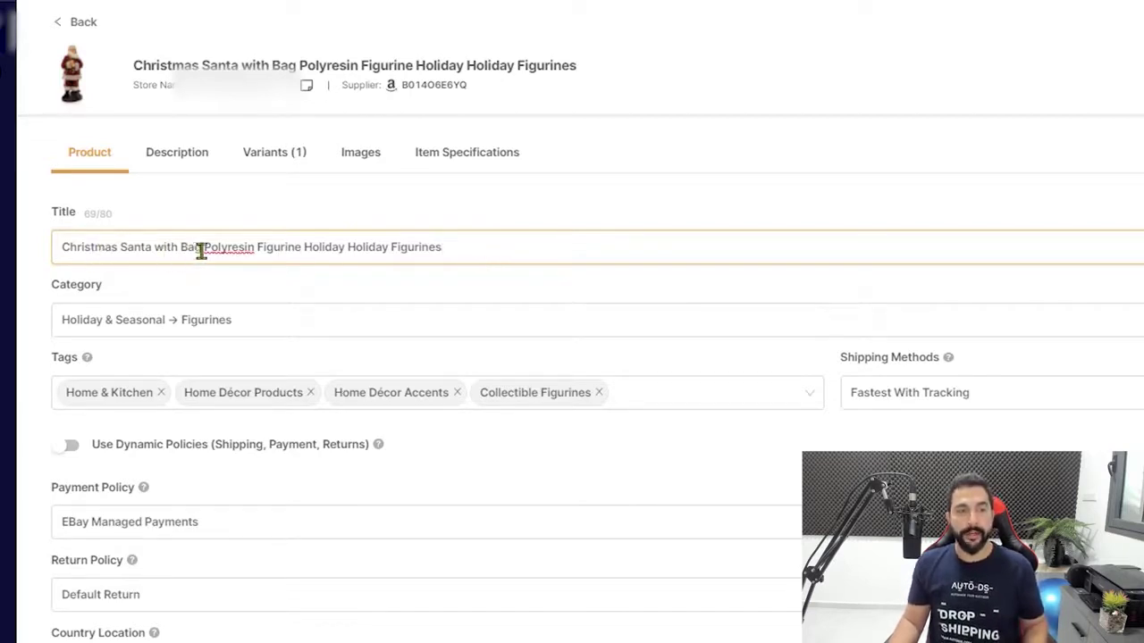
pyautogui.doubleClick(362, 248)
pyautogui.press('BackSpace')
# Append "Statue Decoration" to the end of the draft's title
pyautogui.click(447, 256)
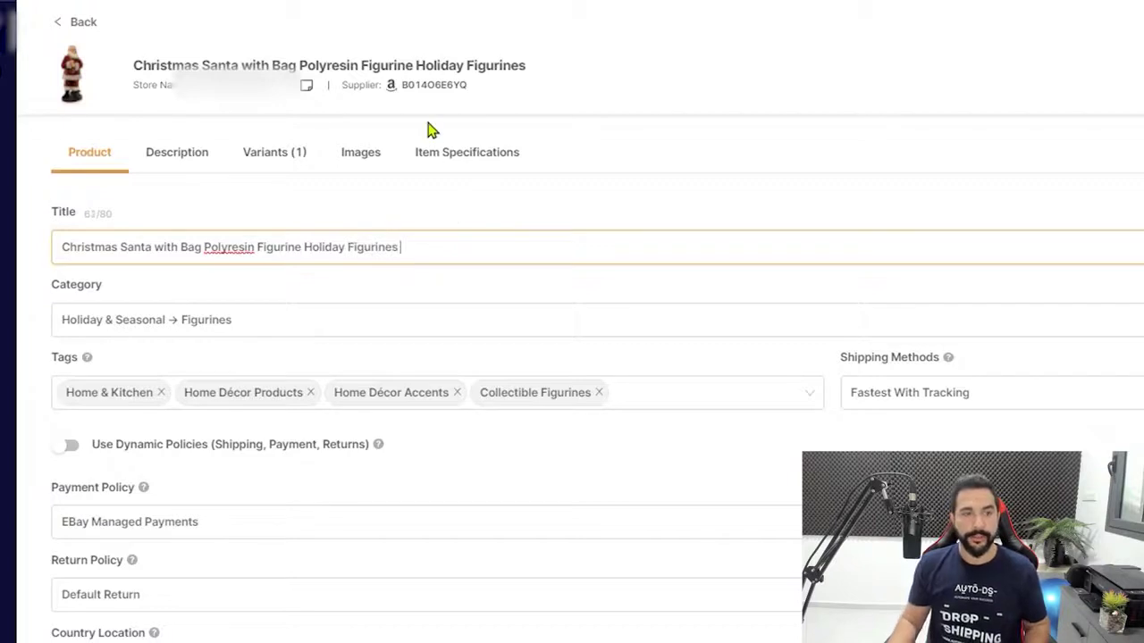
pyautogui.press('BackSpace')
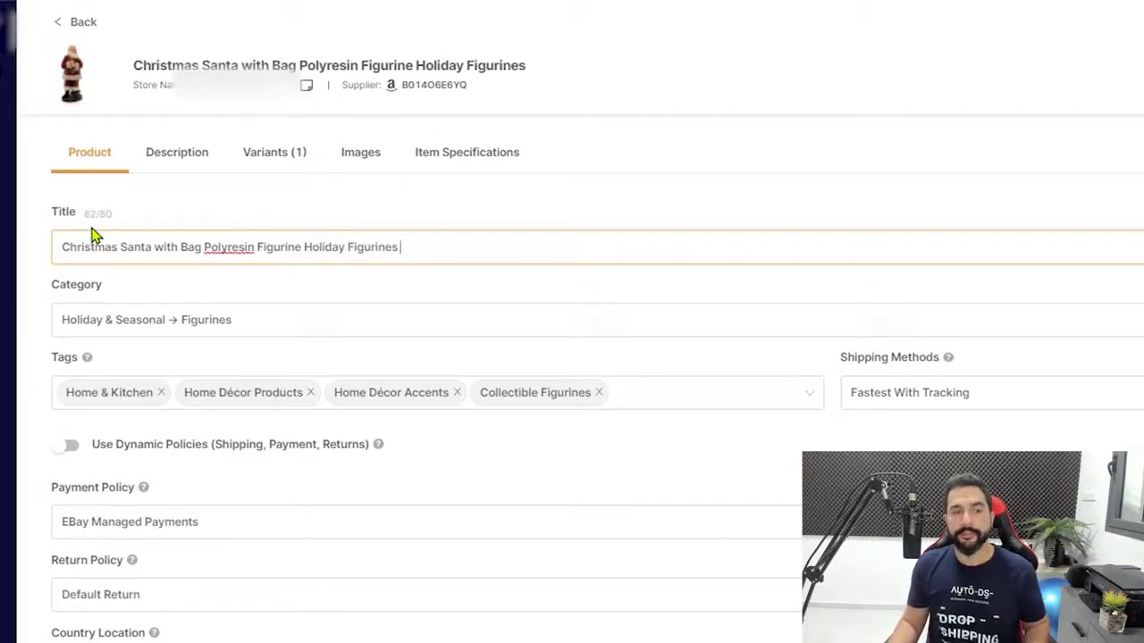
pyautogui.write('Sa')
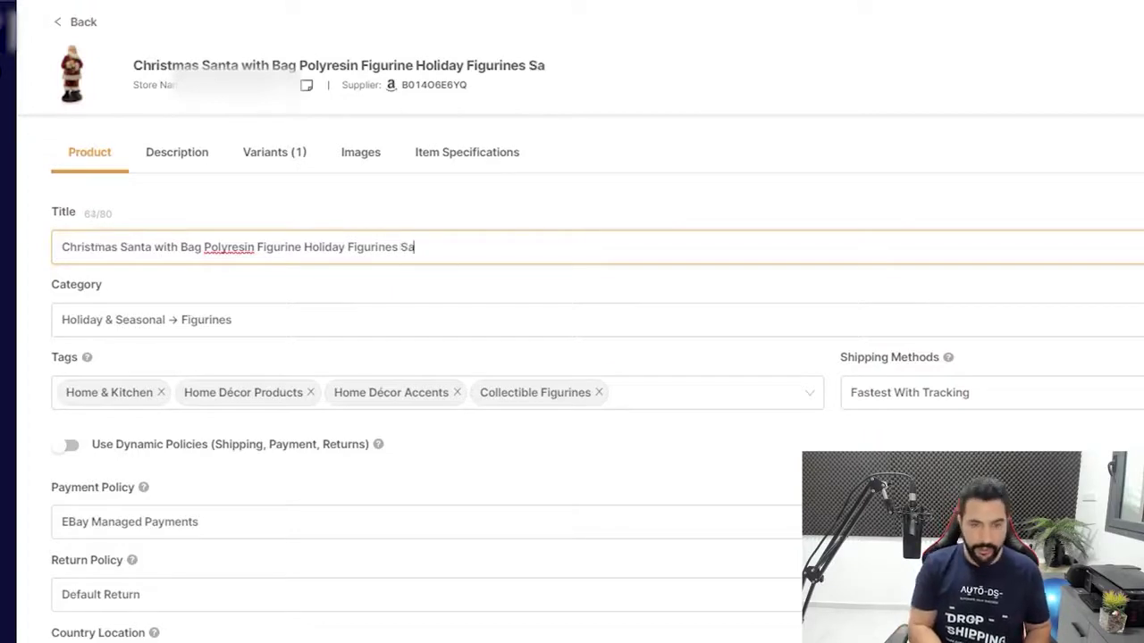
pyautogui.press('BackSpace')
pyautogui.write('tatue D')
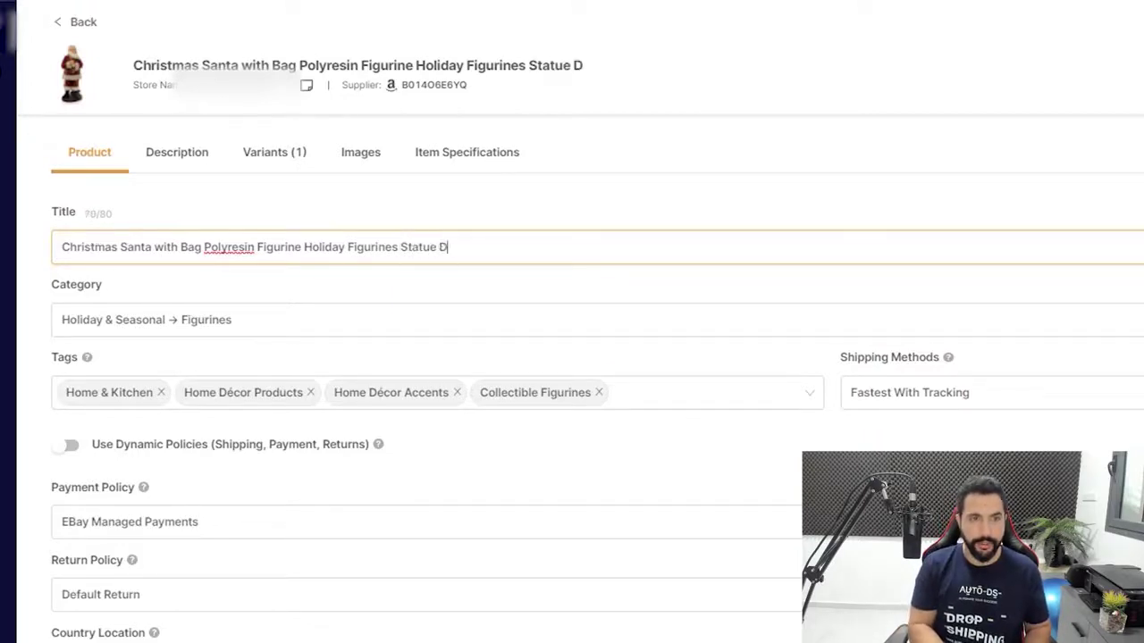
pyautogui.write('ecoration')
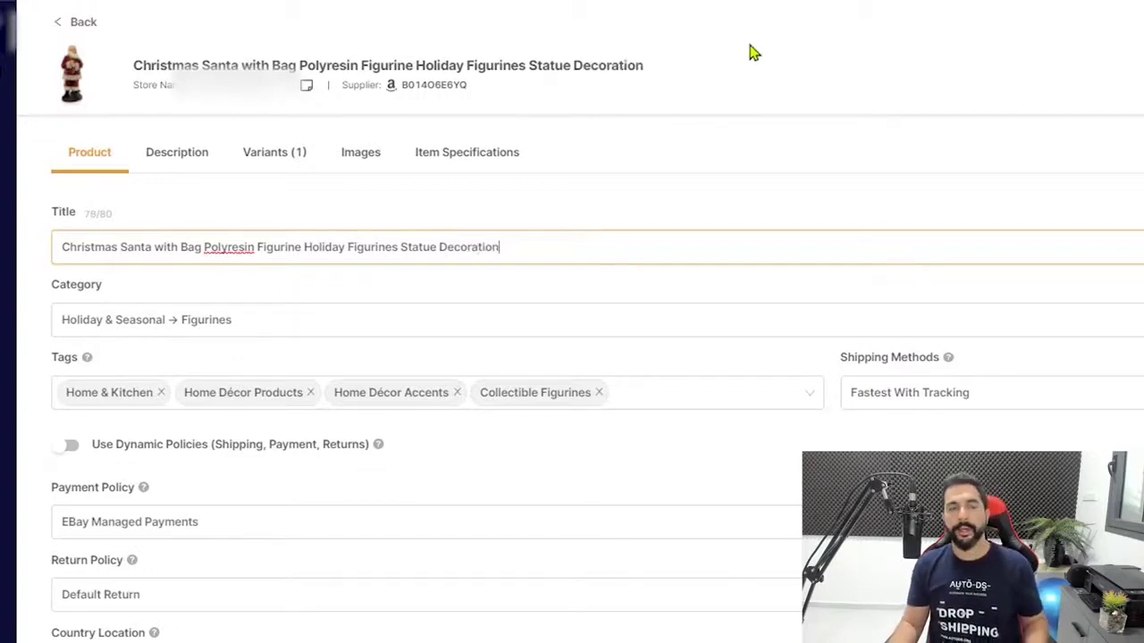
# Open the supplier's product page from the draft and review the full draft title
pyautogui.click(435, 86)
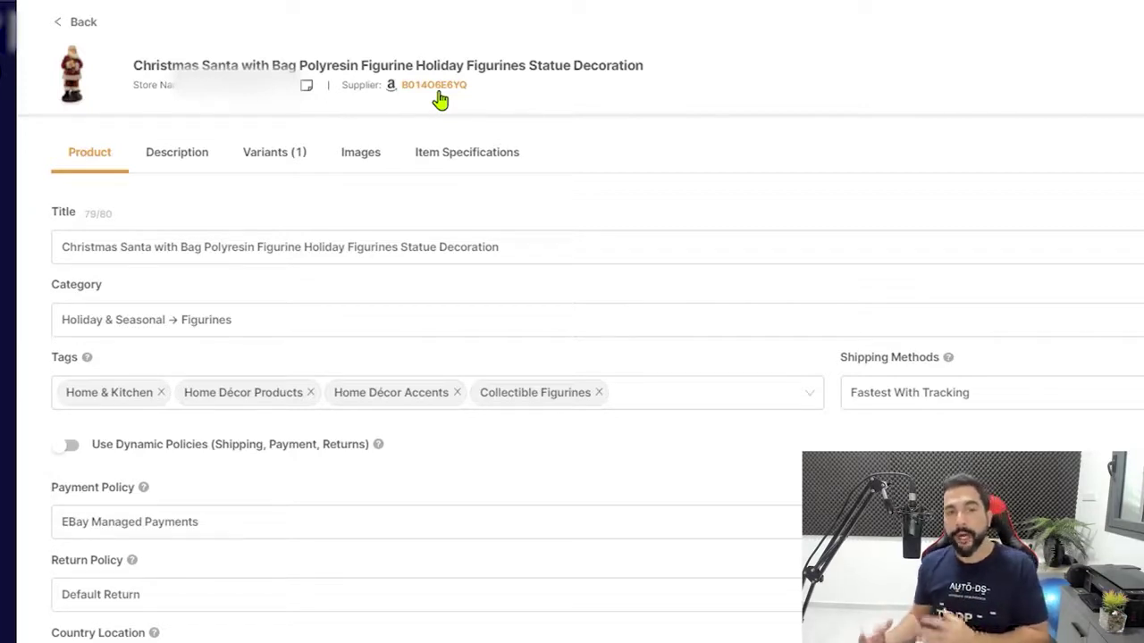
pyautogui.click(523, 246)
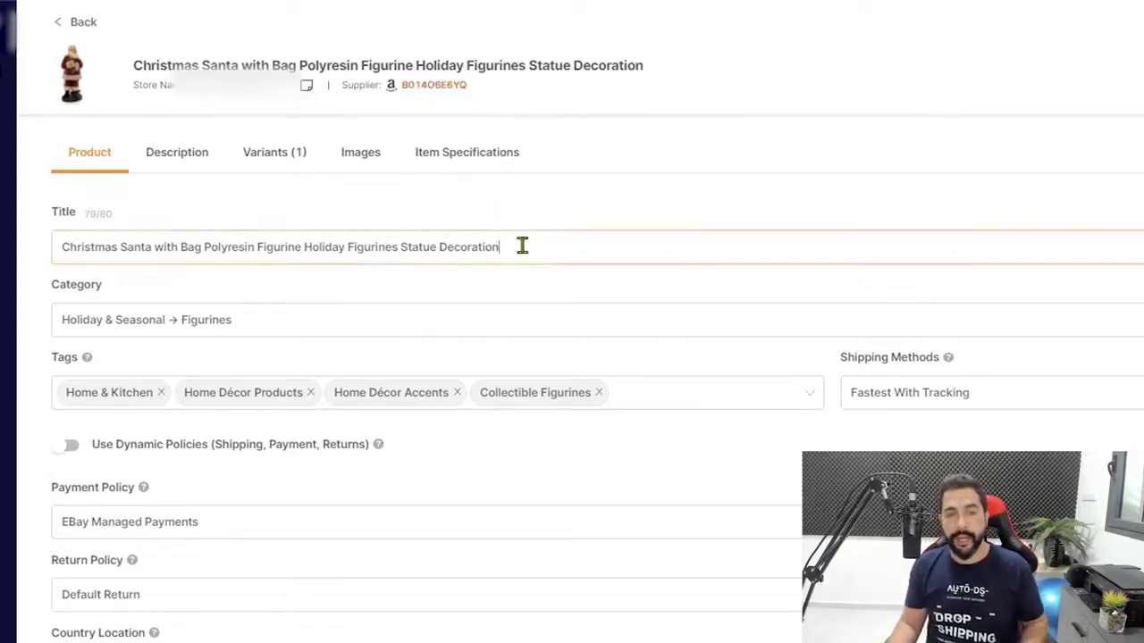
pyautogui.moveTo(523, 246); pyautogui.dragTo(71, 244)
pyautogui.click(169, 247)
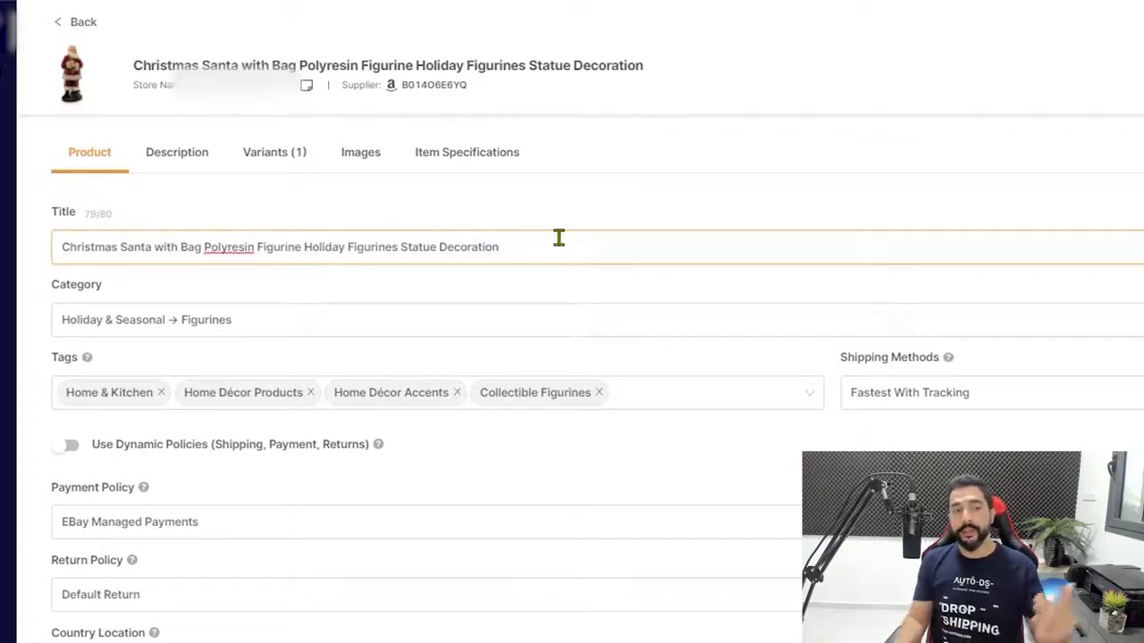
# Review the draft's recommended categories, shipping method options and default zipcode
pyautogui.click(136, 304)
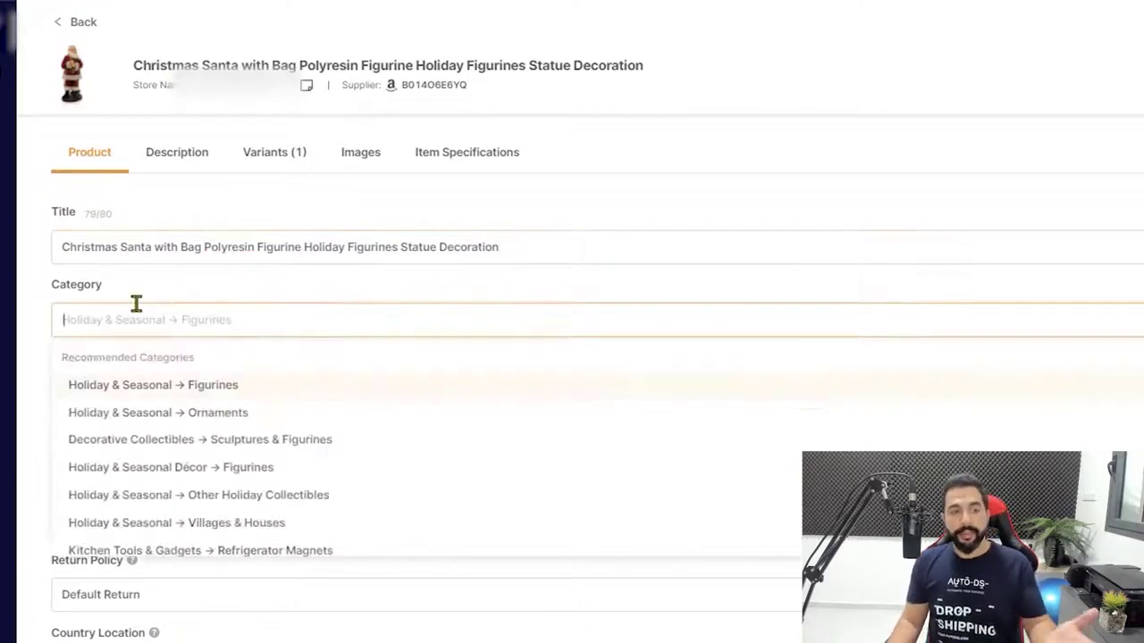
pyautogui.click(545, 234)
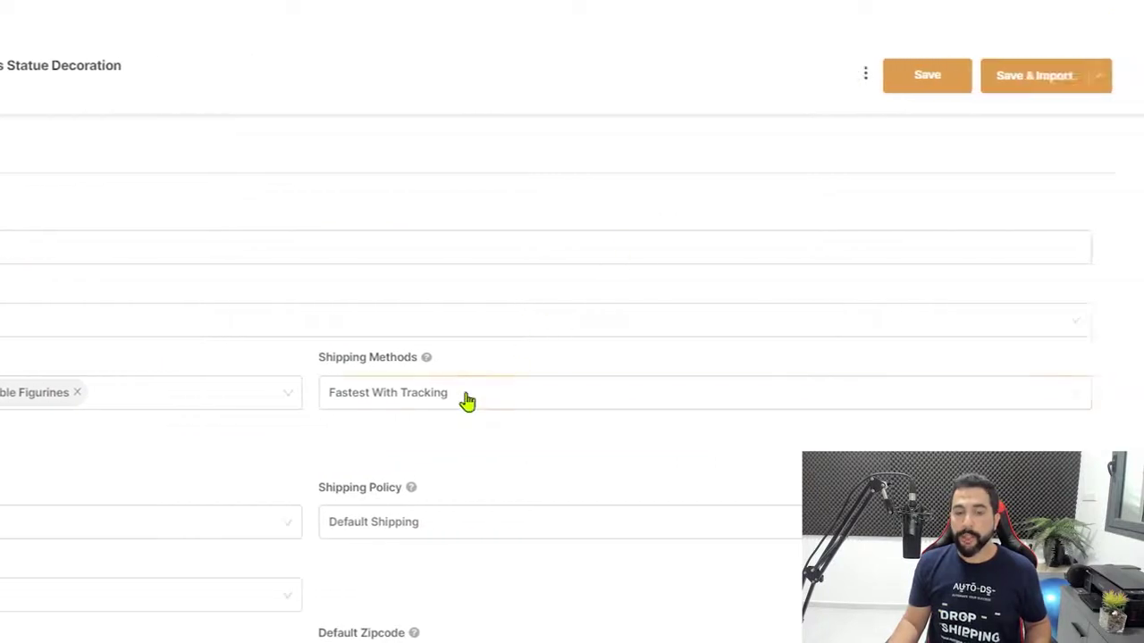
pyautogui.click(465, 401)
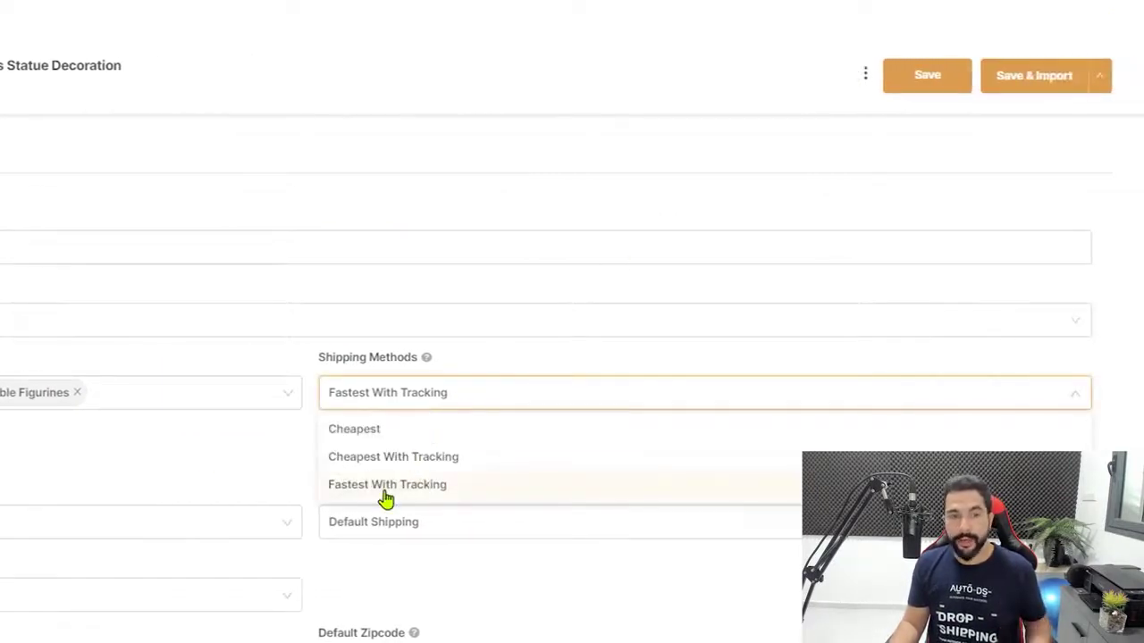
pyautogui.click(92, 439)
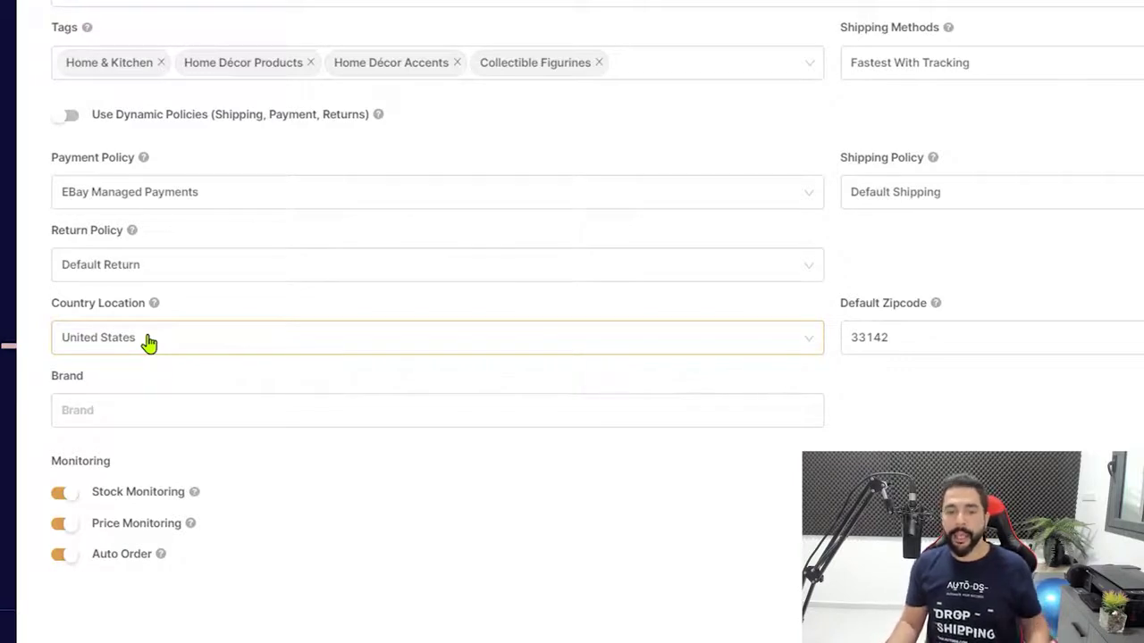
pyautogui.doubleClick(868, 339)
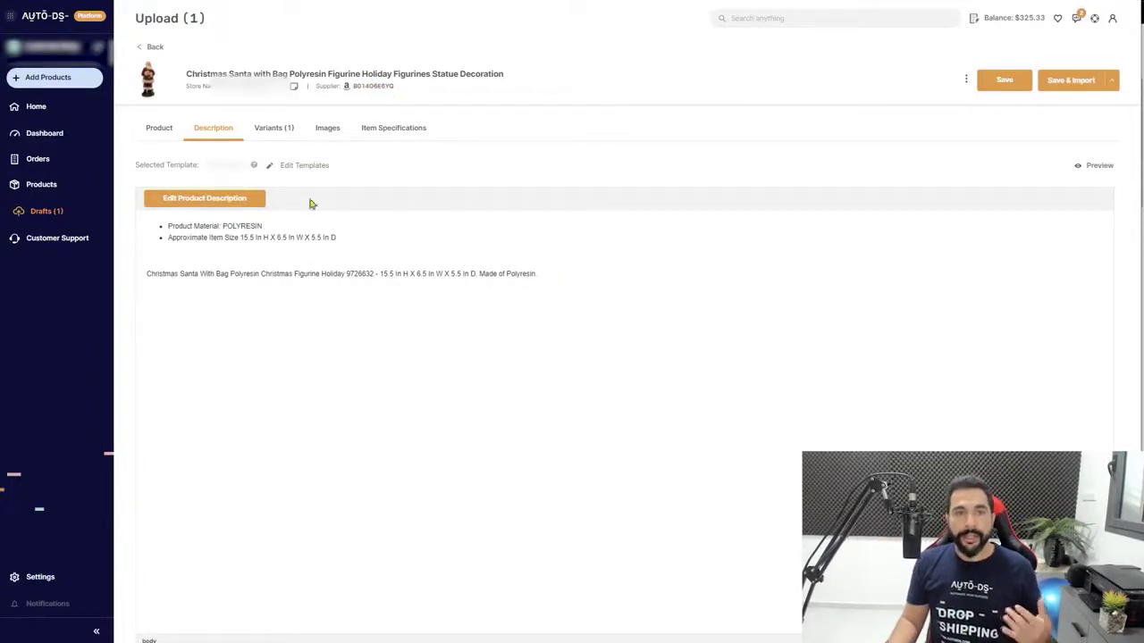
# Check why the single variant is on hold and look up the minimum product quantity in the Amazon US general settings
pyautogui.click(275, 129)
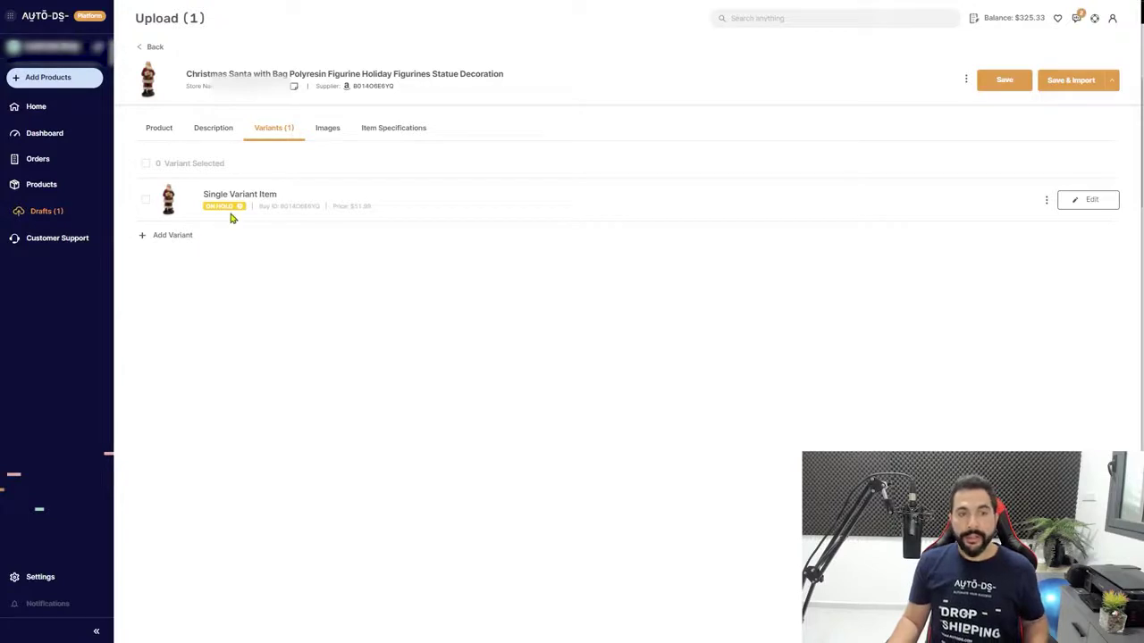
pyautogui.moveTo(240, 207)
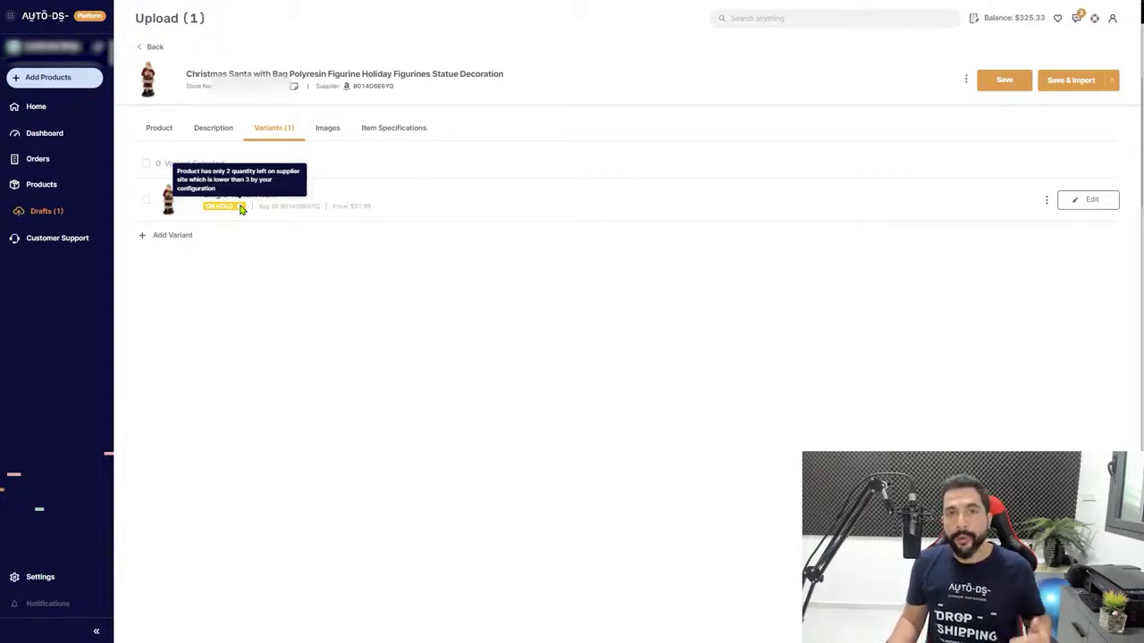
pyautogui.click(46, 582)
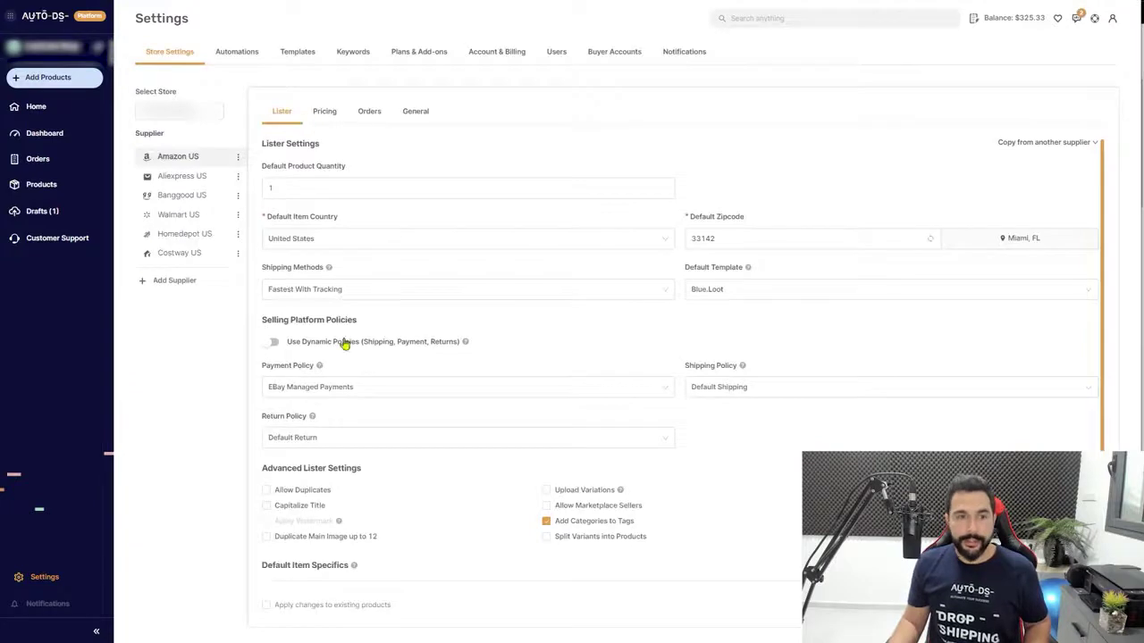
pyautogui.click(415, 115)
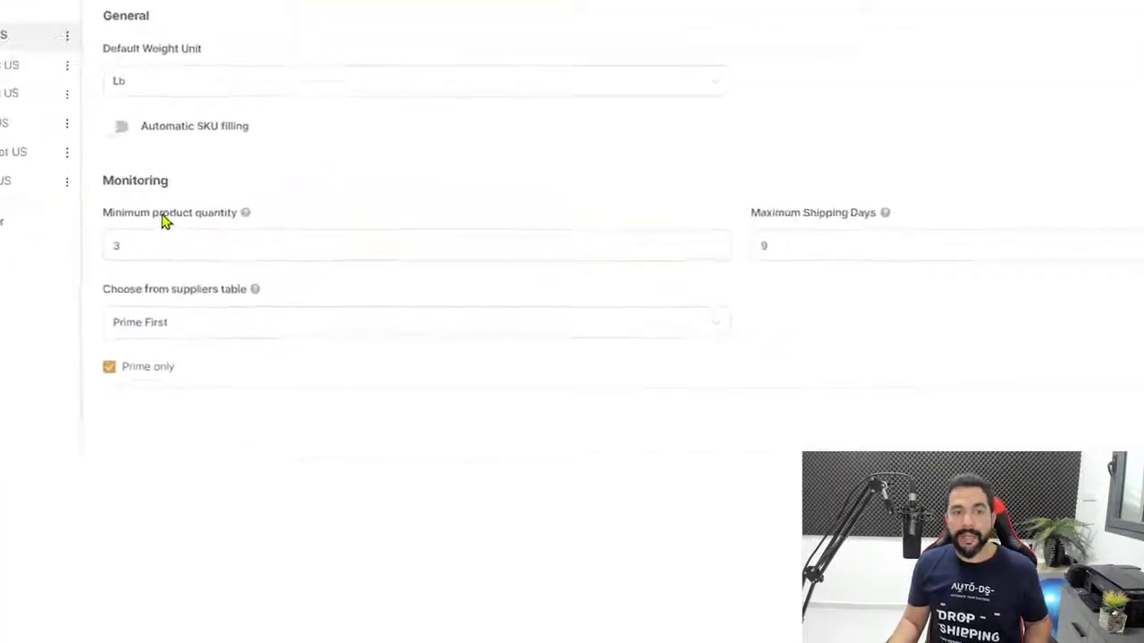
pyautogui.click(94, 236)
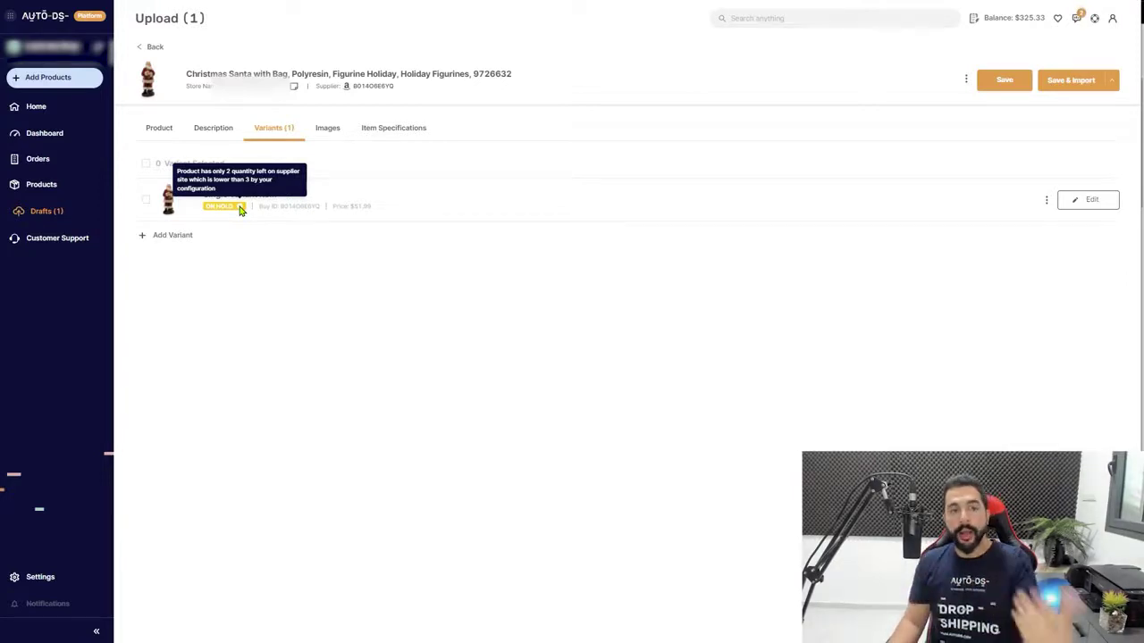
# Open the draft's single variant for editing and review its profit, fees, sell price and total profit
pyautogui.click(1083, 203)
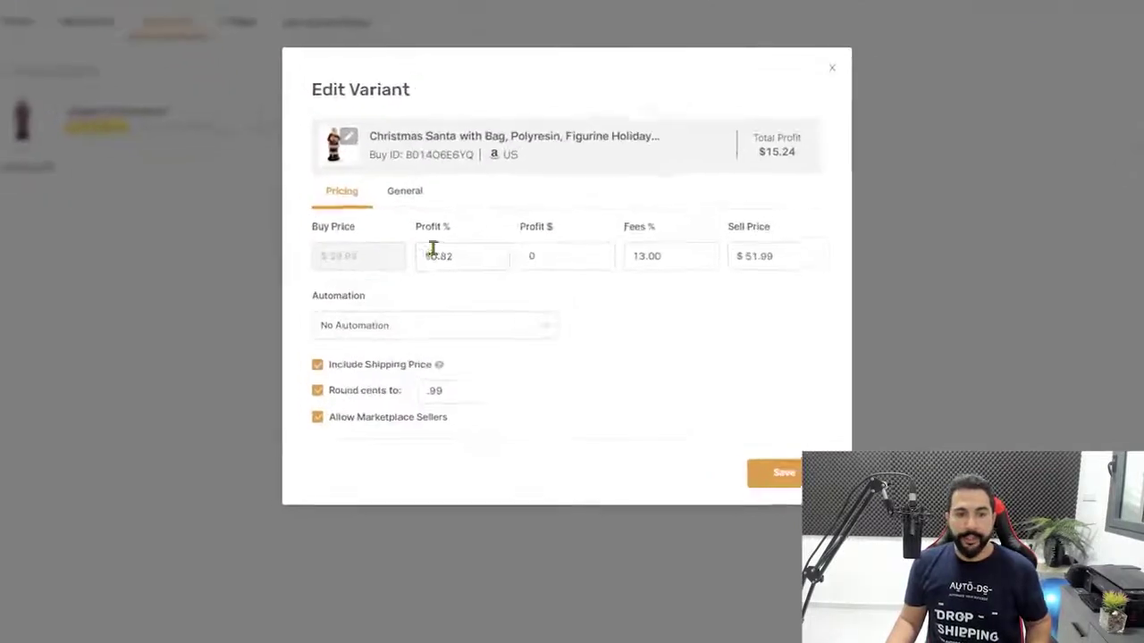
pyautogui.click(484, 303)
pyautogui.click(537, 234)
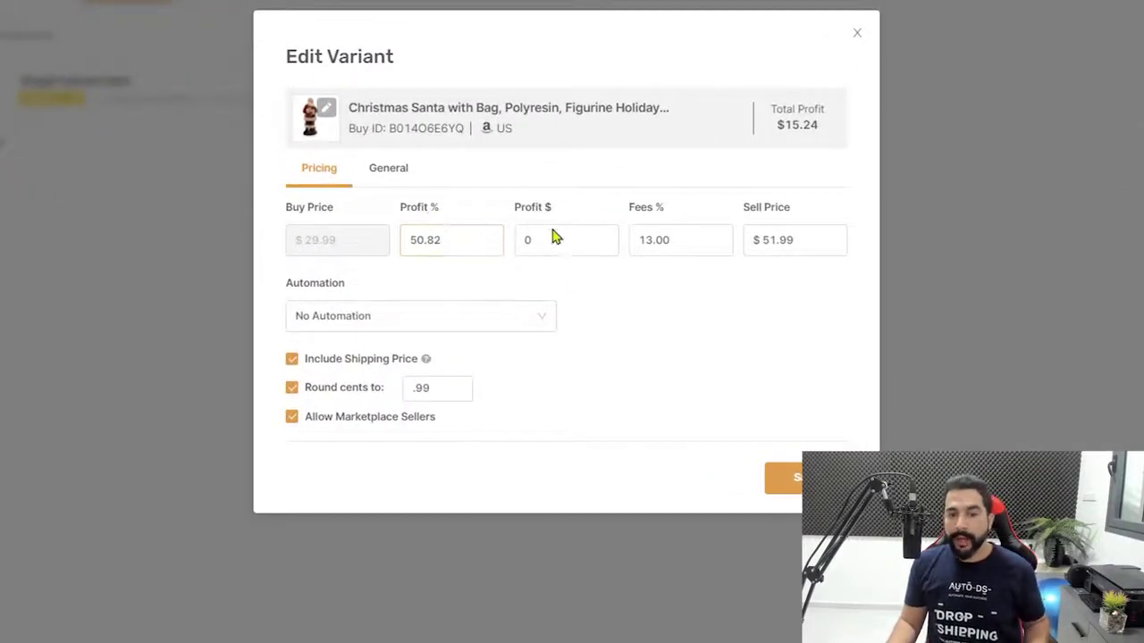
pyautogui.click(543, 213)
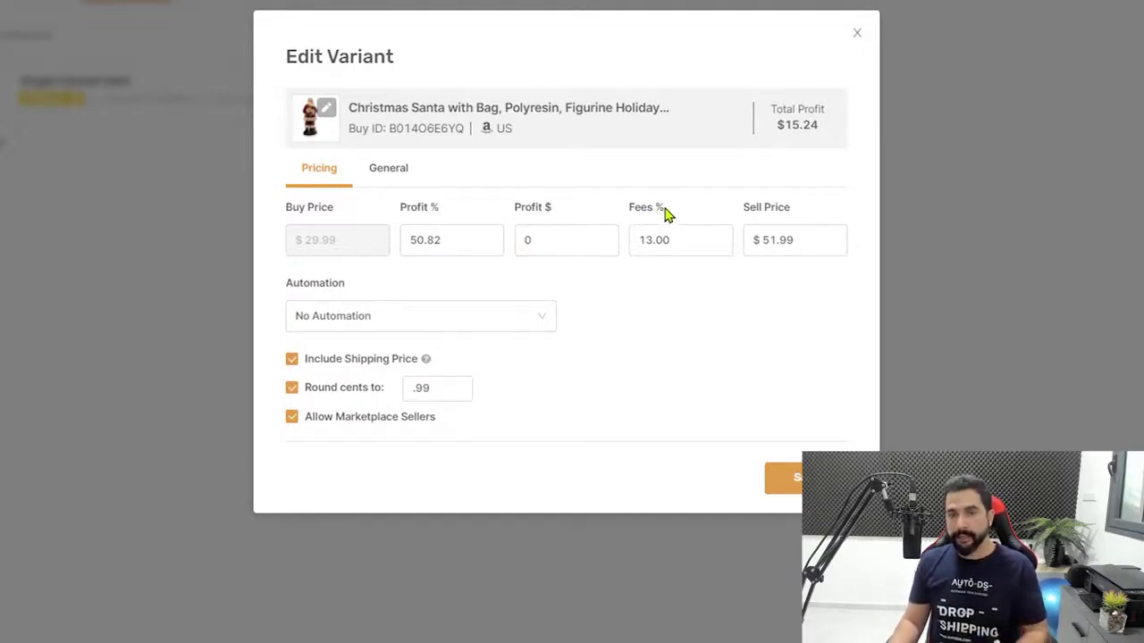
pyautogui.click(801, 243)
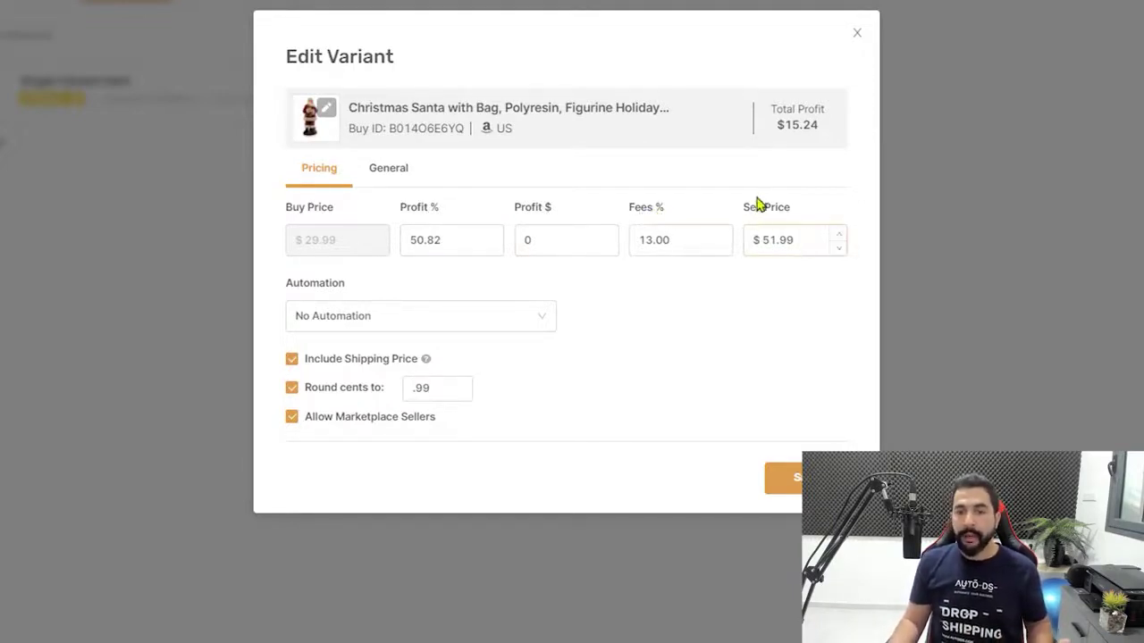
pyautogui.click(798, 130)
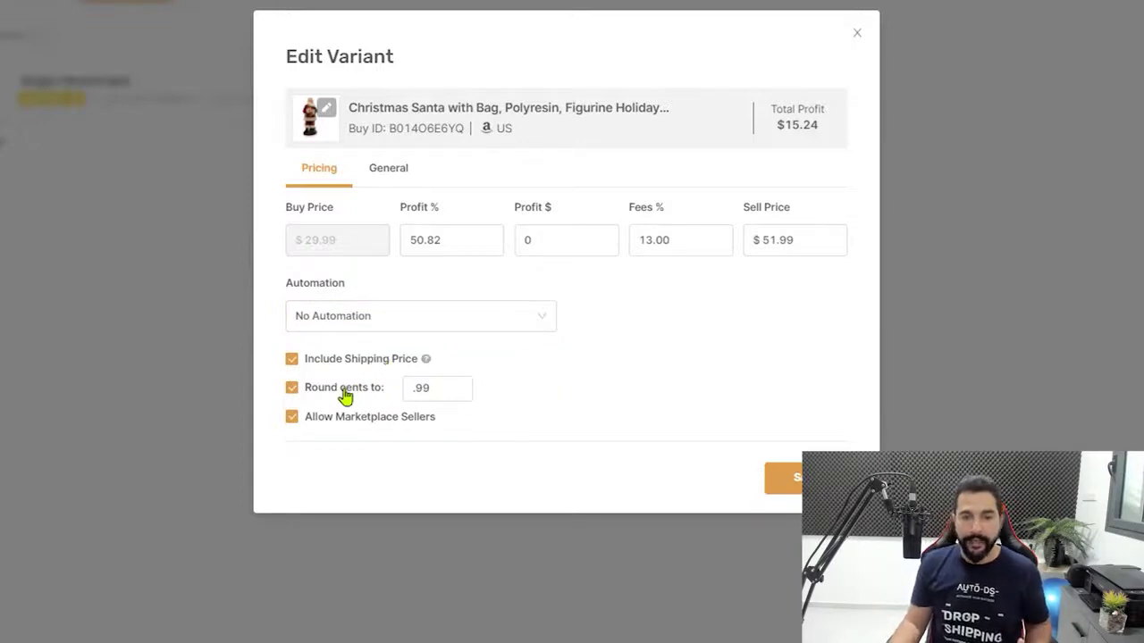
# Disallow marketplace sellers for the variant and save the variant
pyautogui.click(420, 388)
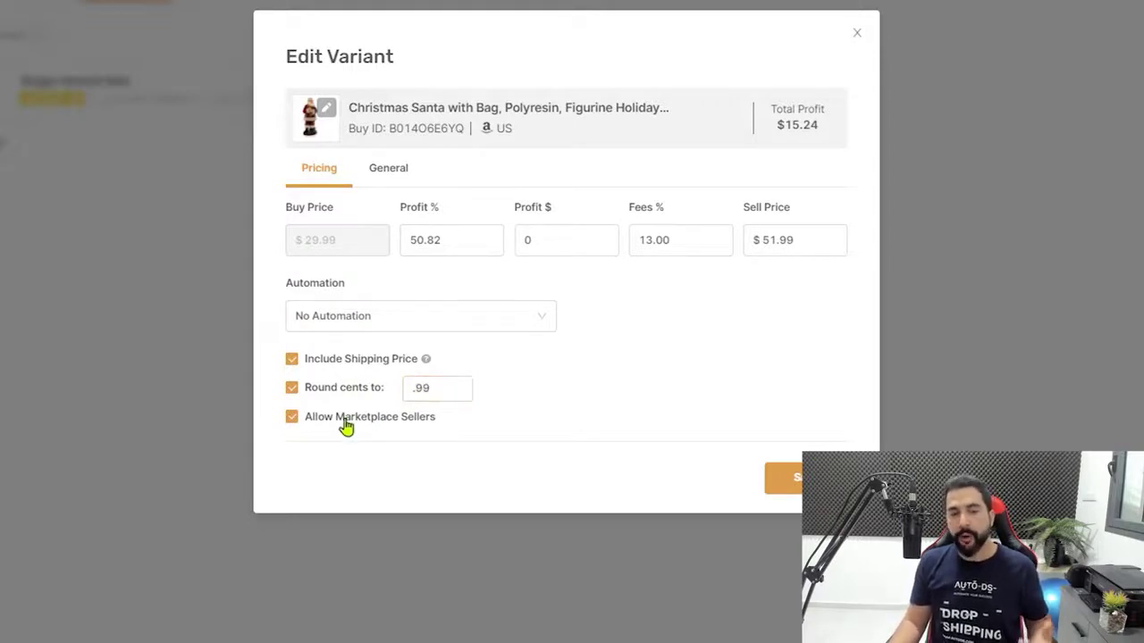
pyautogui.click(348, 425)
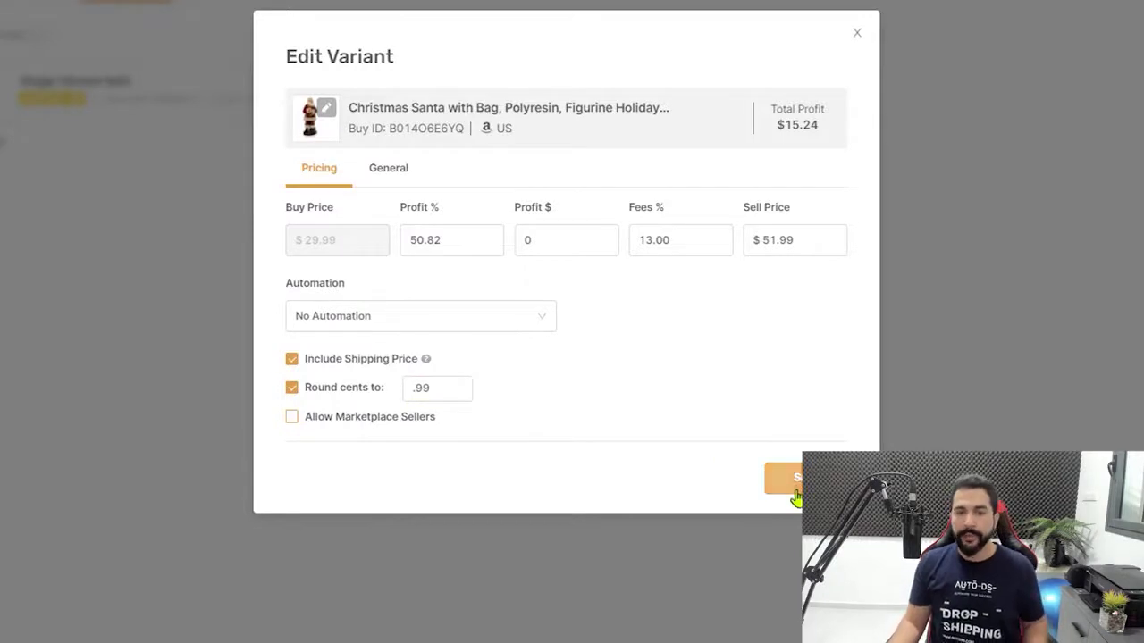
pyautogui.click(779, 484)
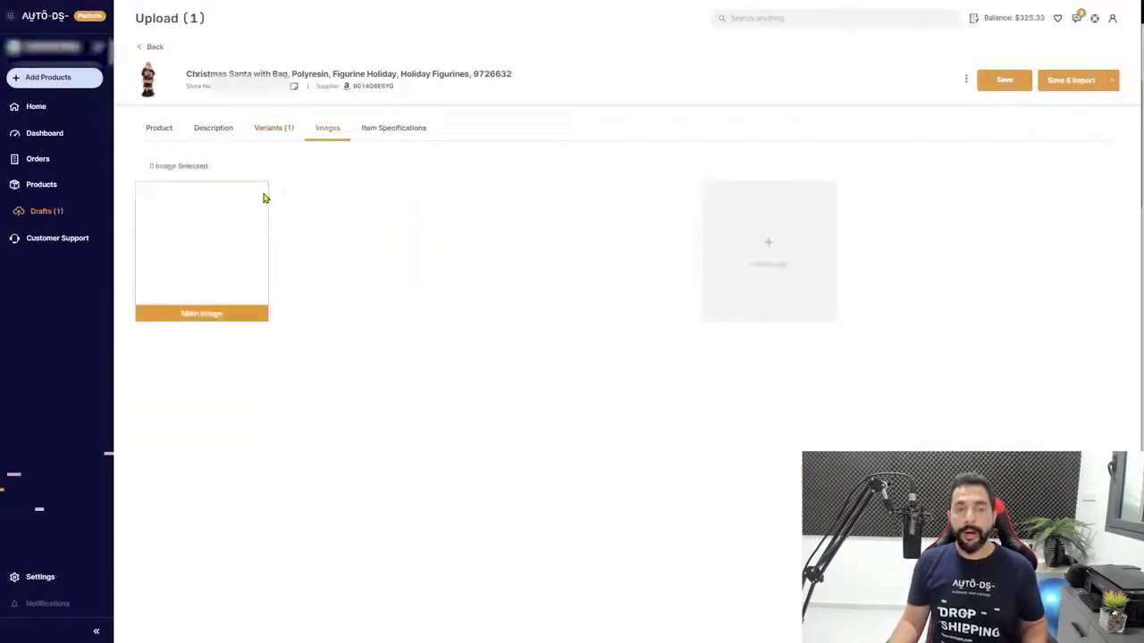
# Review the draft's images and the editing tools available for the main image, leaving the image unedited
pyautogui.moveTo(230, 230)
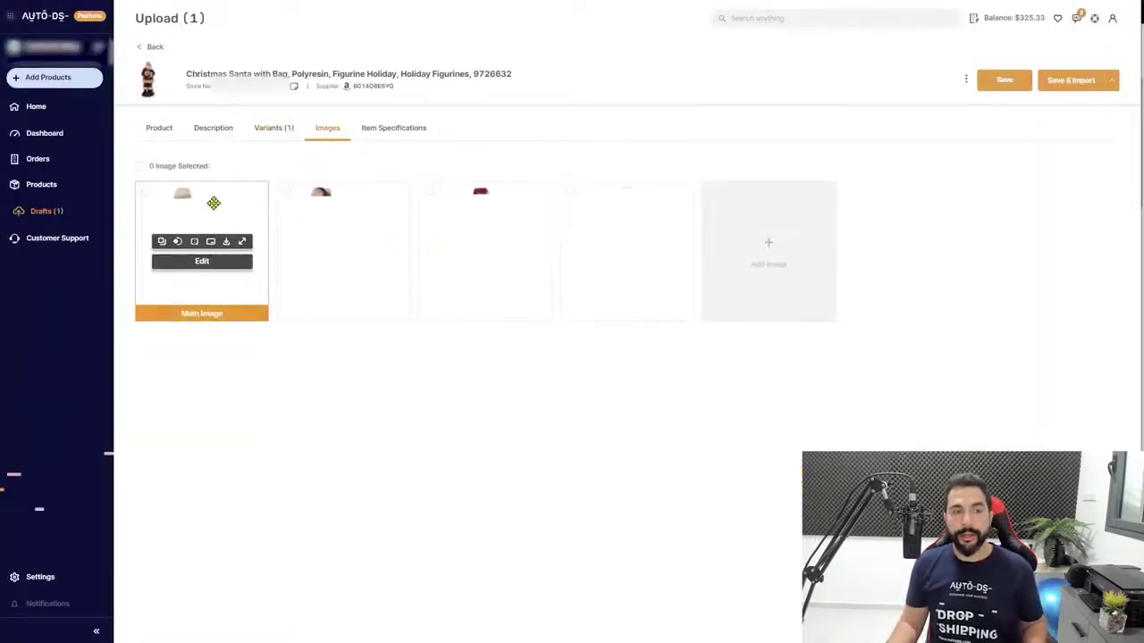
pyautogui.moveTo(304, 205); pyautogui.dragTo(256, 258)
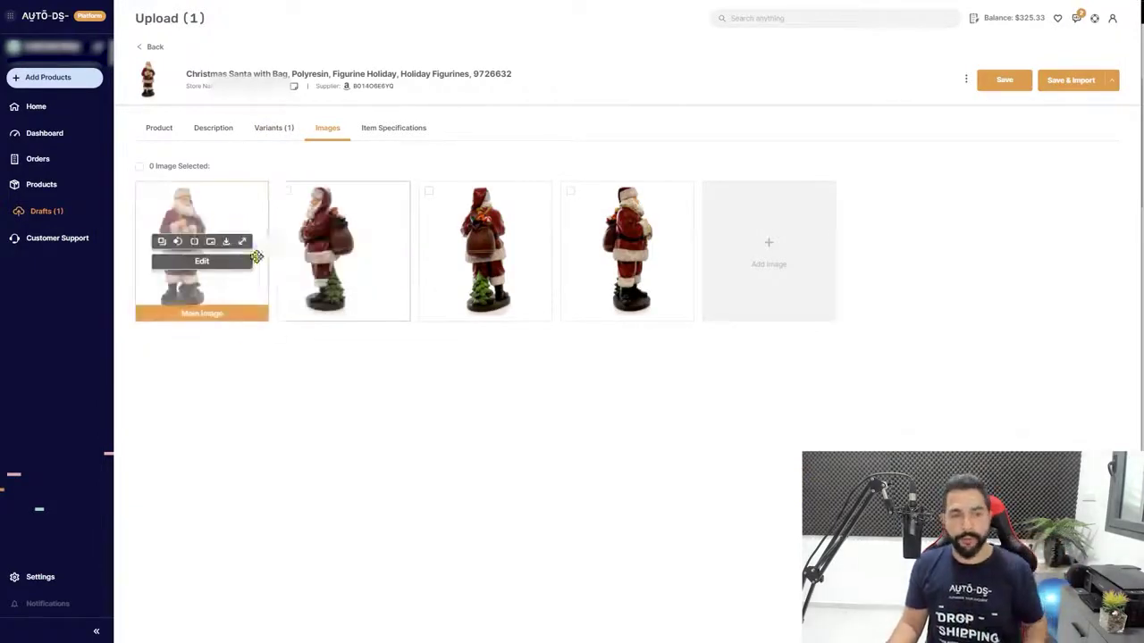
pyautogui.click(202, 262)
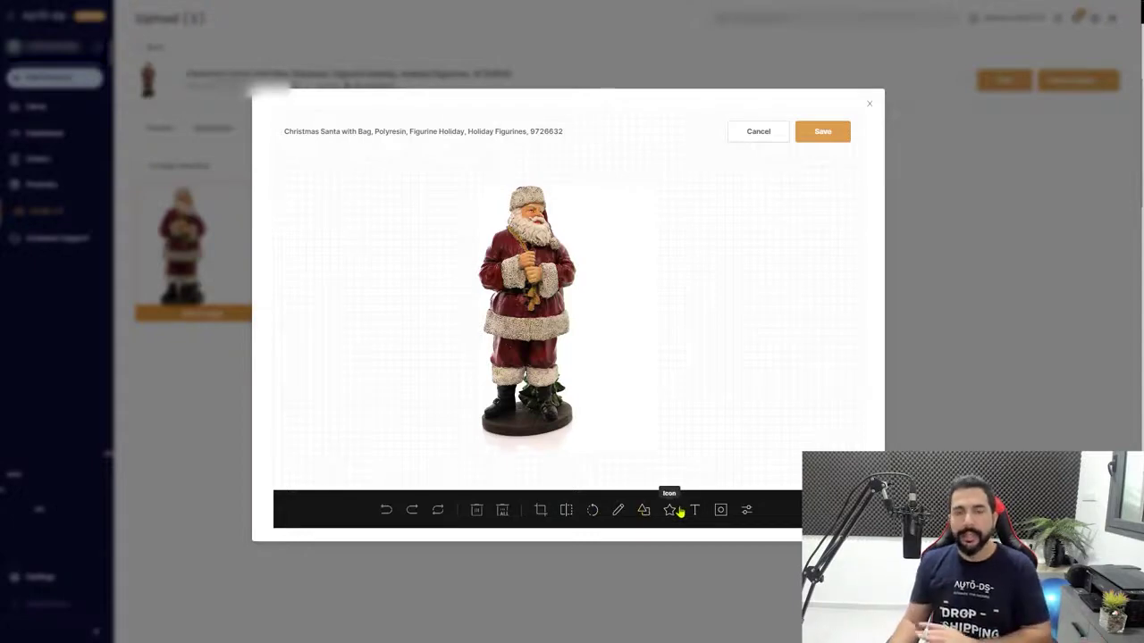
pyautogui.click(869, 107)
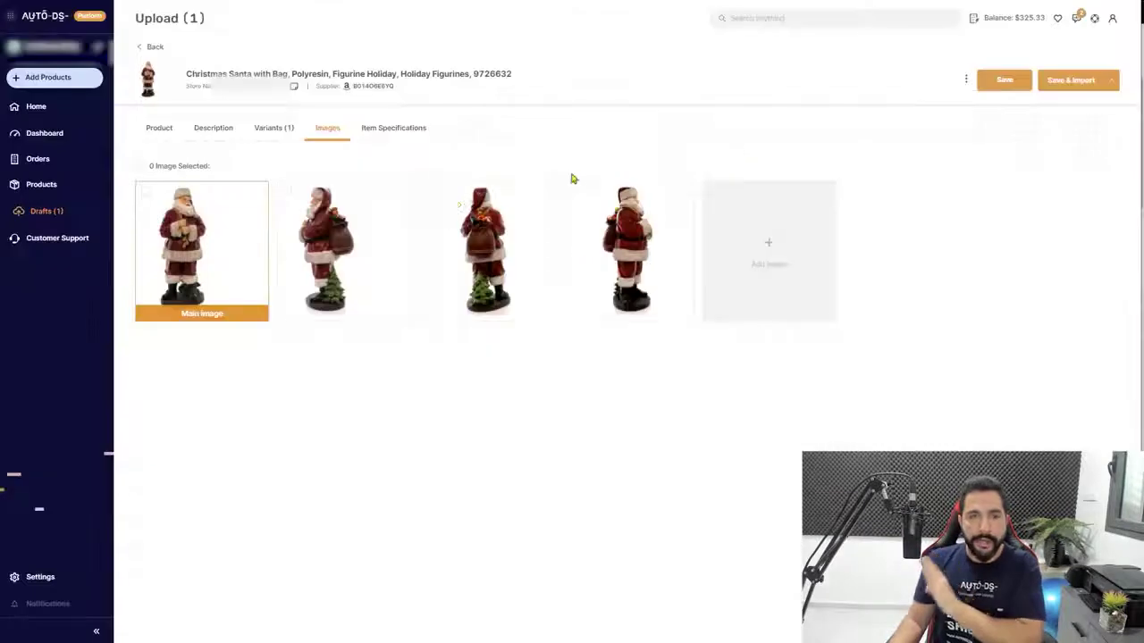
# Review the draft's item specifications, its recommended item specifics and the save and import choices
pyautogui.click(378, 135)
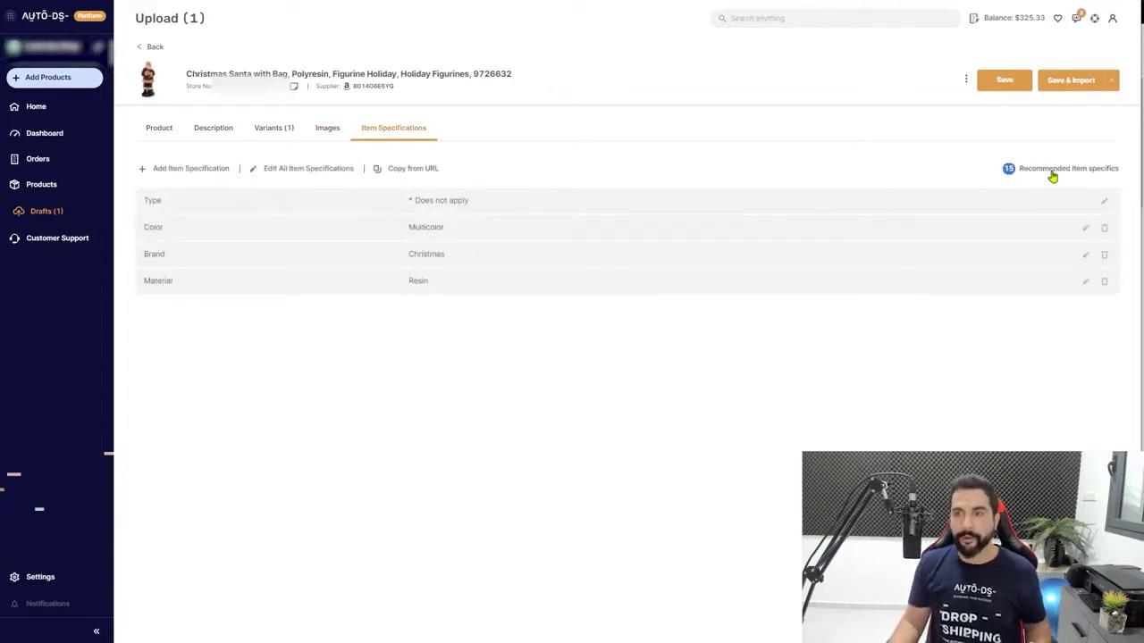
pyautogui.click(1047, 173)
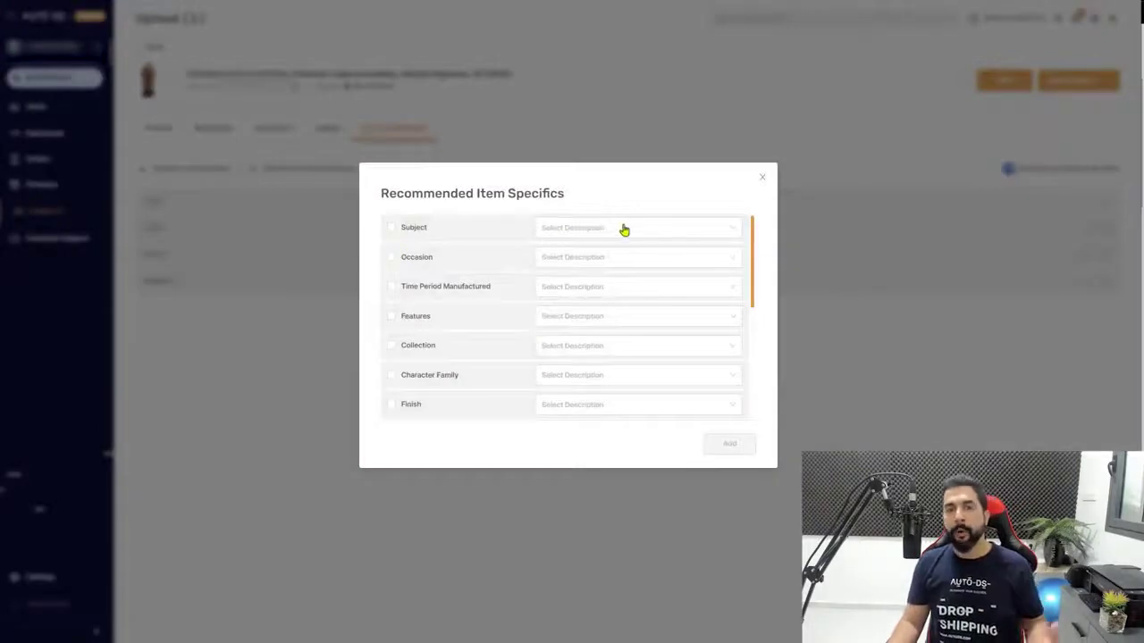
pyautogui.click(764, 182)
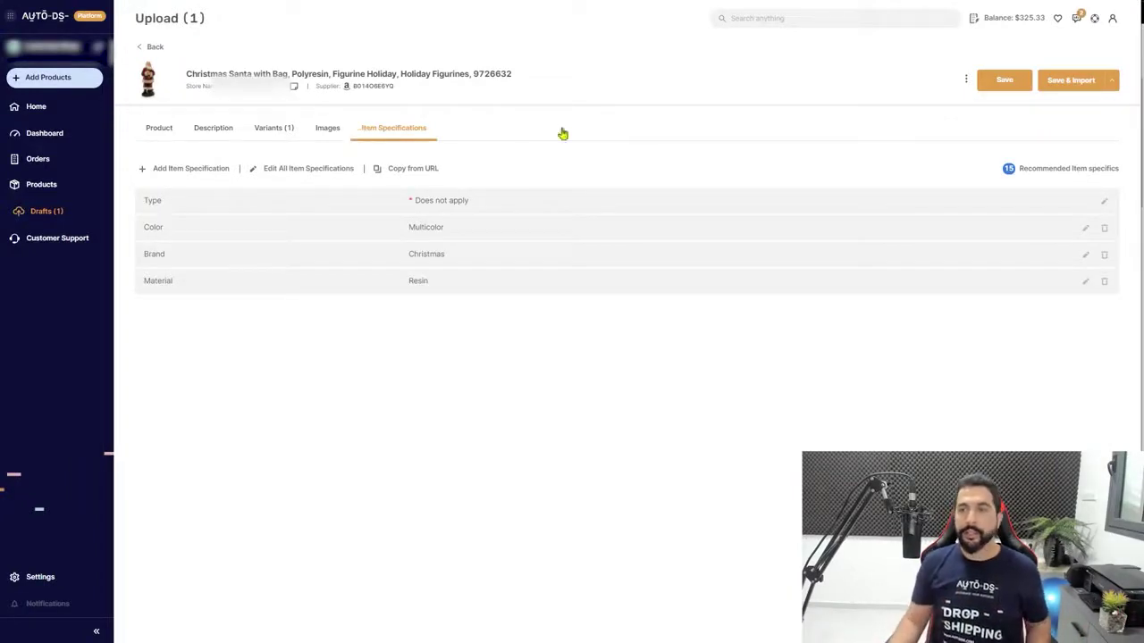
pyautogui.click(1082, 87)
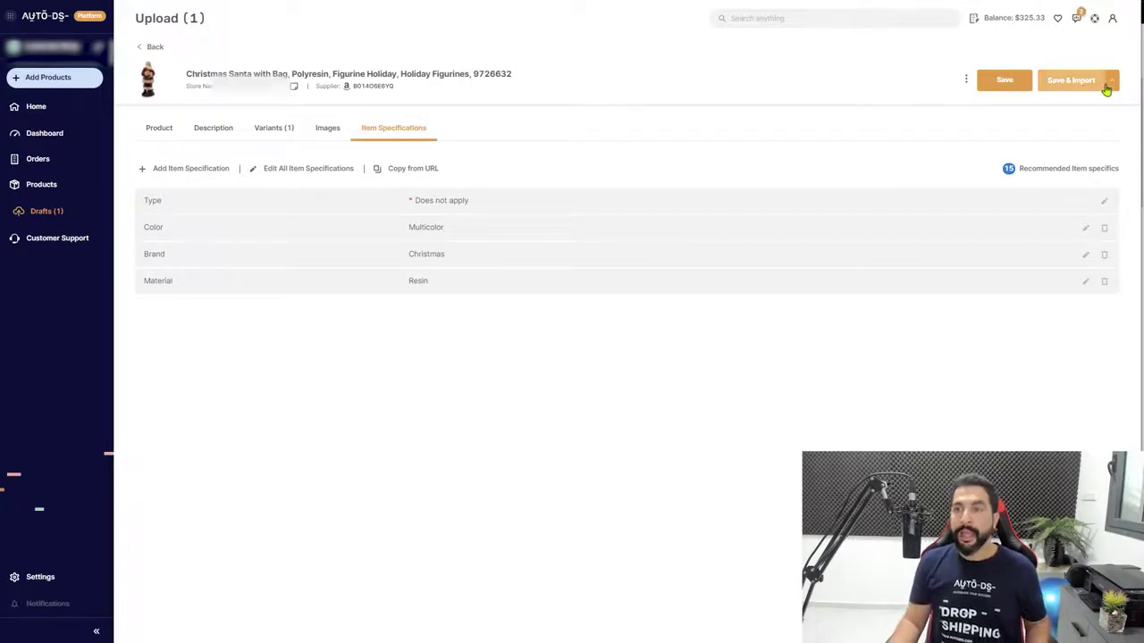
pyautogui.click(1111, 86)
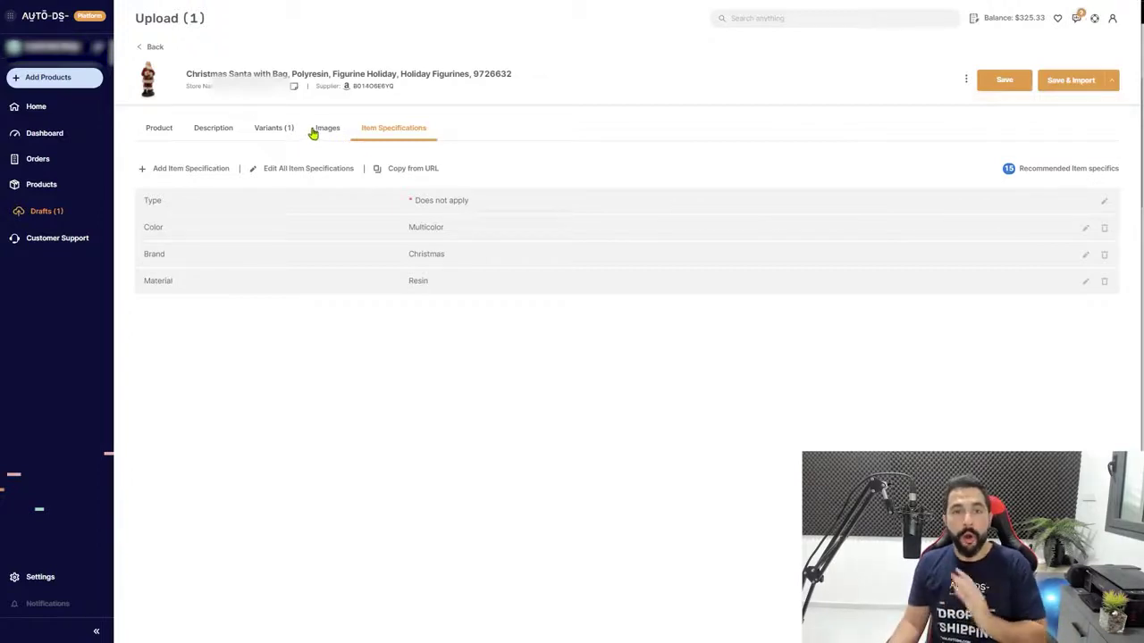
pyautogui.click(158, 127)
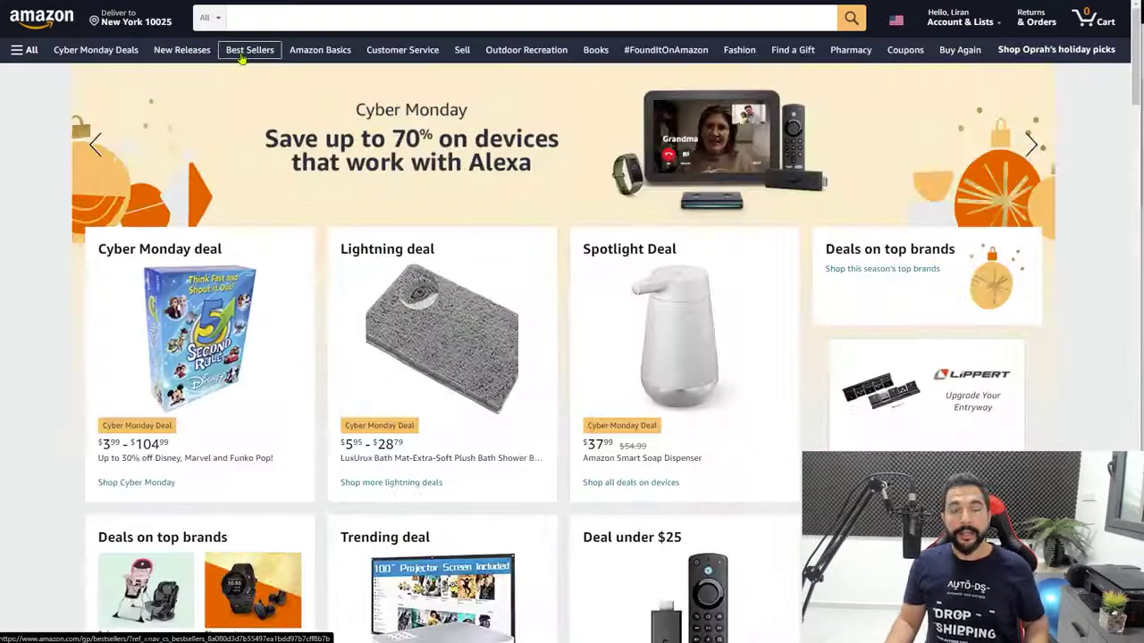
# In Amazon's Best Sellers, go to Home & Kitchen, Storage & Organization, Clothing & Closet Storage
pyautogui.click(251, 57)
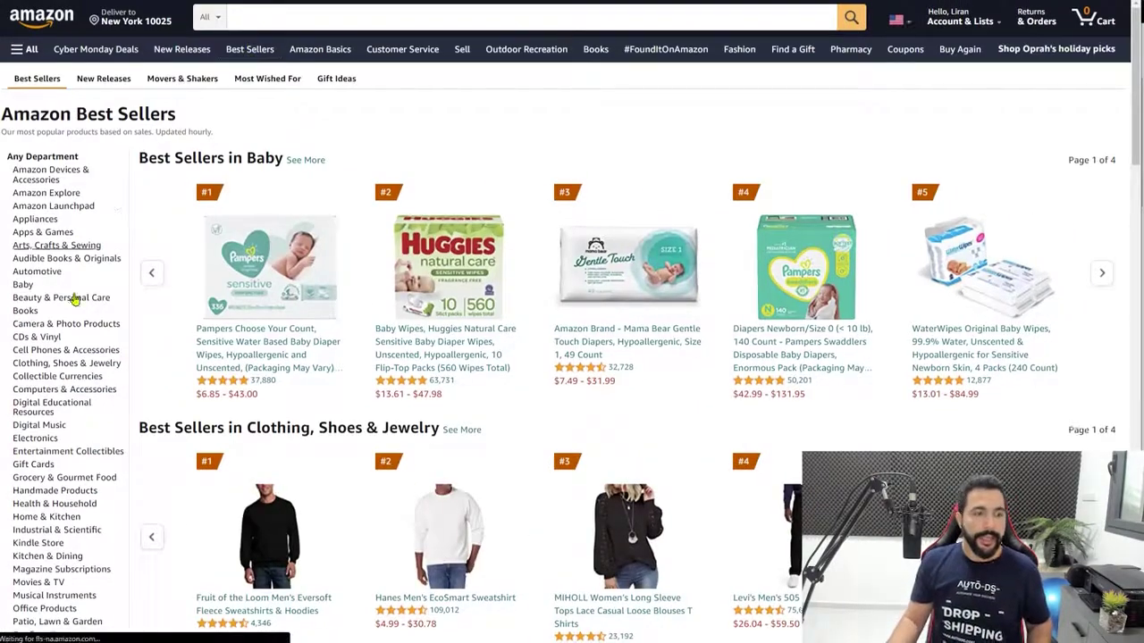
pyautogui.scroll(-1, 75, 300)
pyautogui.scroll(-1, 53, 422)
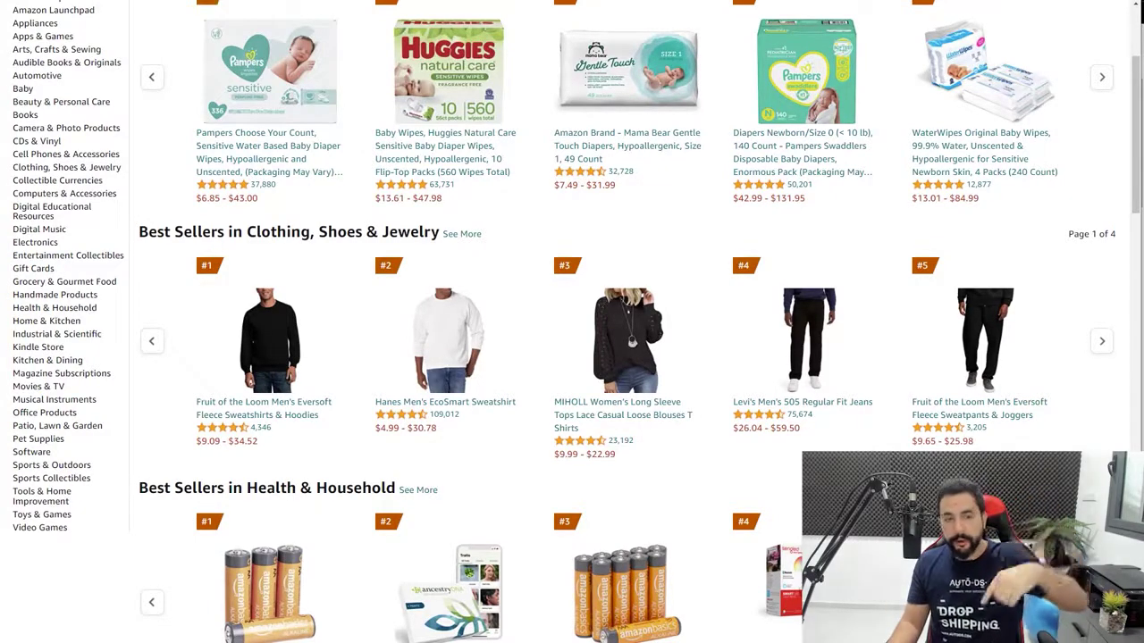
pyautogui.scroll(-1, 567, 206)
pyautogui.scroll(-1, 567, 206)
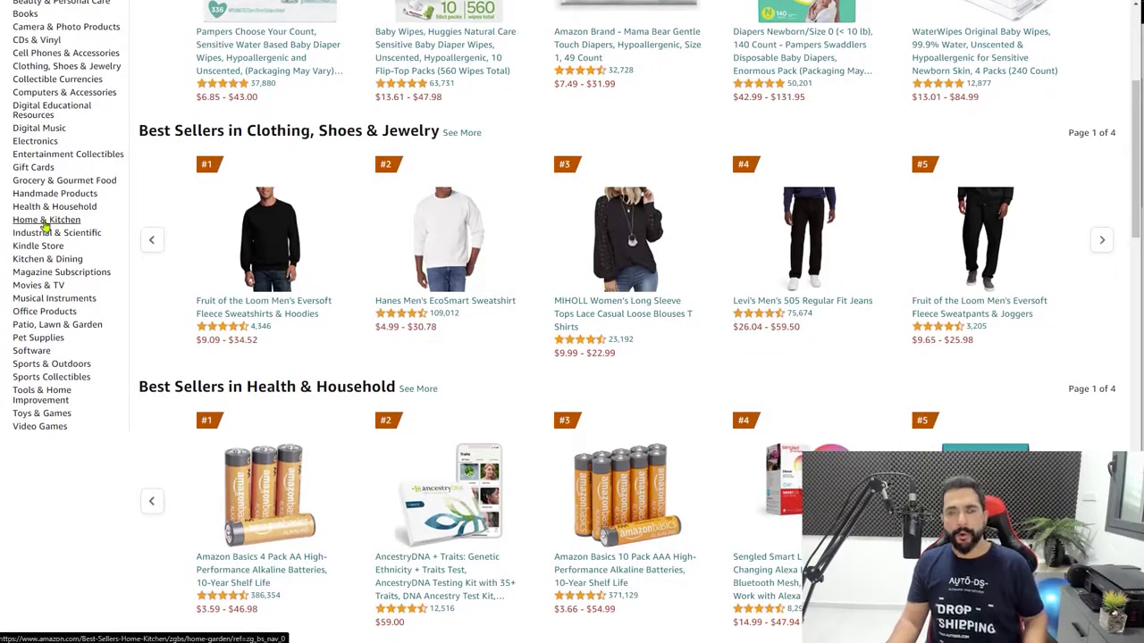
pyautogui.click(87, 221)
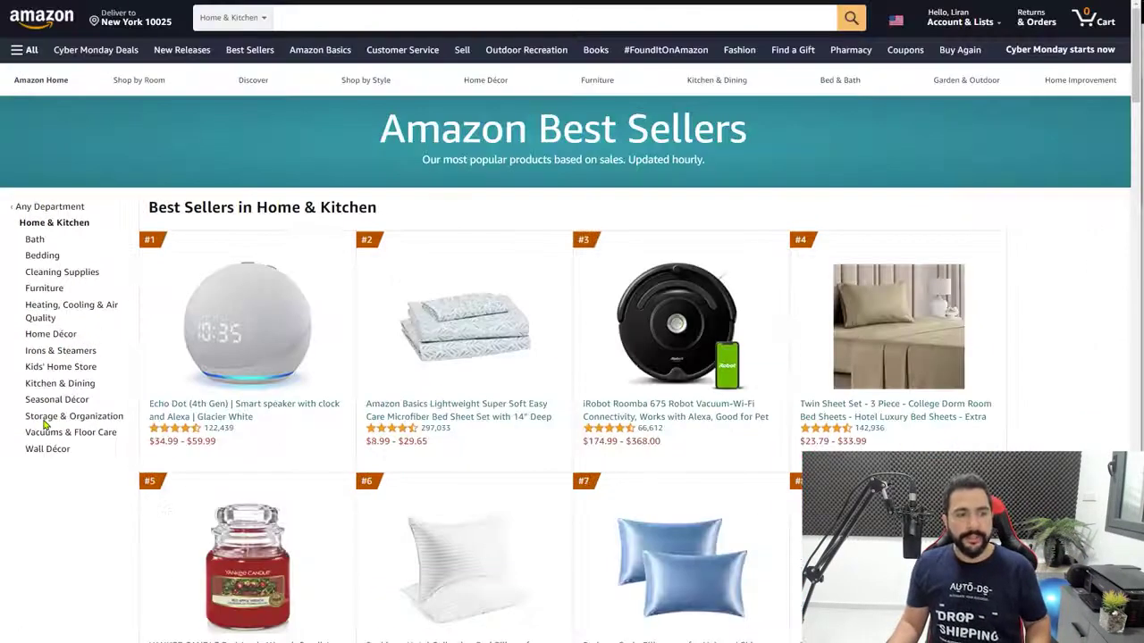
pyautogui.click(95, 418)
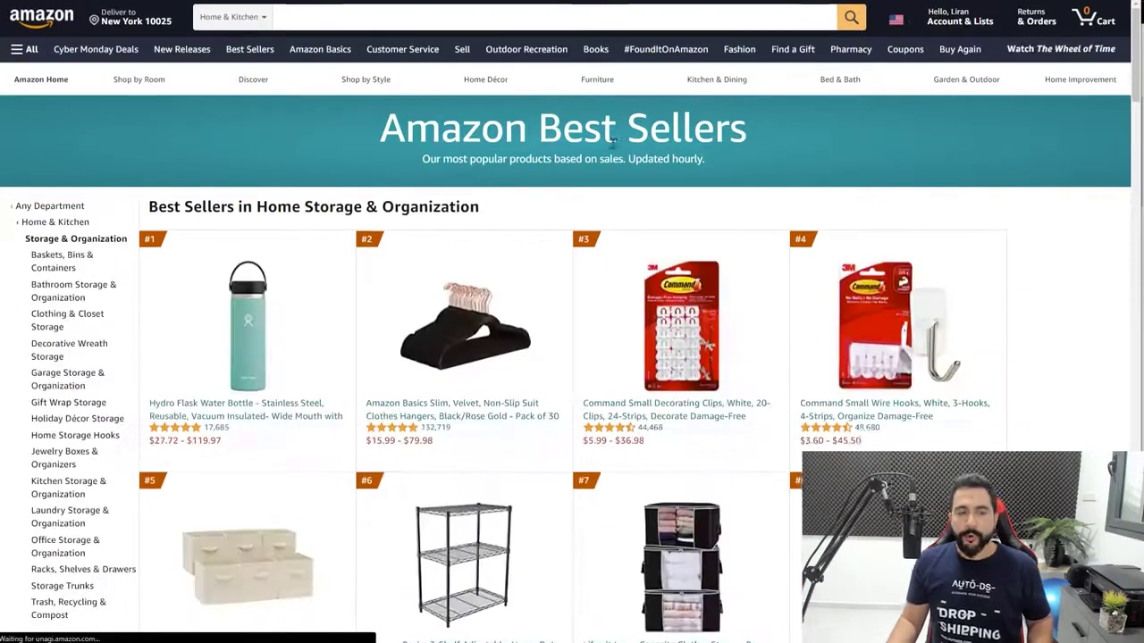
pyautogui.scroll(-2, 592, 145)
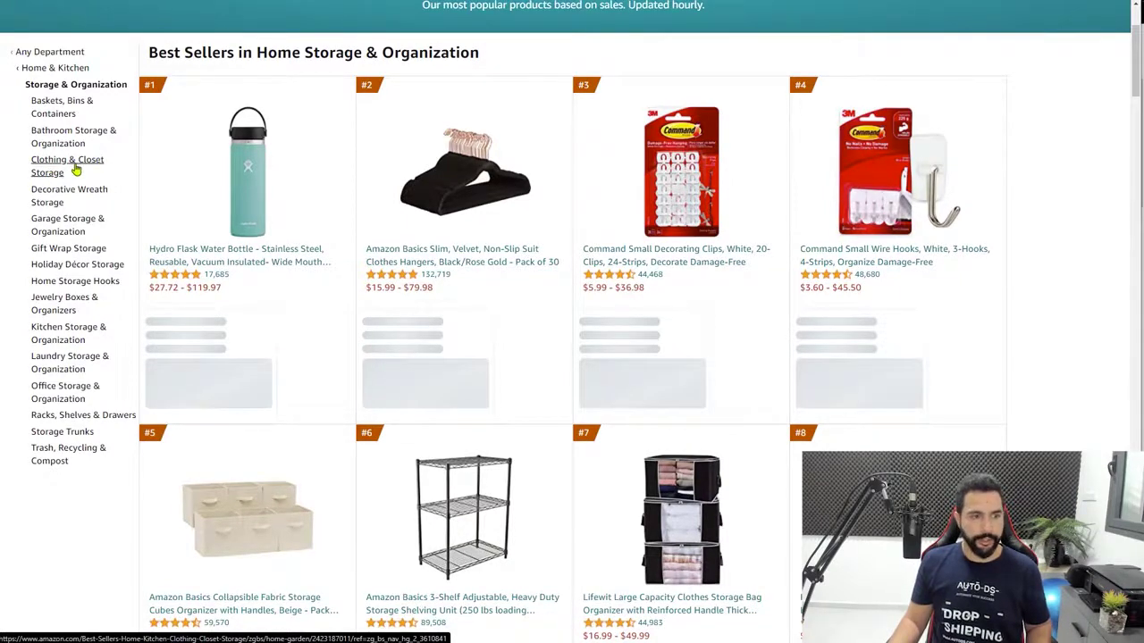
pyautogui.click(74, 170)
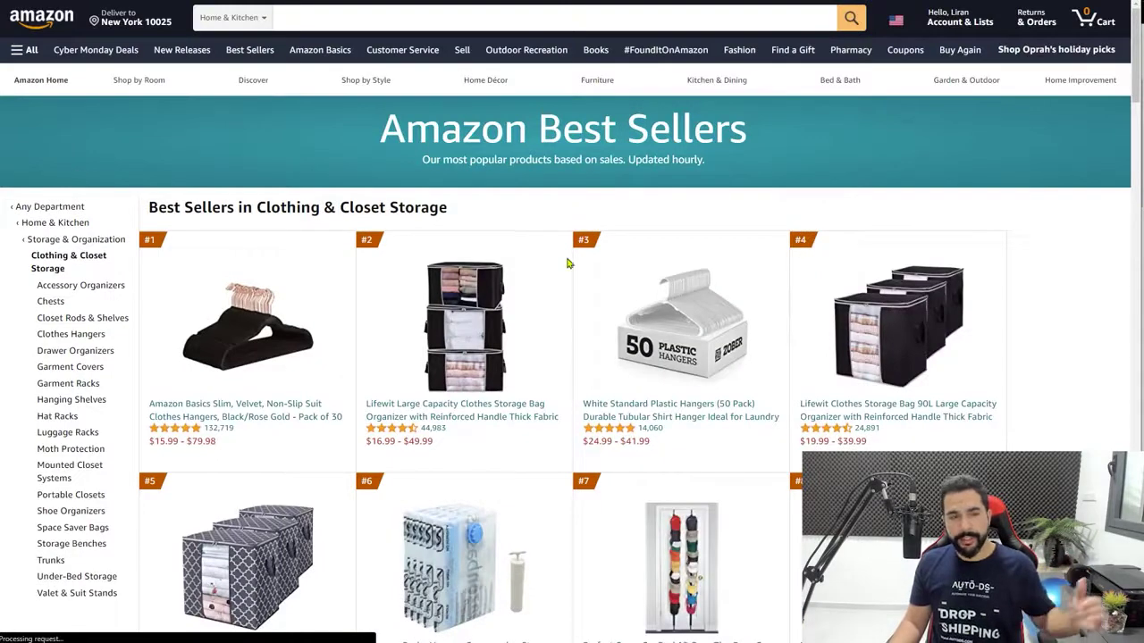
# Examine the Clothing & Closet Storage best sellers, including their prices, seller counts and monthly sales, for a product to research
pyautogui.scroll(-3, 807, 242)
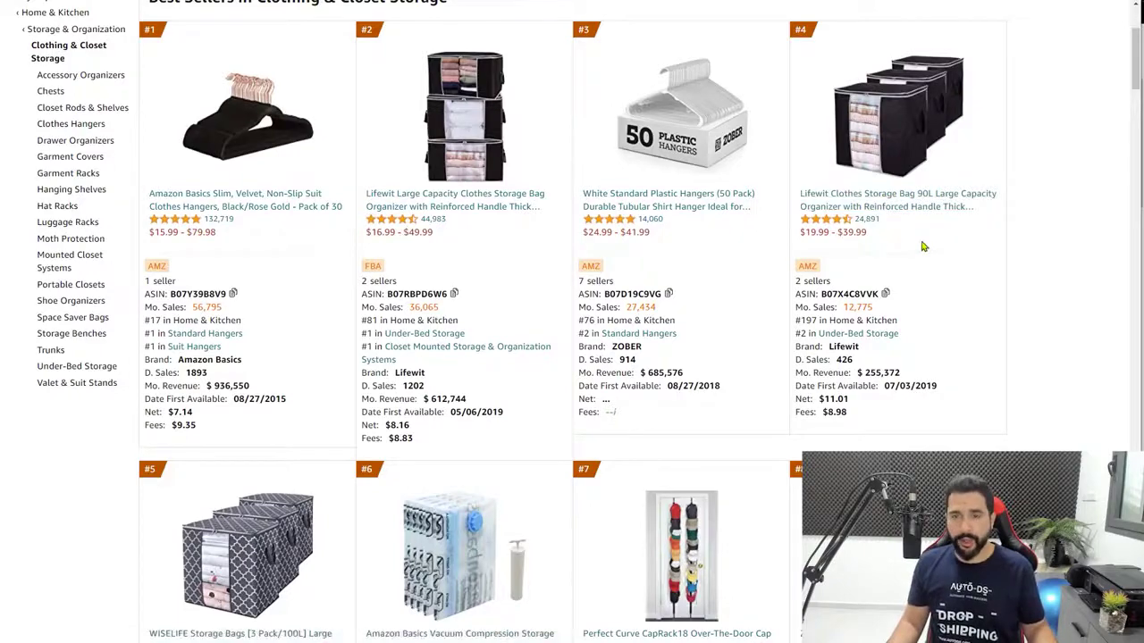
pyautogui.scroll(-2, 869, 254)
pyautogui.scroll(-7, 868, 254)
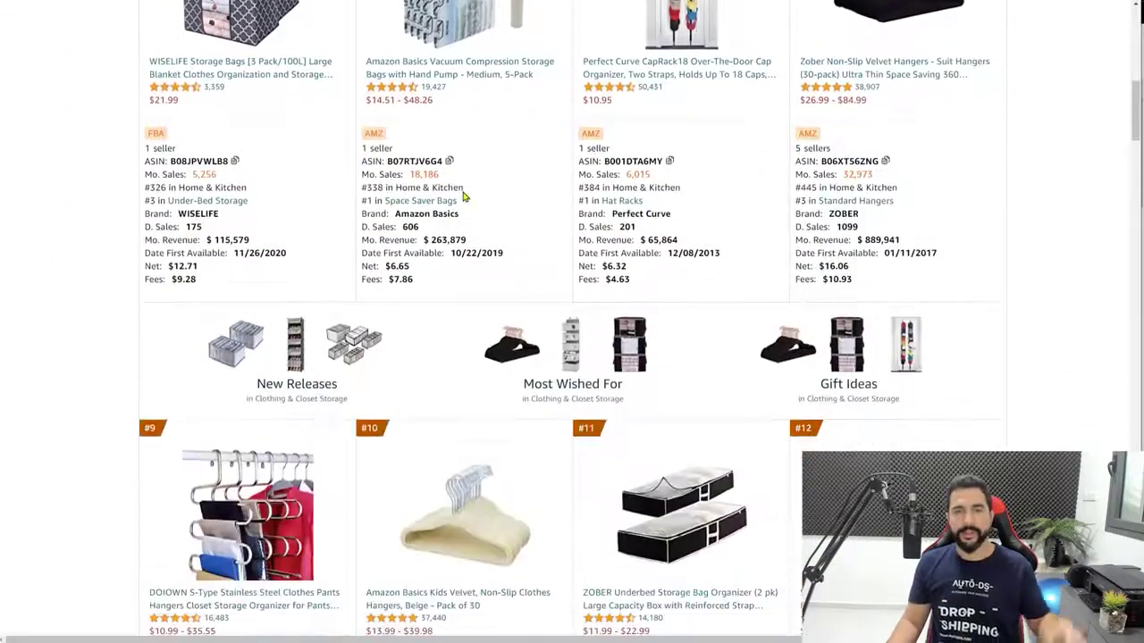
pyautogui.scroll(-1, 463, 196)
pyautogui.scroll(-2, 467, 200)
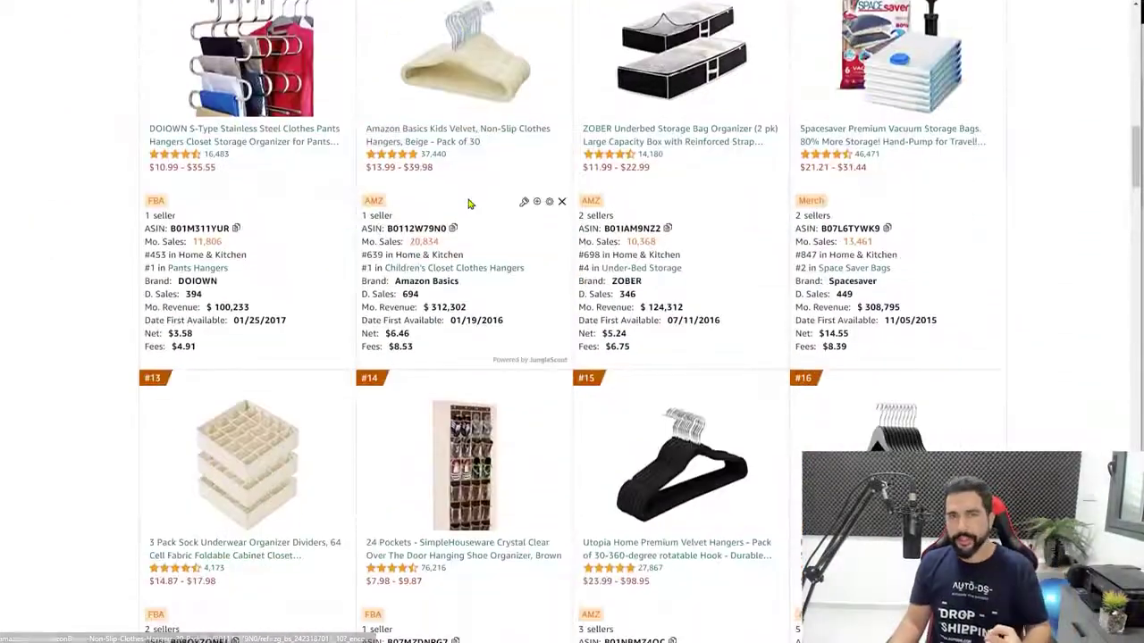
pyautogui.scroll(-2, 463, 219)
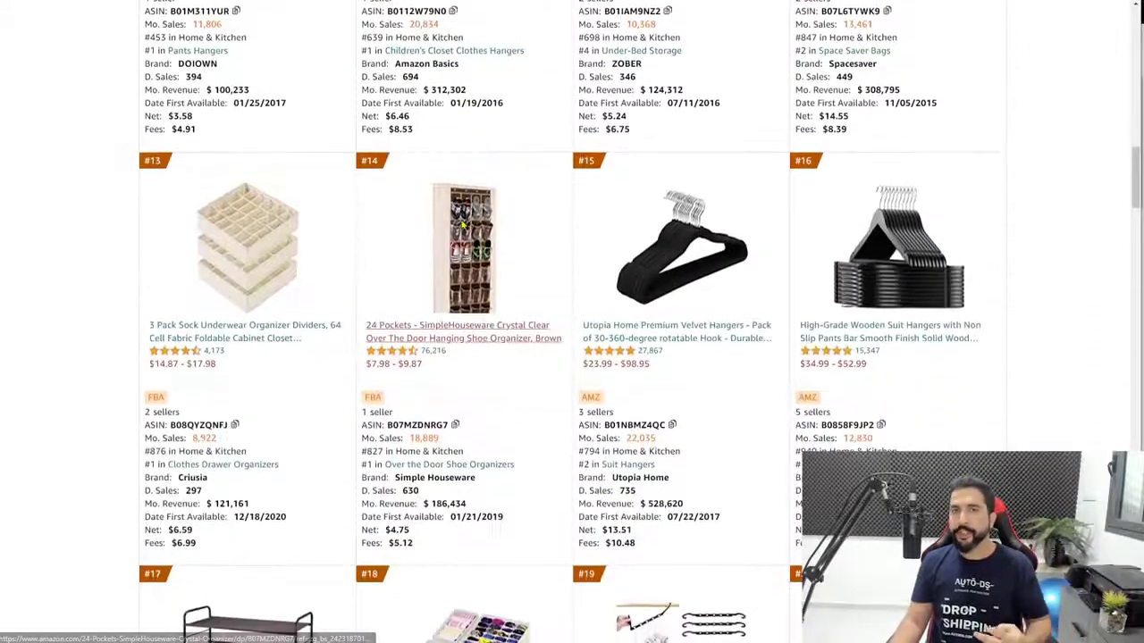
pyautogui.scroll(-2, 463, 225)
pyautogui.scroll(1, 385, 176)
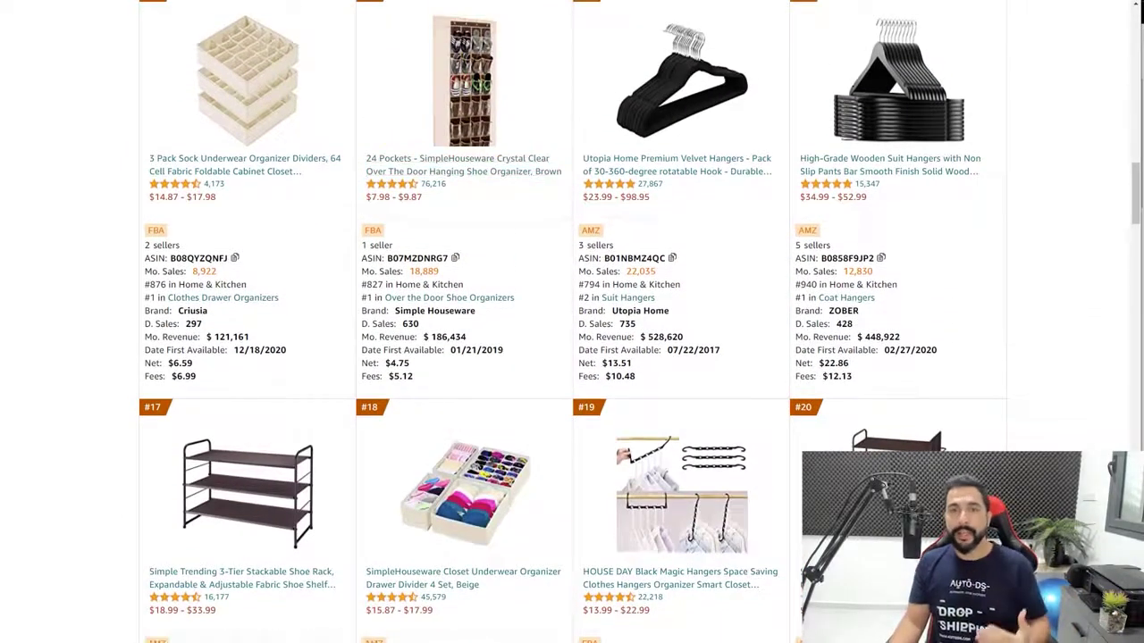
# Open the 3 Pack Sock Underwear Organizer Dividers product and copy its title from the beginning through "Cabinet Closet Organizers"
pyautogui.click(249, 97)
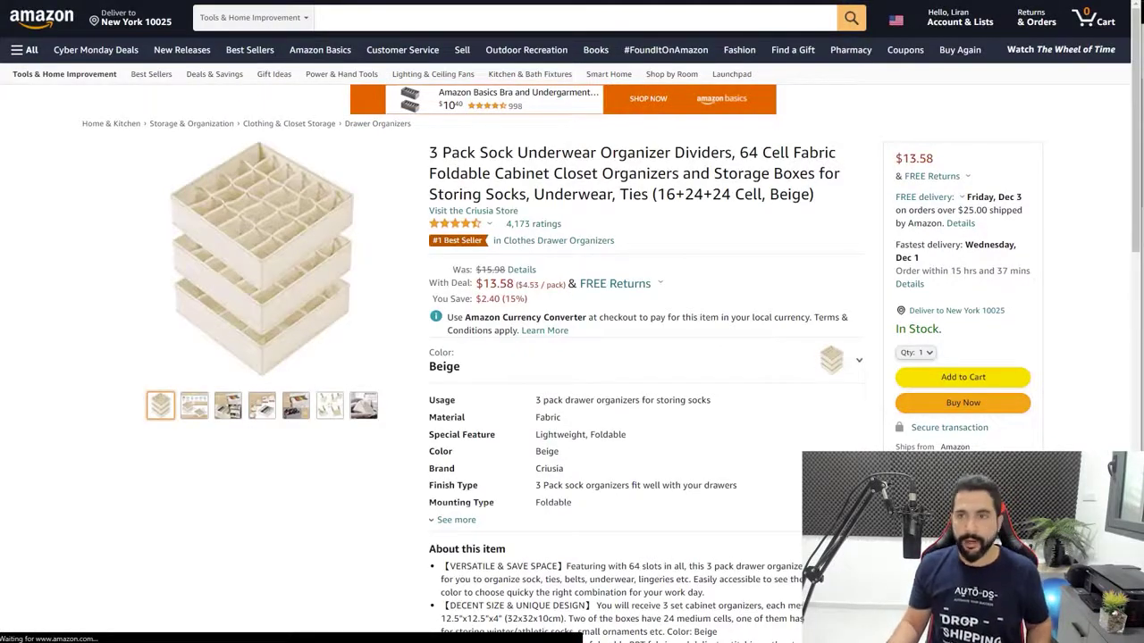
pyautogui.moveTo(430, 153); pyautogui.dragTo(513, 154)
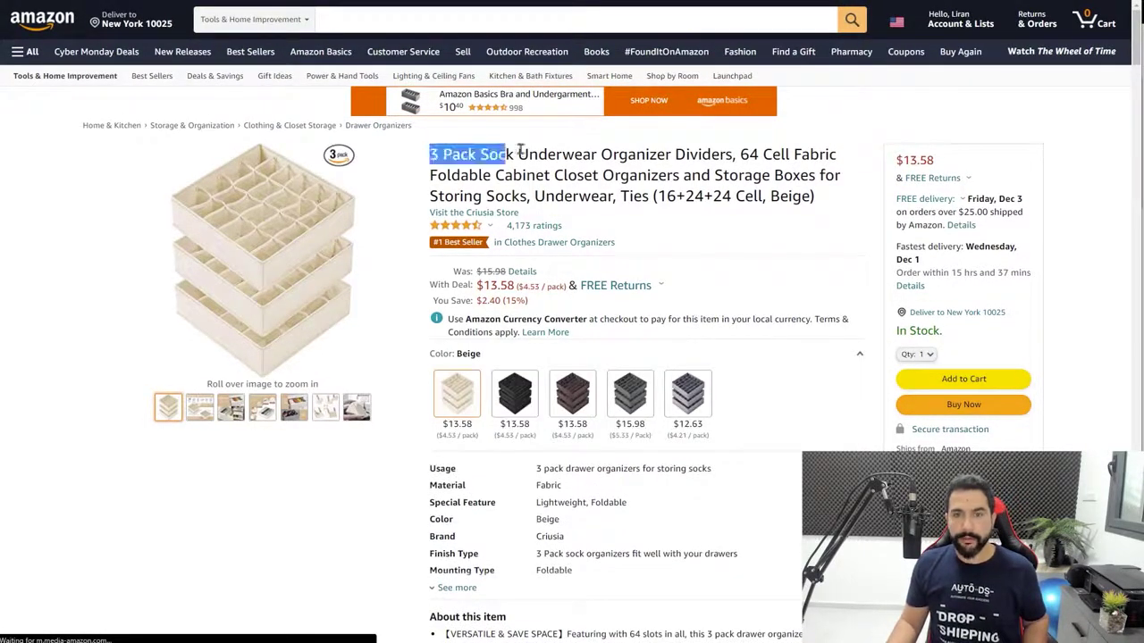
pyautogui.moveTo(648, 168); pyautogui.dragTo(671, 174)
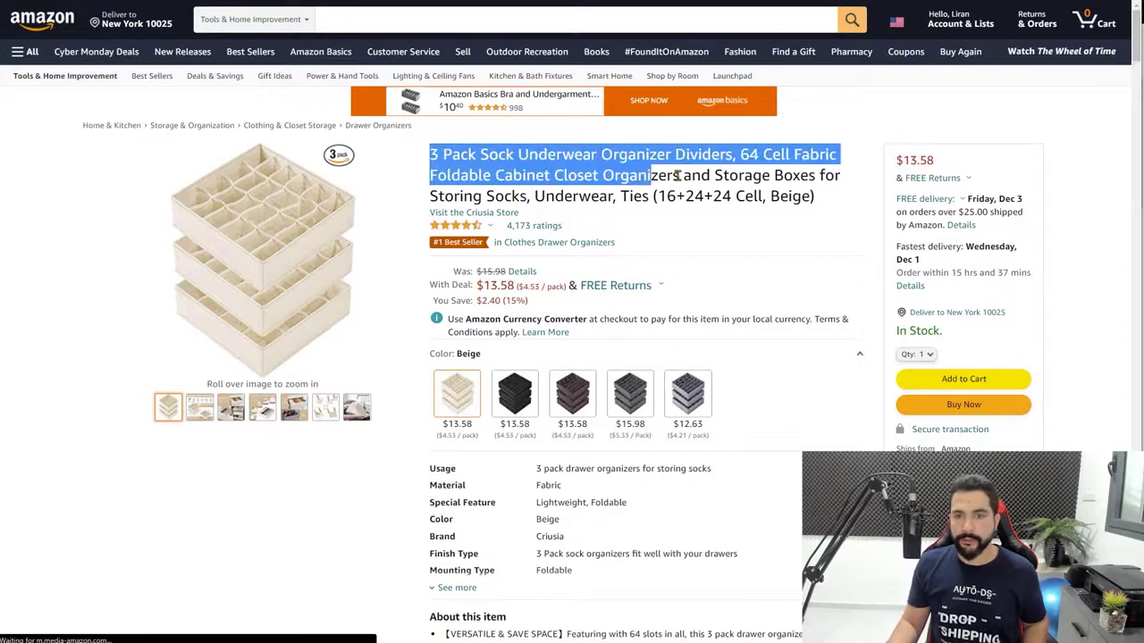
pyautogui.moveTo(677, 175); pyautogui.dragTo(681, 92)
pyautogui.rightClick(634, 92)
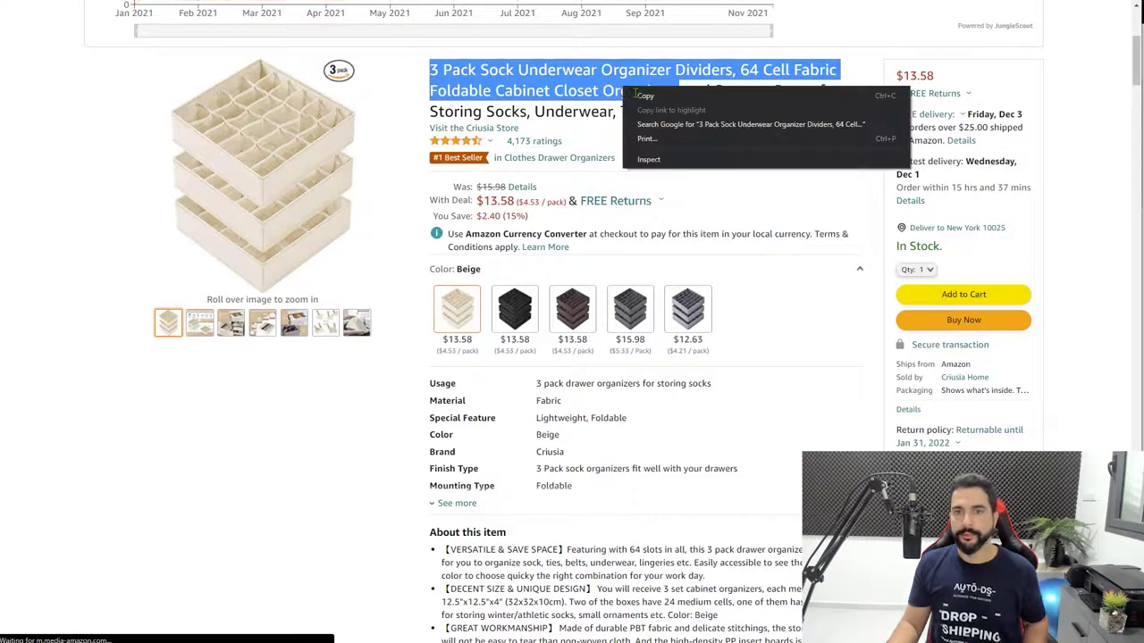
pyautogui.click(642, 96)
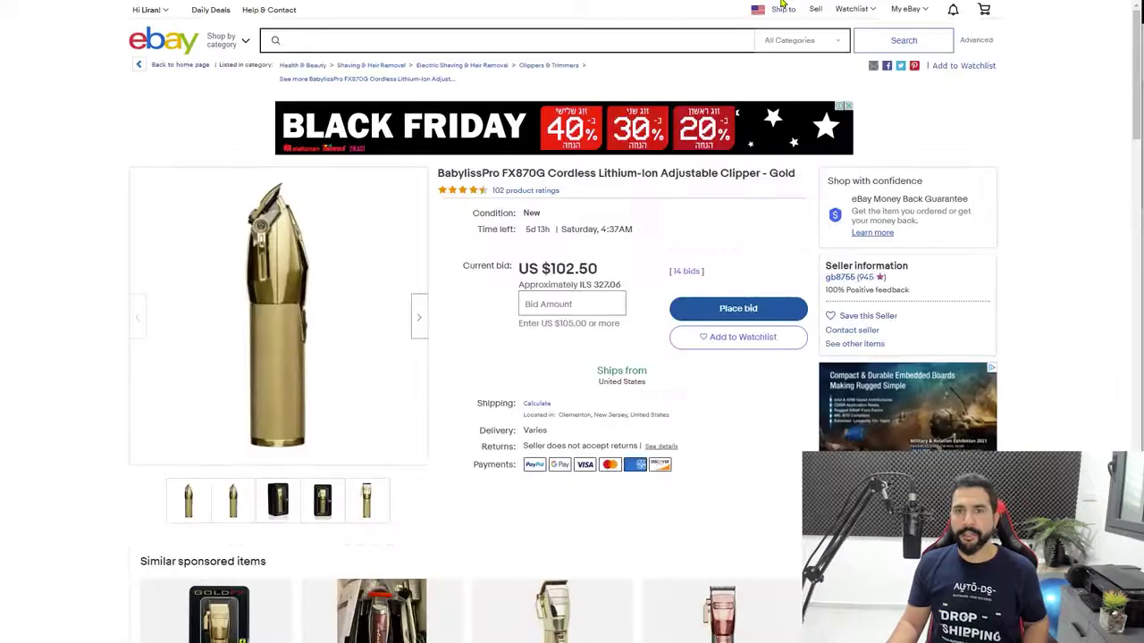
# Search eBay for the copied sock organizer title and compare the competing listings' prices and sellers
pyautogui.hotkey('ctrl', 'v')
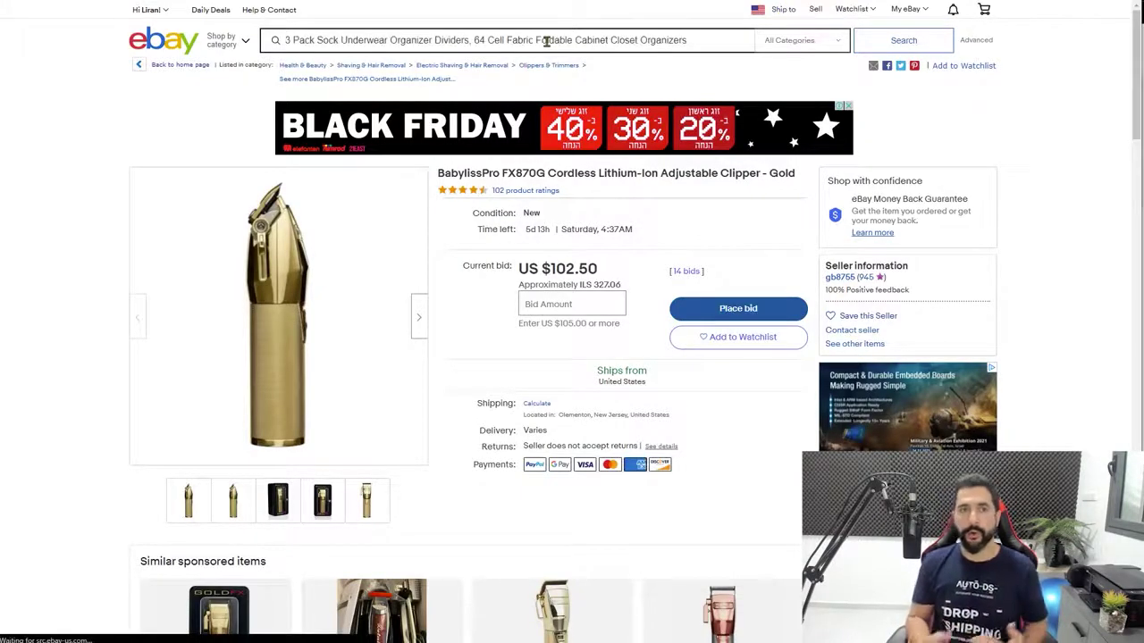
pyautogui.press('Return')
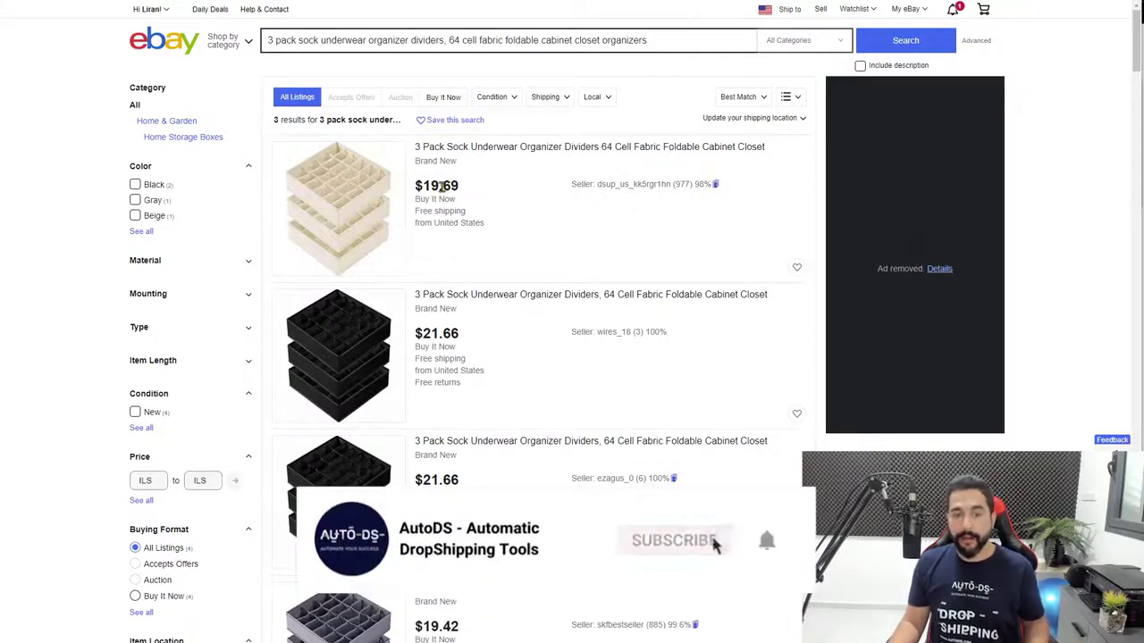
pyautogui.scroll(-2, 442, 188)
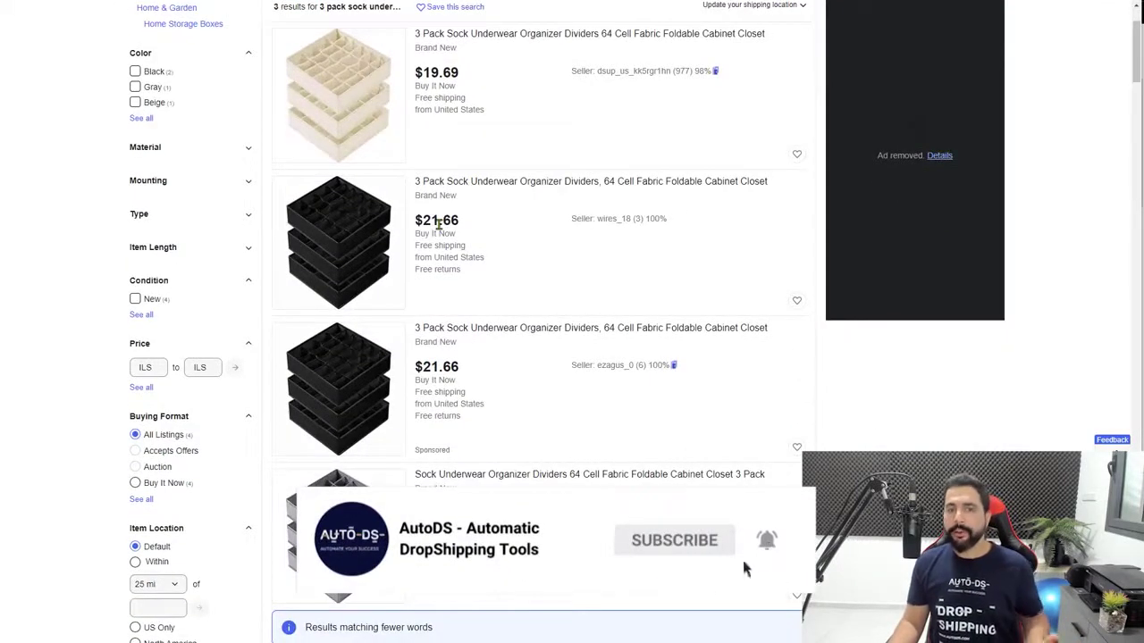
pyautogui.scroll(2, 468, 222)
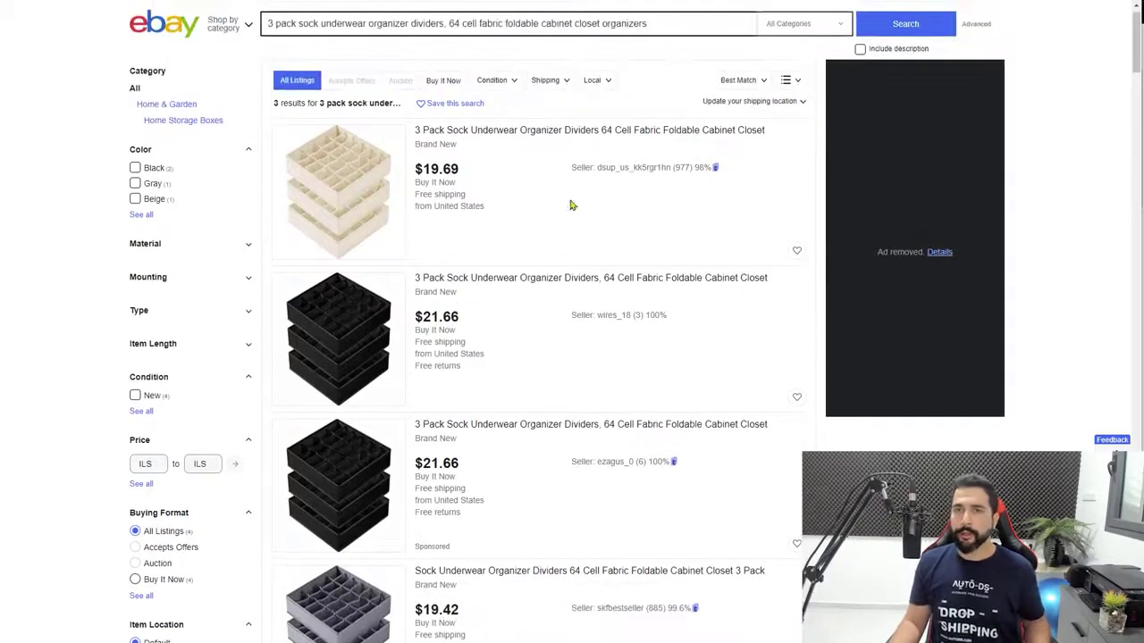
pyautogui.scroll(-1, 615, 281)
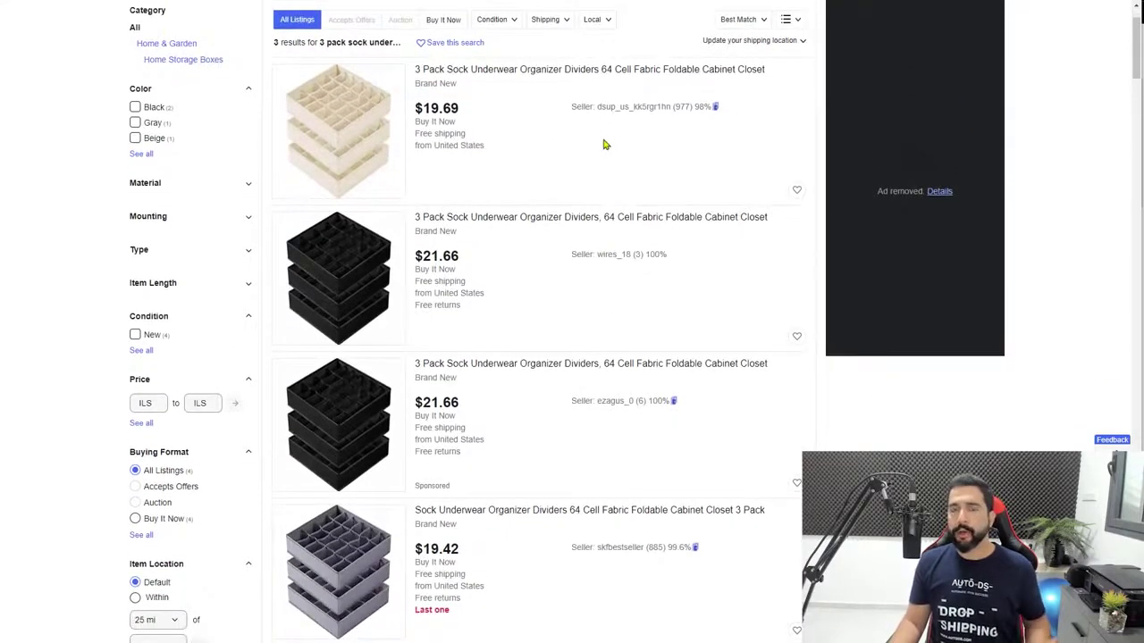
pyautogui.scroll(1, 604, 154)
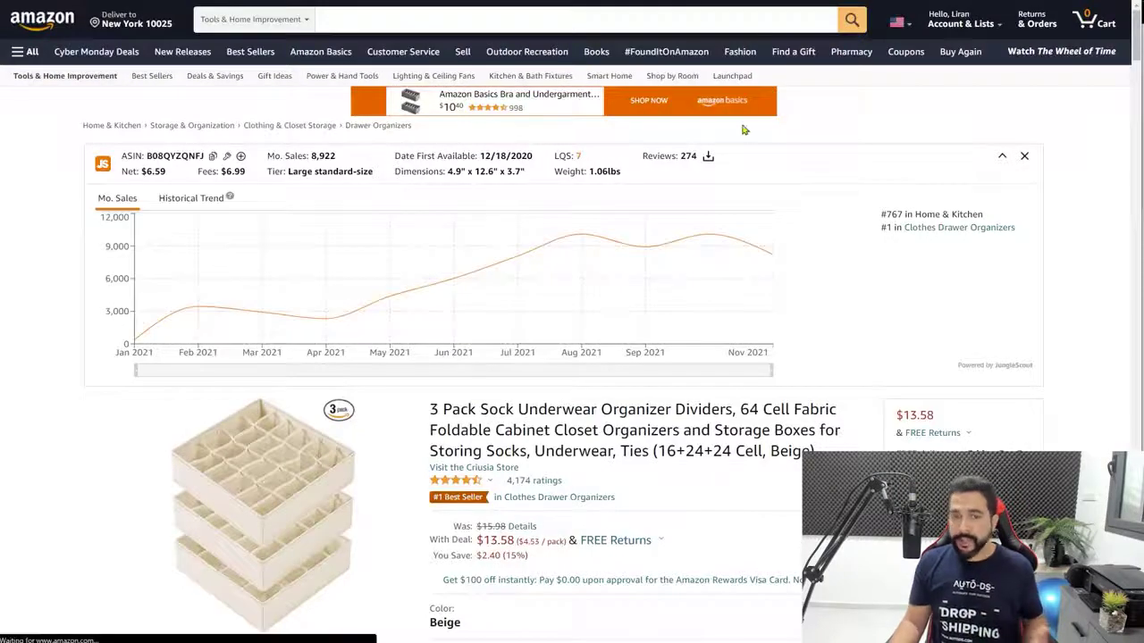
# Review the sock organizer's sales trend, price and delivery details on its Amazon product page
pyautogui.scroll(-2, 760, 153)
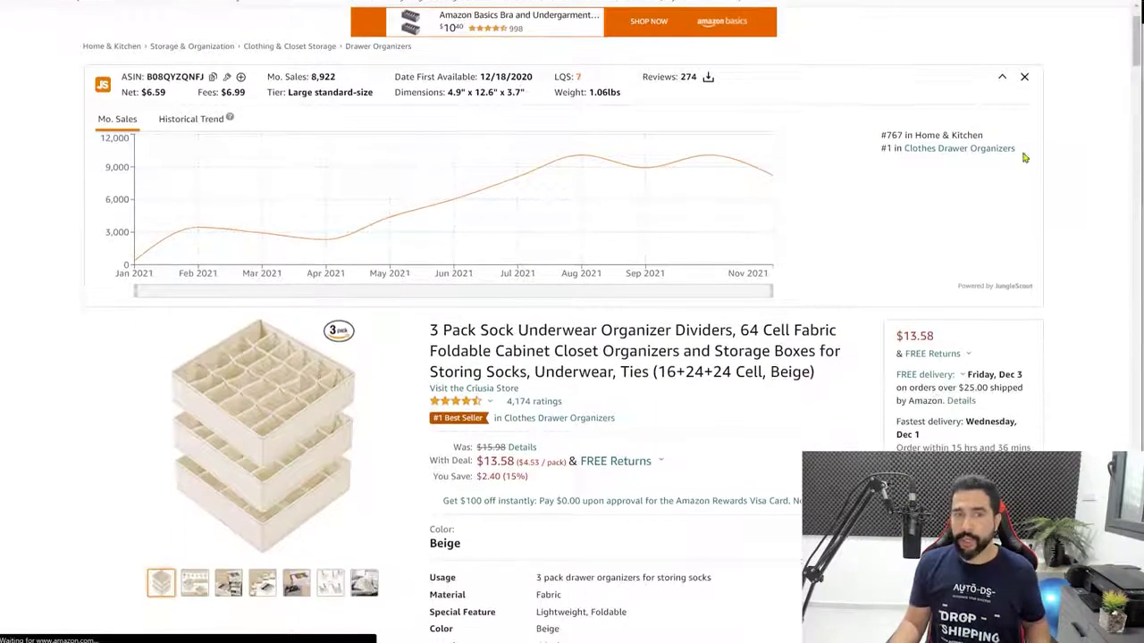
pyautogui.scroll(-3, 995, 141)
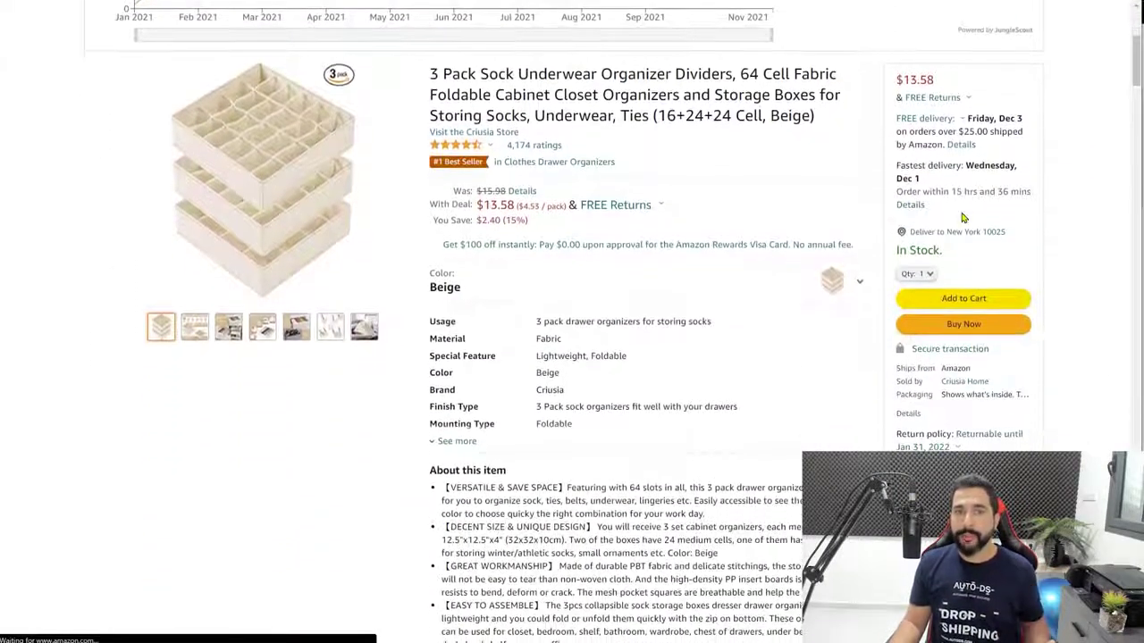
# Compare the prices and sellers of the active eBay sock organizer listings with the Amazon offer
pyautogui.scroll(-1, 929, 210)
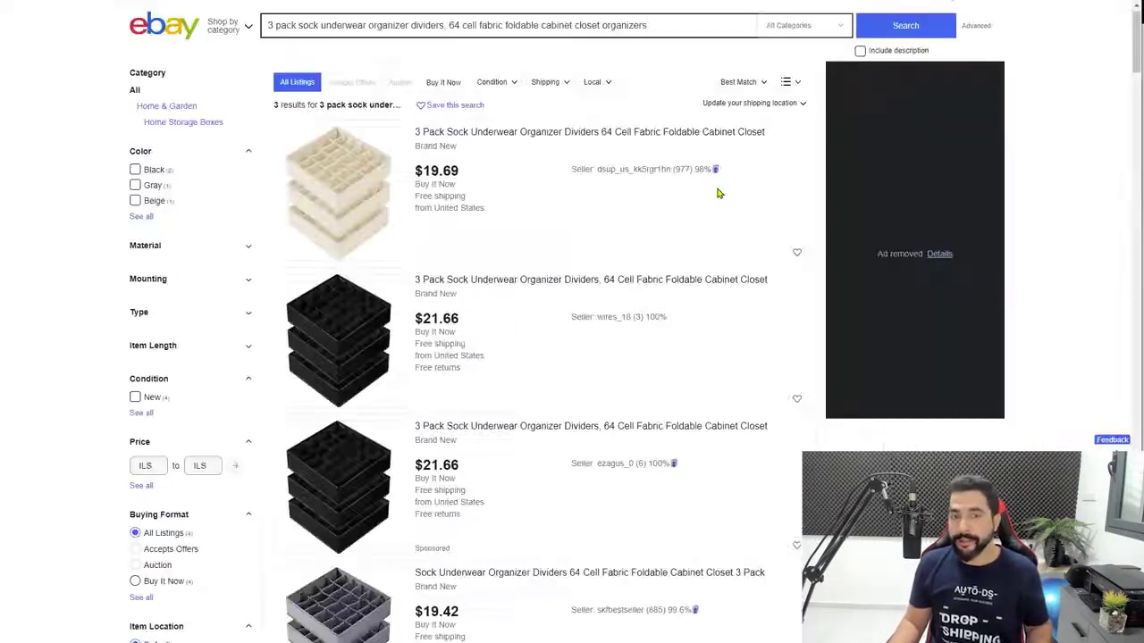
pyautogui.scroll(-3, 717, 191)
pyautogui.scroll(-7, 439, 248)
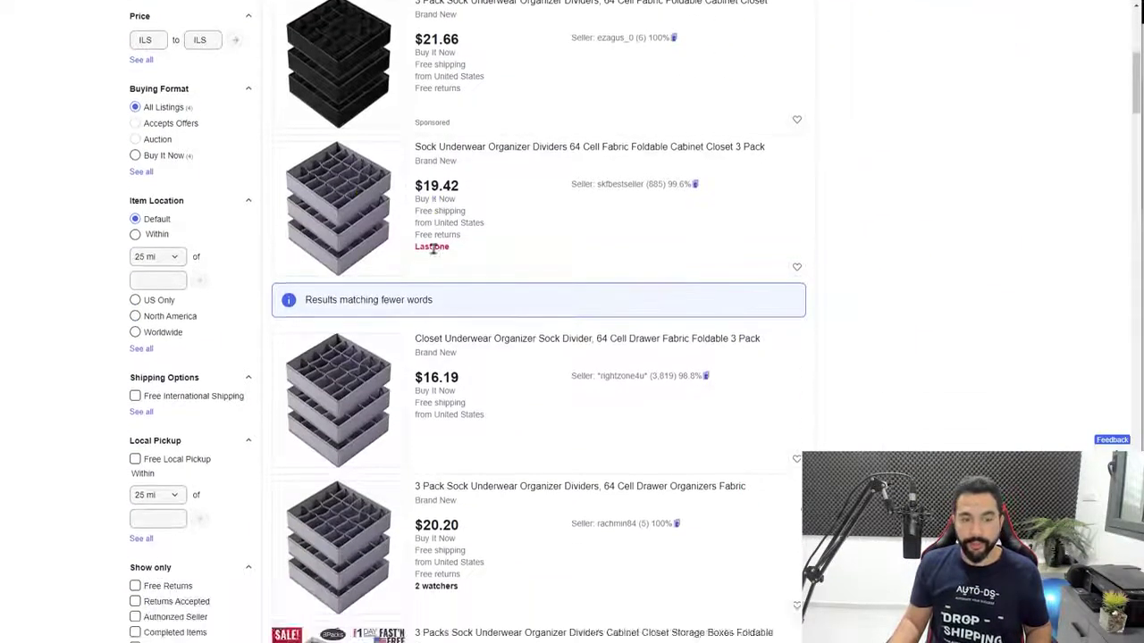
pyautogui.scroll(-7, 445, 226)
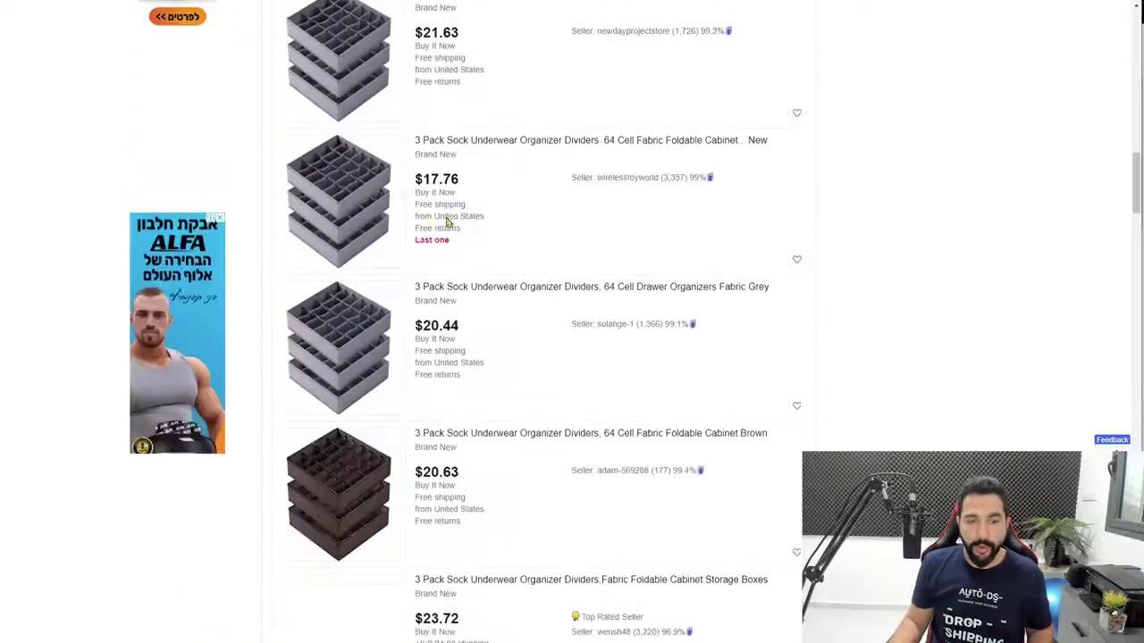
pyautogui.scroll(8, 447, 231)
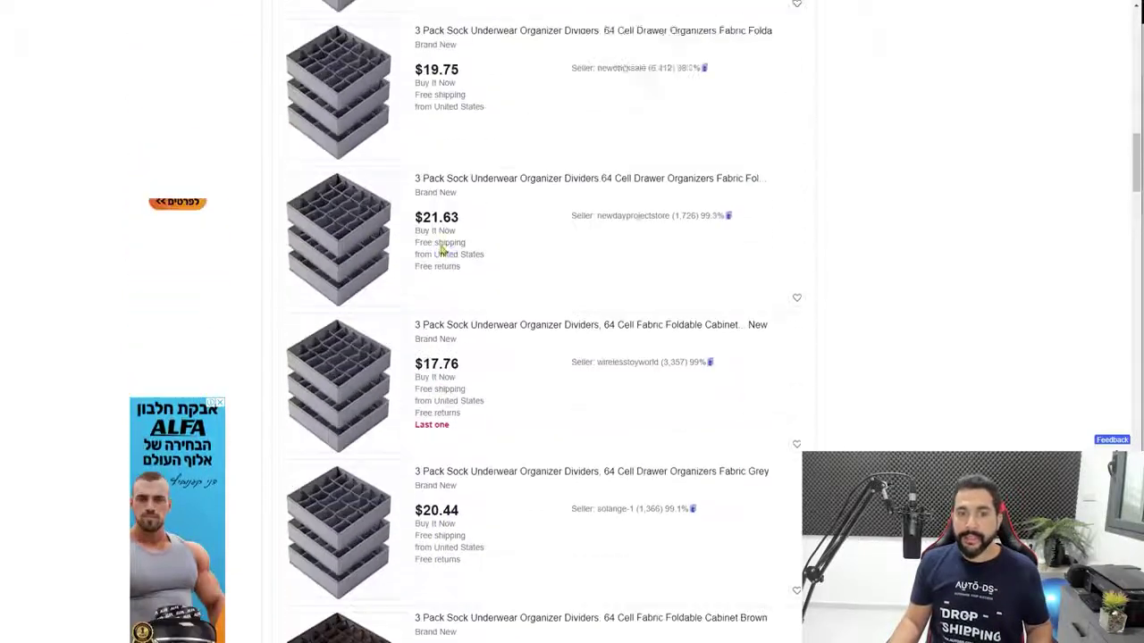
pyautogui.scroll(8, 430, 284)
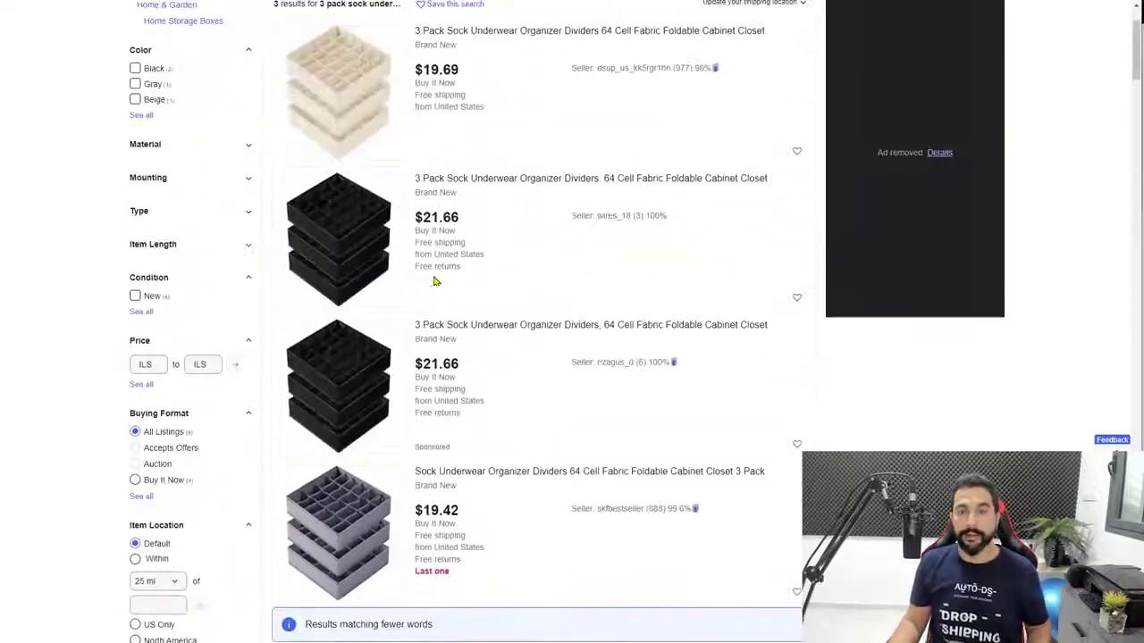
# Restrict the eBay results to sold items and check the sale dates and prices of the sold sock organizers
pyautogui.scroll(-6, 426, 288)
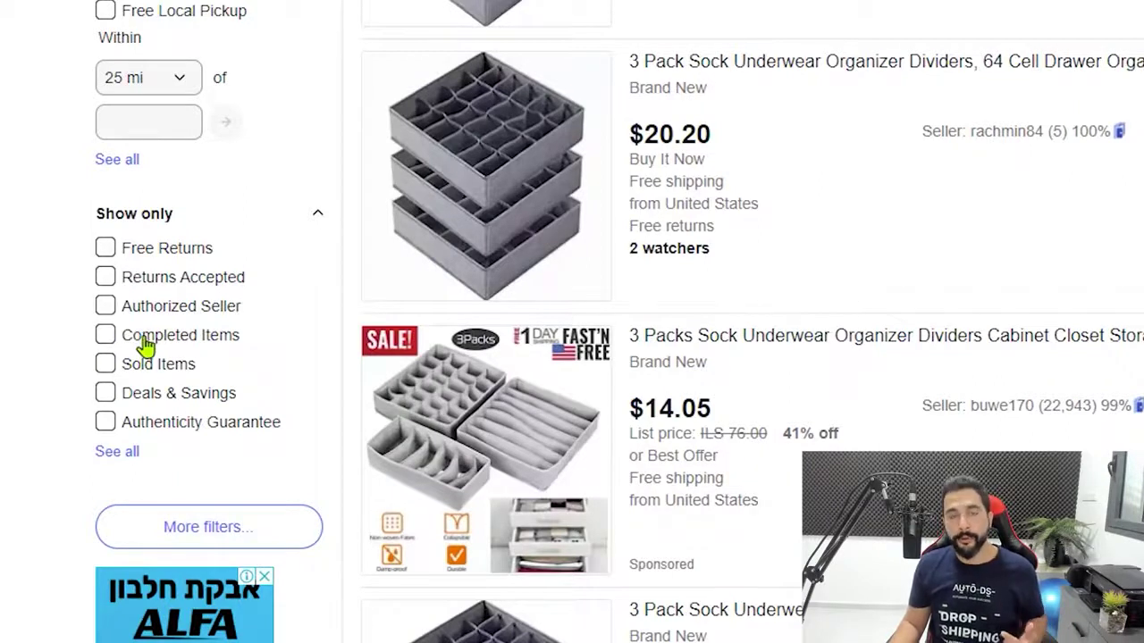
pyautogui.click(109, 368)
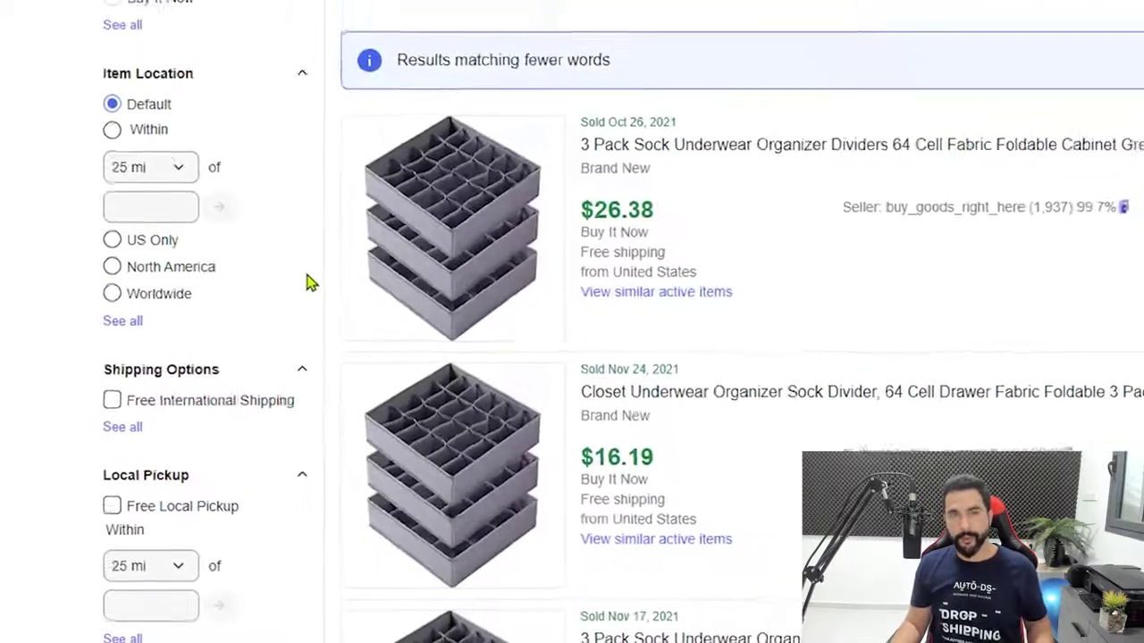
pyautogui.scroll(-5, 150, 340)
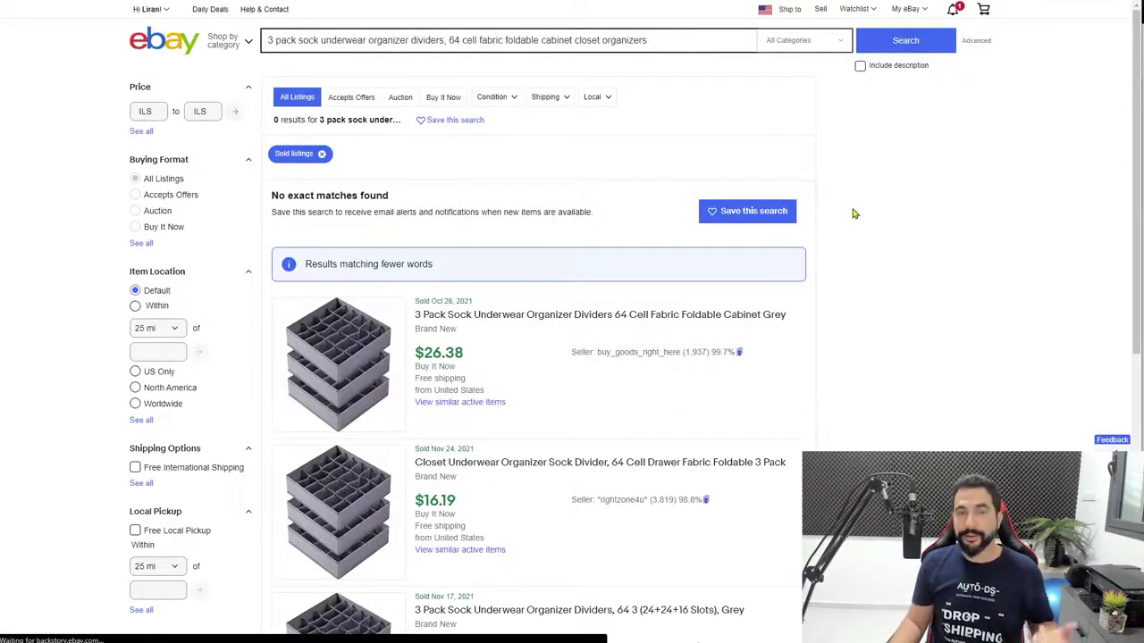
pyautogui.scroll(-2, 854, 213)
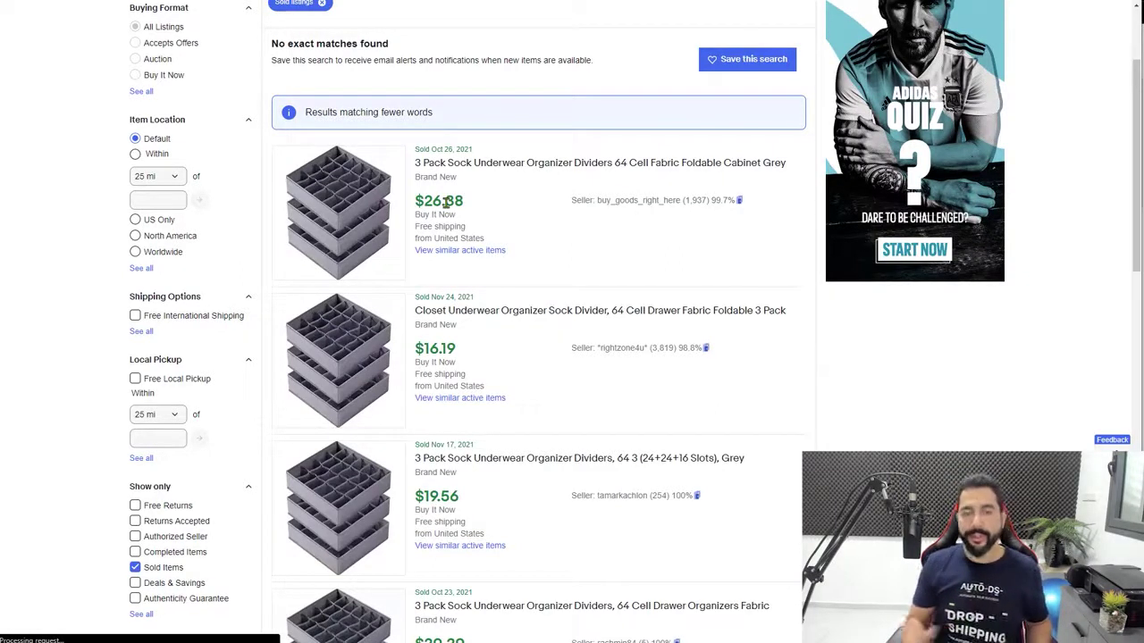
pyautogui.scroll(-1, 445, 202)
pyautogui.scroll(1, 447, 198)
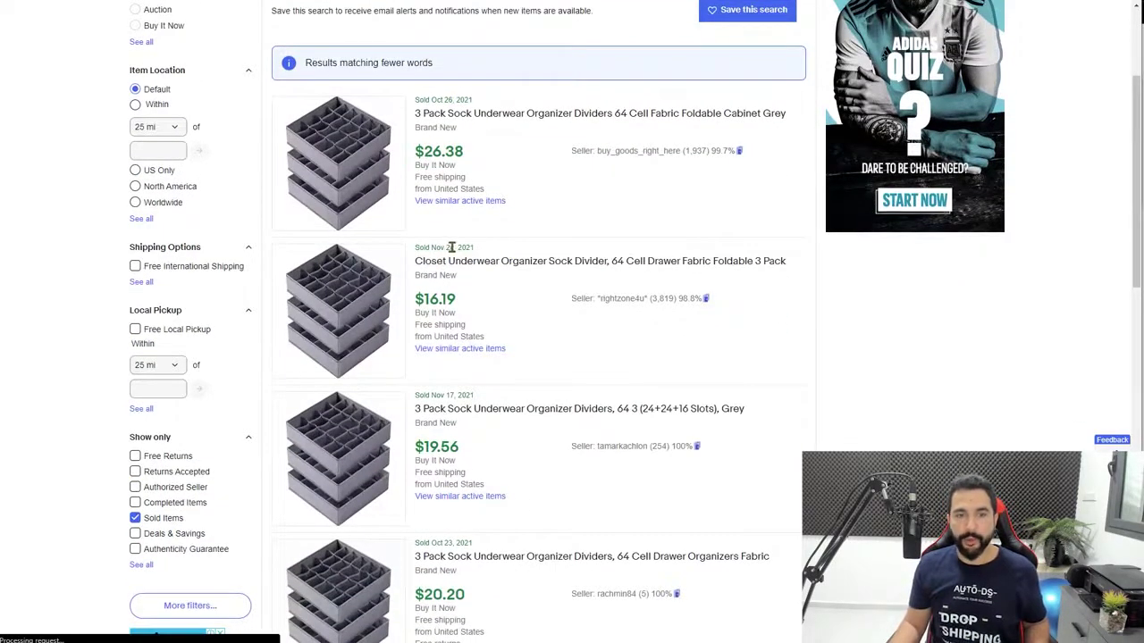
pyautogui.scroll(-2, 446, 247)
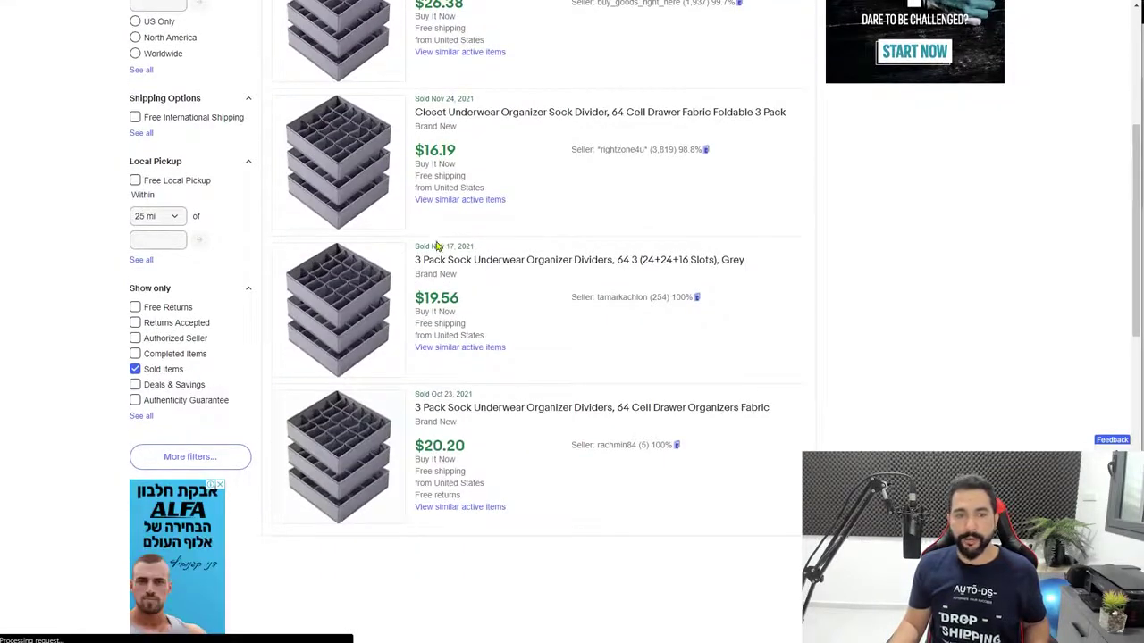
pyautogui.scroll(-1, 447, 259)
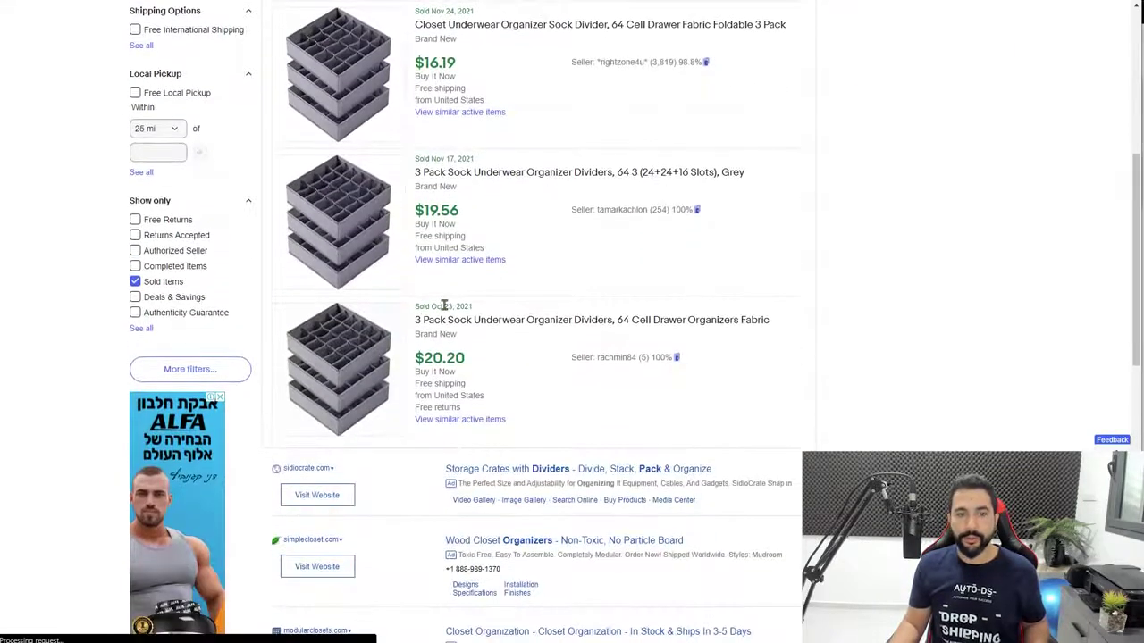
pyautogui.scroll(2, 570, 324)
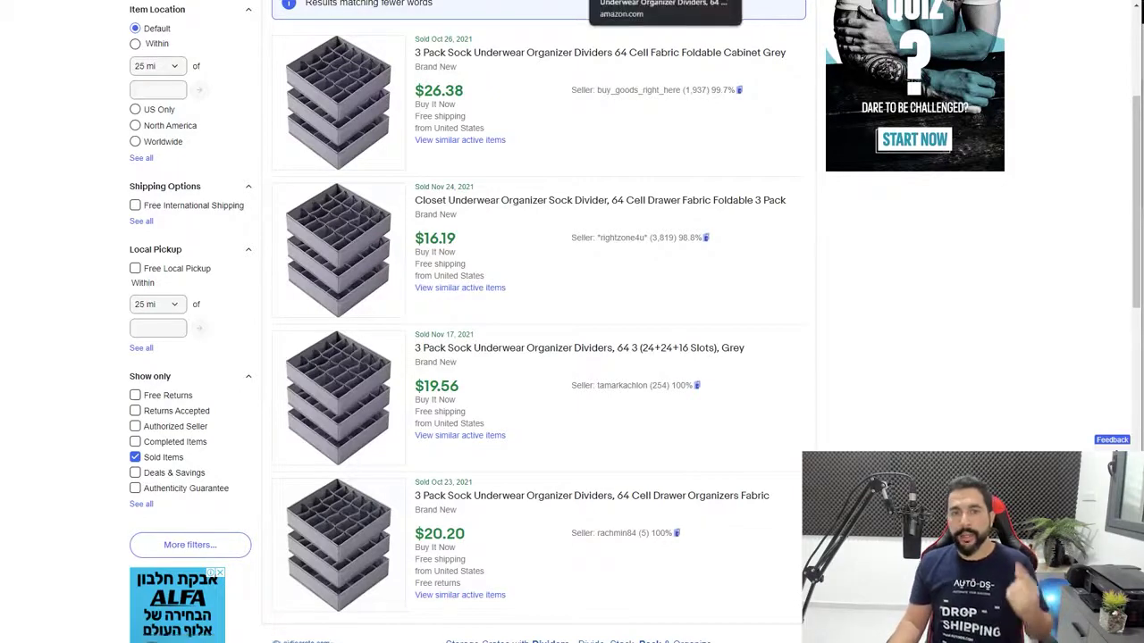
# Return to the sock organizer's Amazon product page and copy its full web address
pyautogui.click(665, 1)
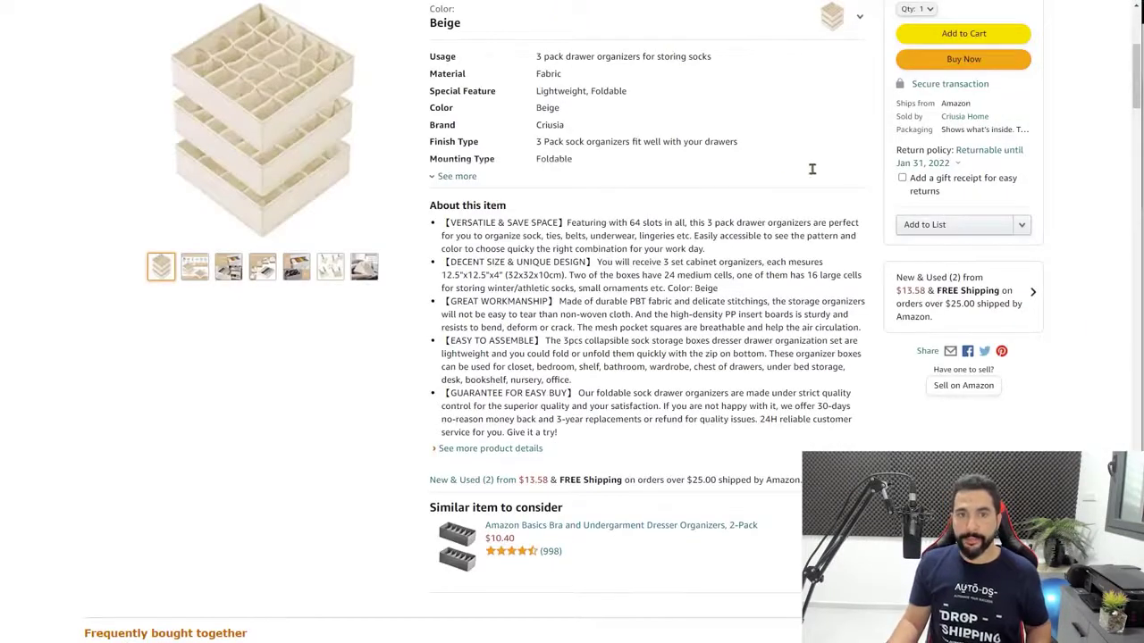
pyautogui.scroll(4, 823, 178)
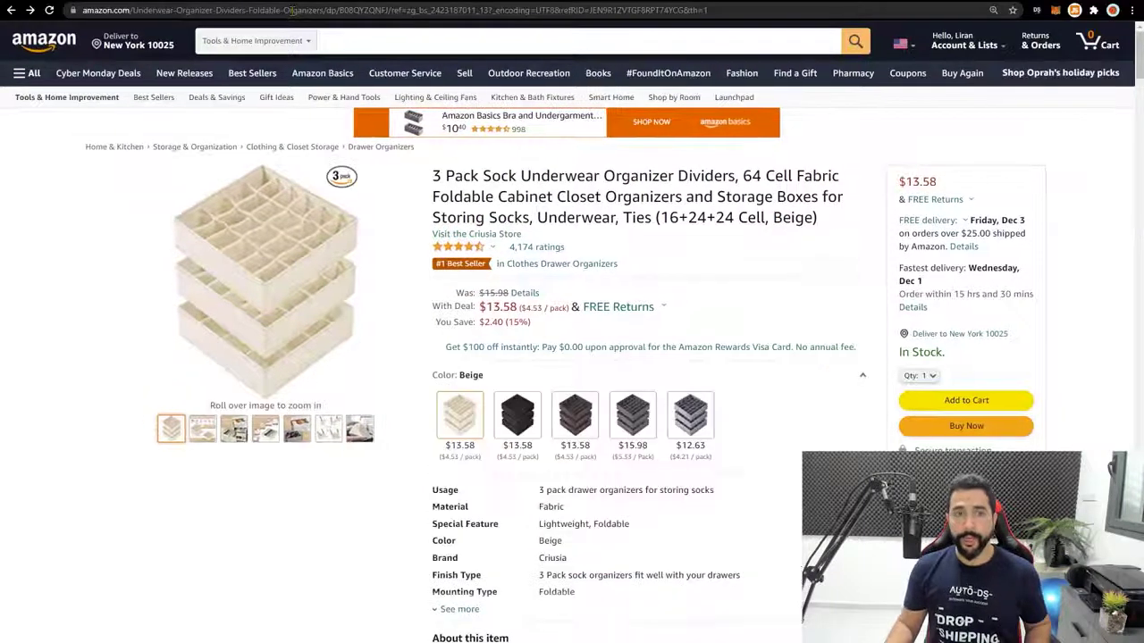
pyautogui.click(291, 2)
pyautogui.rightClick(292, 2)
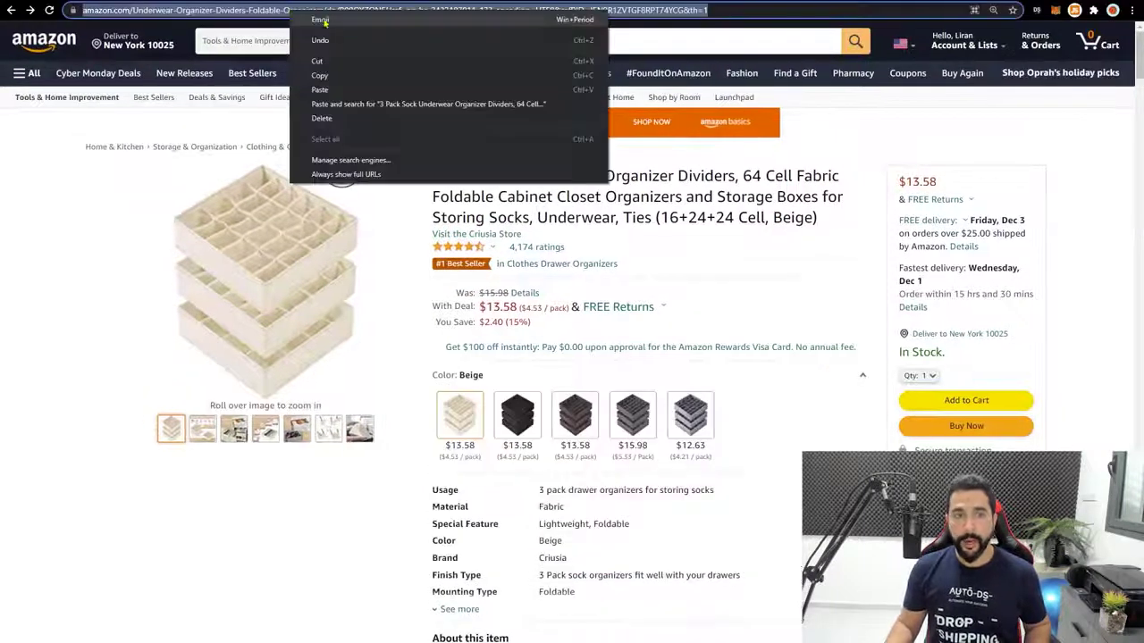
pyautogui.click(320, 77)
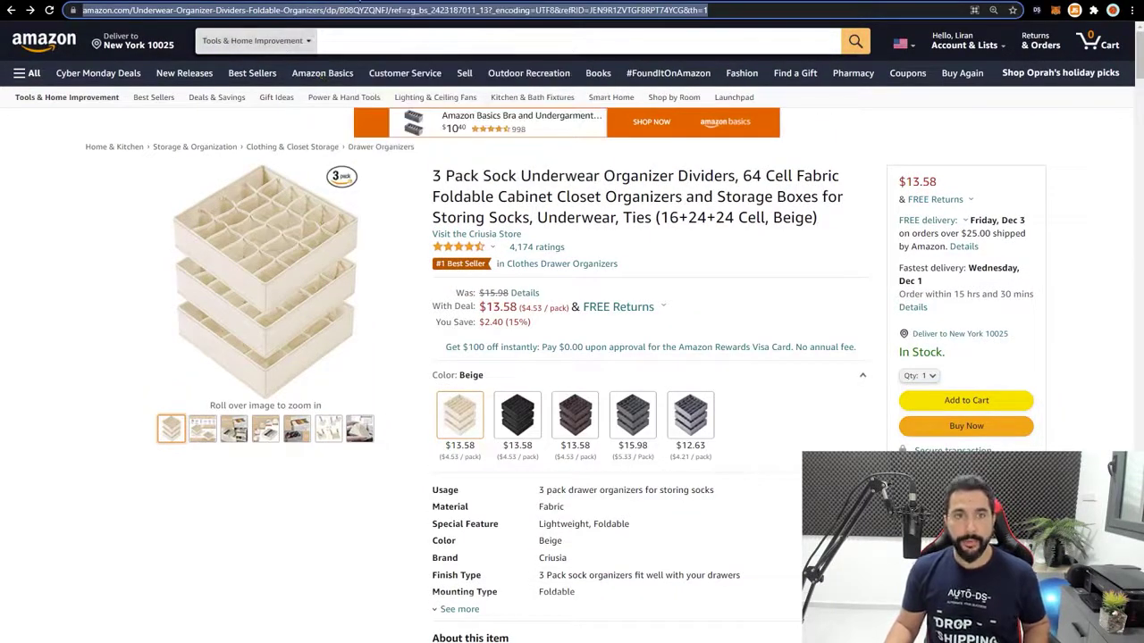
# Switch to AutoDS and add a single product to the eBay store from the copied Amazon URL, using Edit Now(Quick)
pyautogui.click(279, 2)
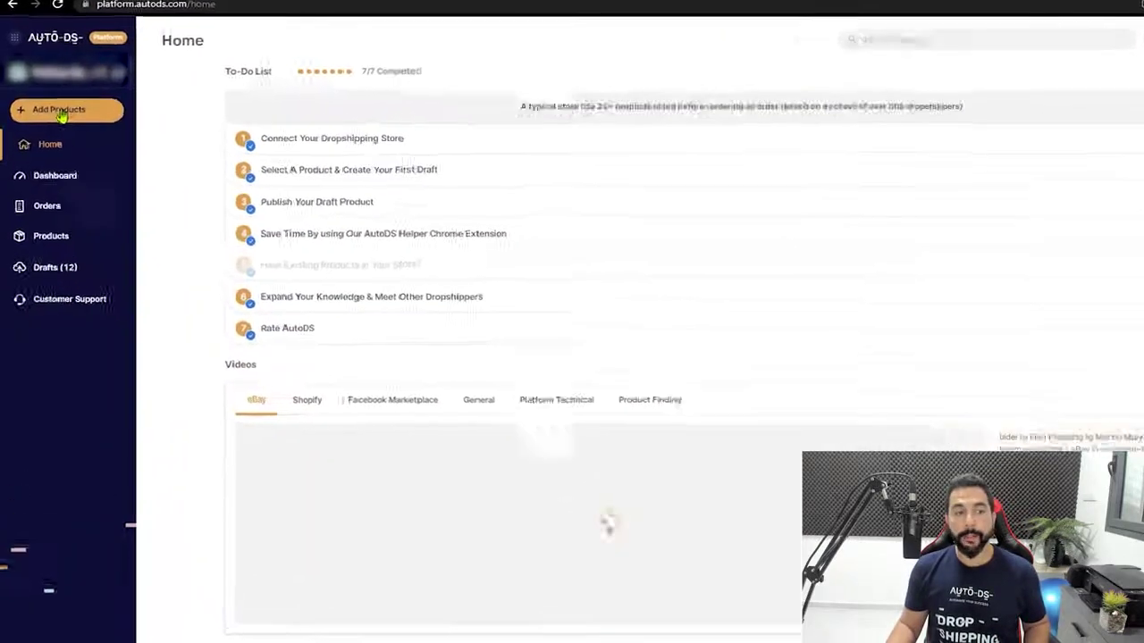
pyautogui.click(70, 110)
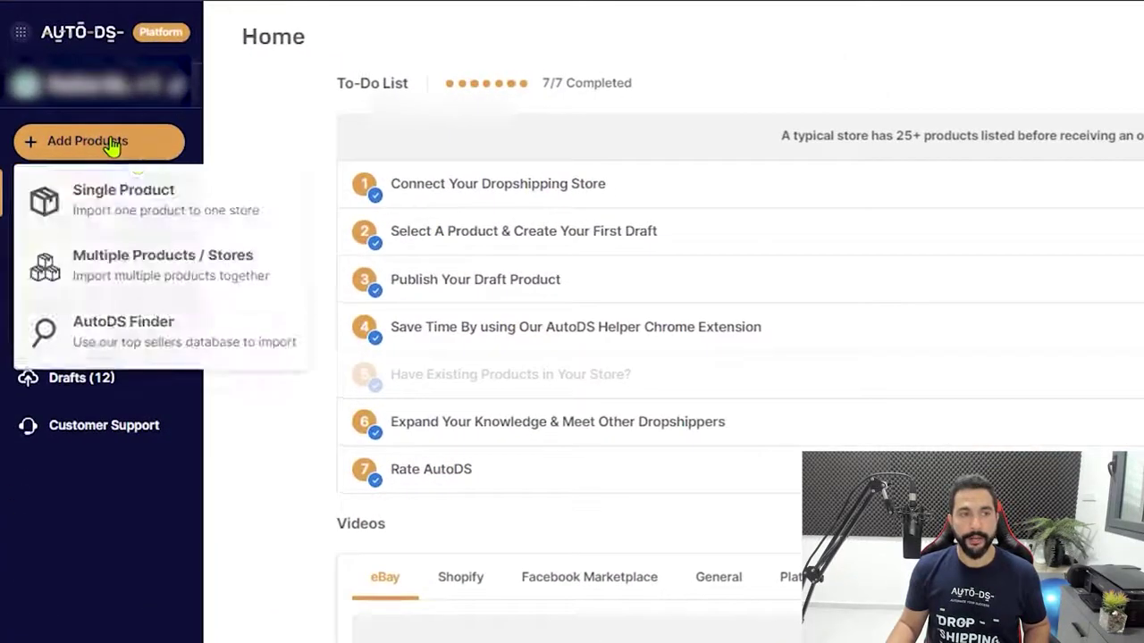
pyautogui.click(124, 196)
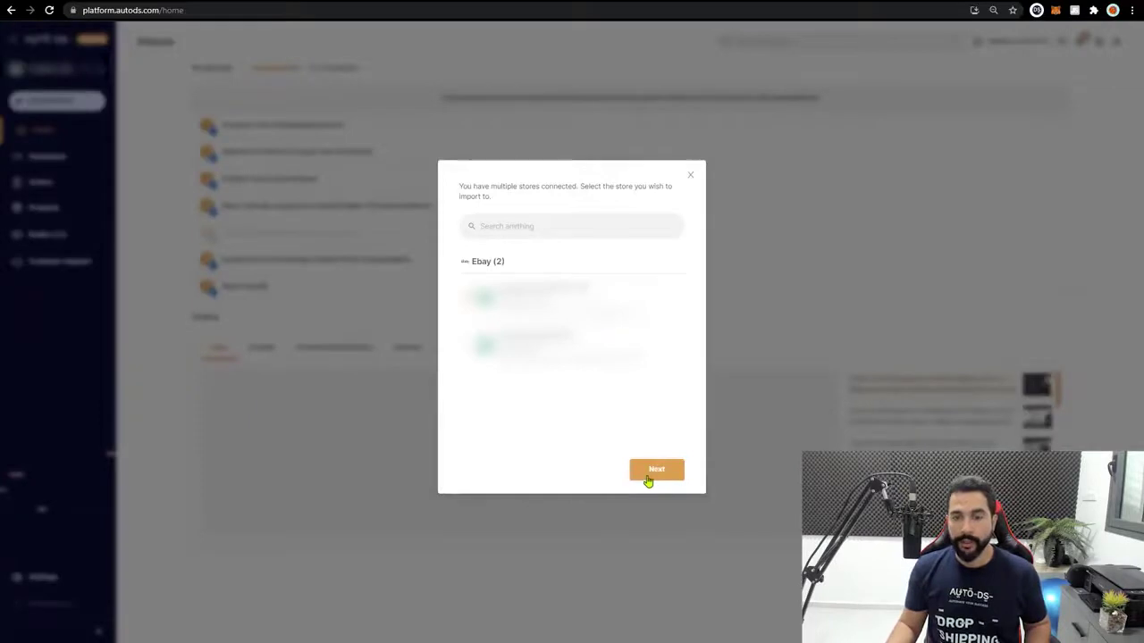
pyautogui.click(649, 474)
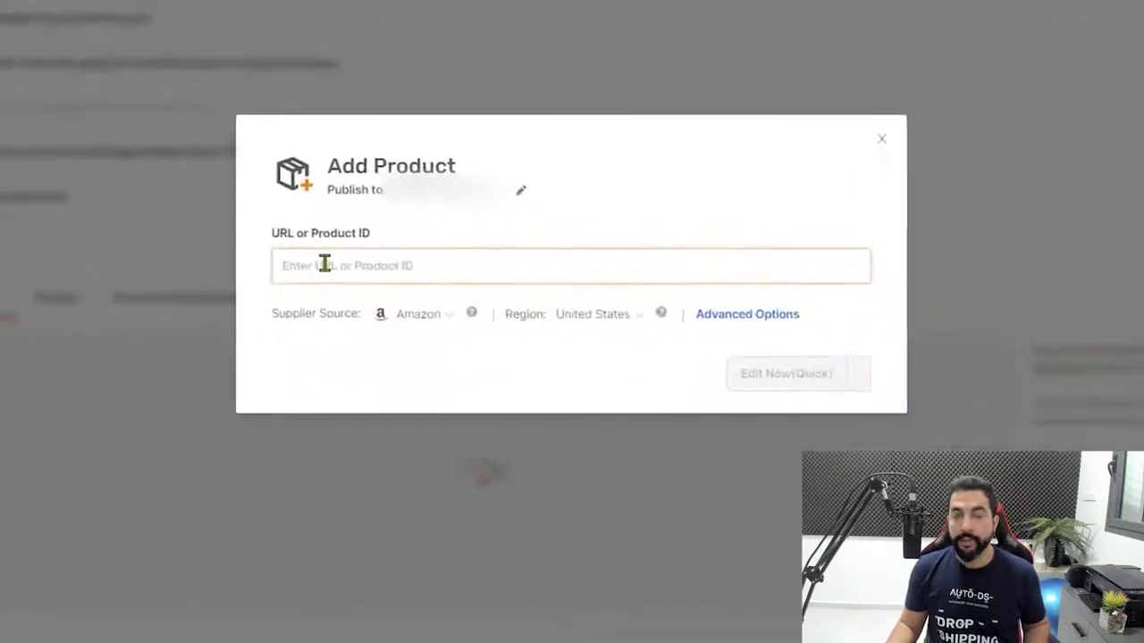
pyautogui.rightClick(411, 318)
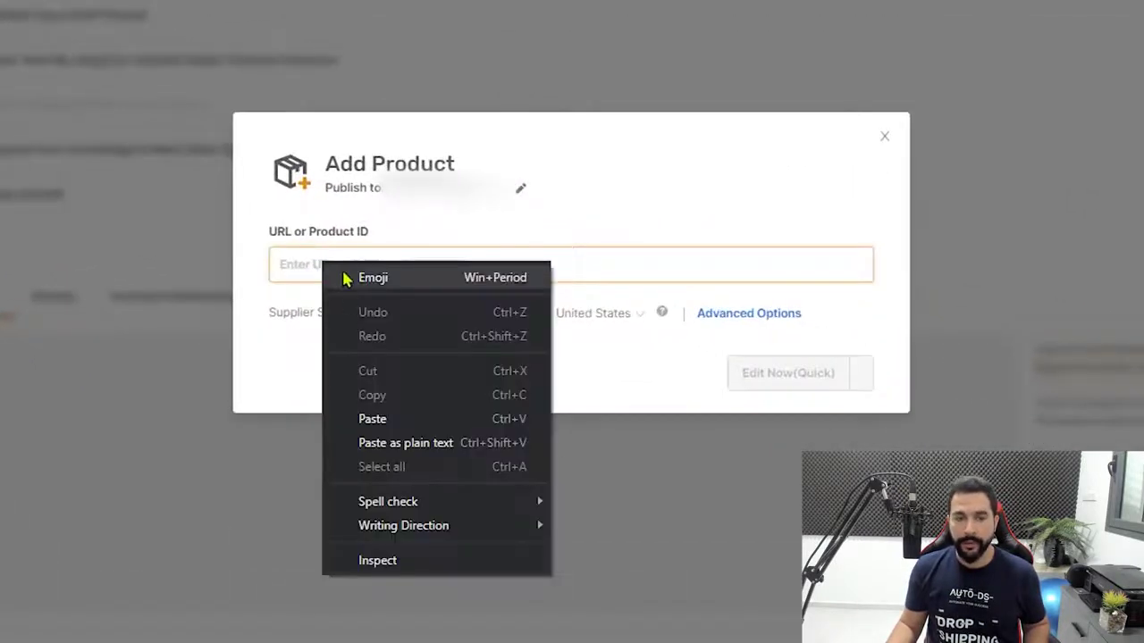
pyautogui.click(372, 418)
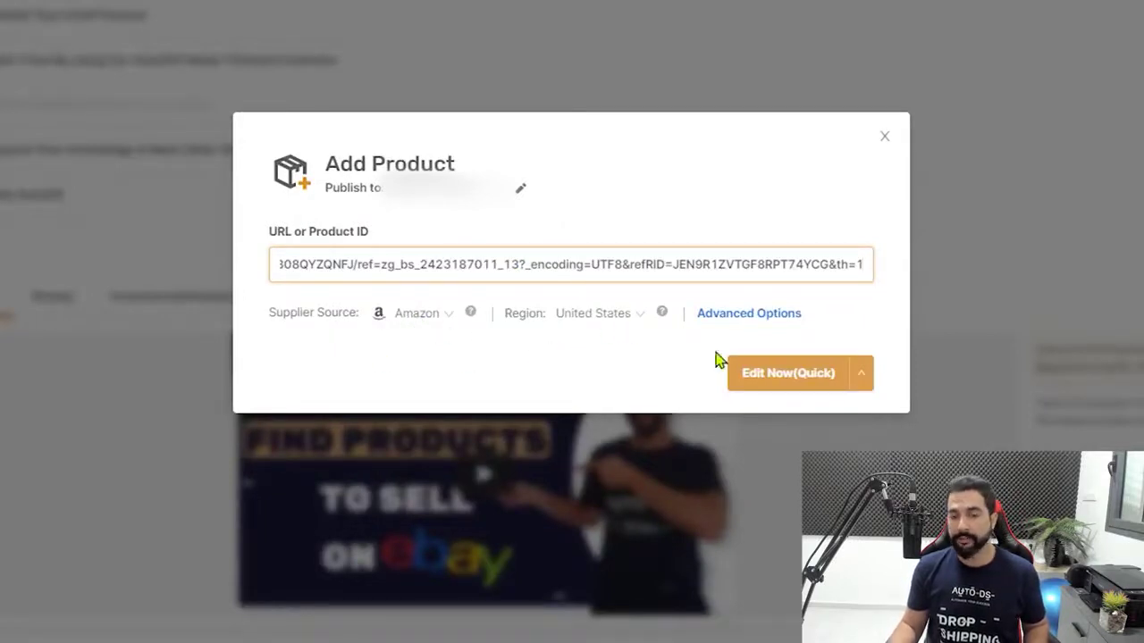
pyautogui.click(818, 378)
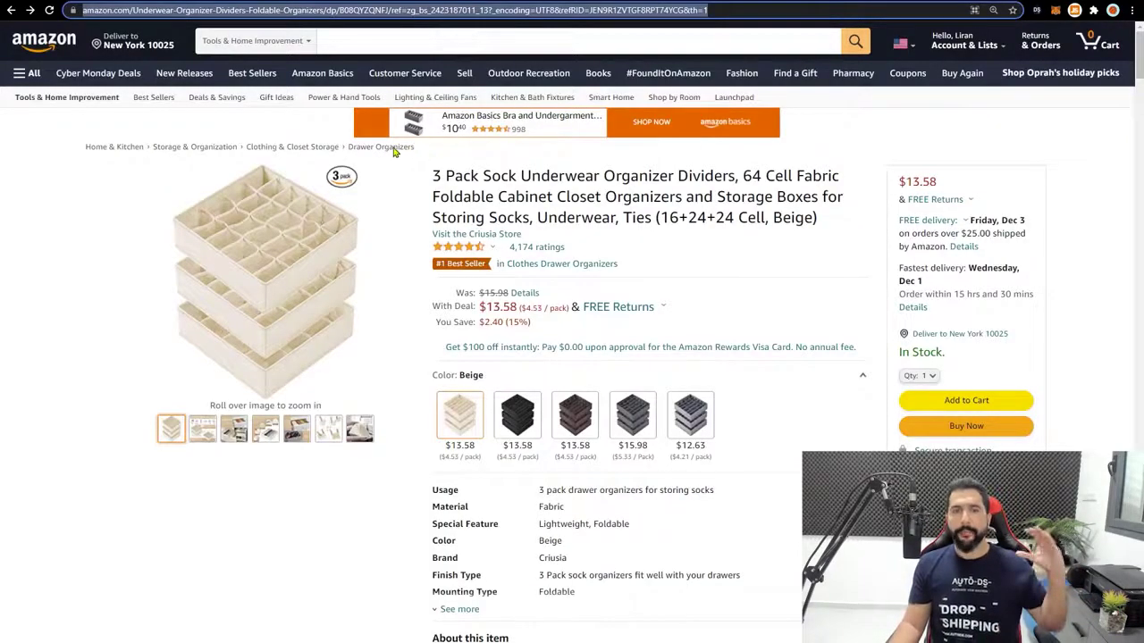
# Open the Drawer Organizers category from the Amazon product page and search it for "3-pack underwear organizers"
pyautogui.click(393, 149)
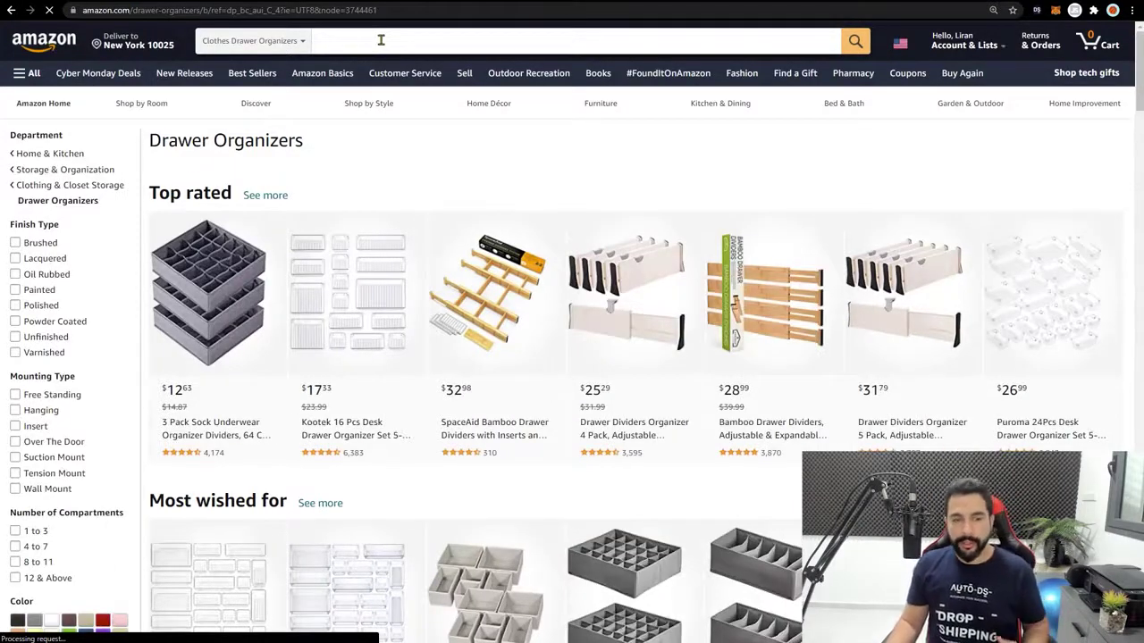
pyautogui.click(381, 40)
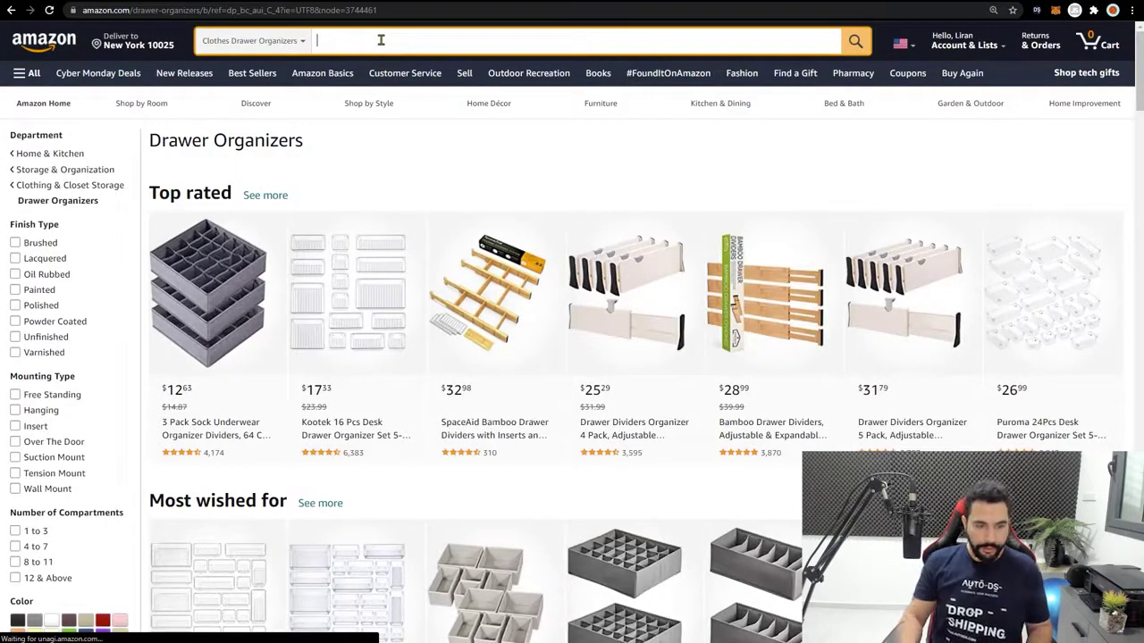
pyautogui.write('3-pack underwear organi')
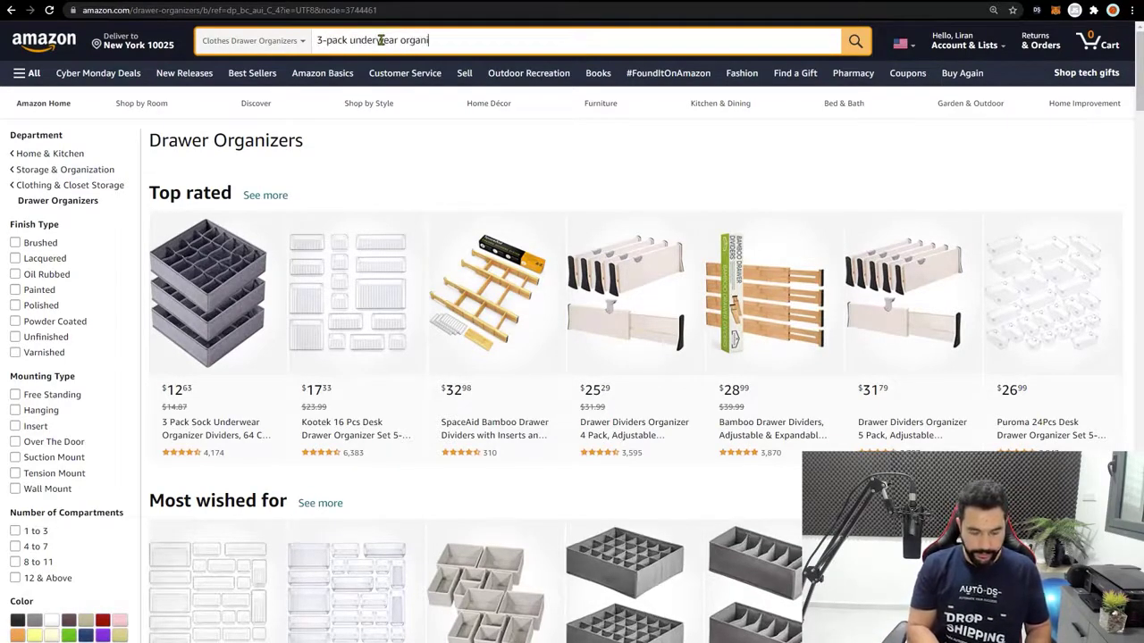
pyautogui.write('s')
pyautogui.press('Return')
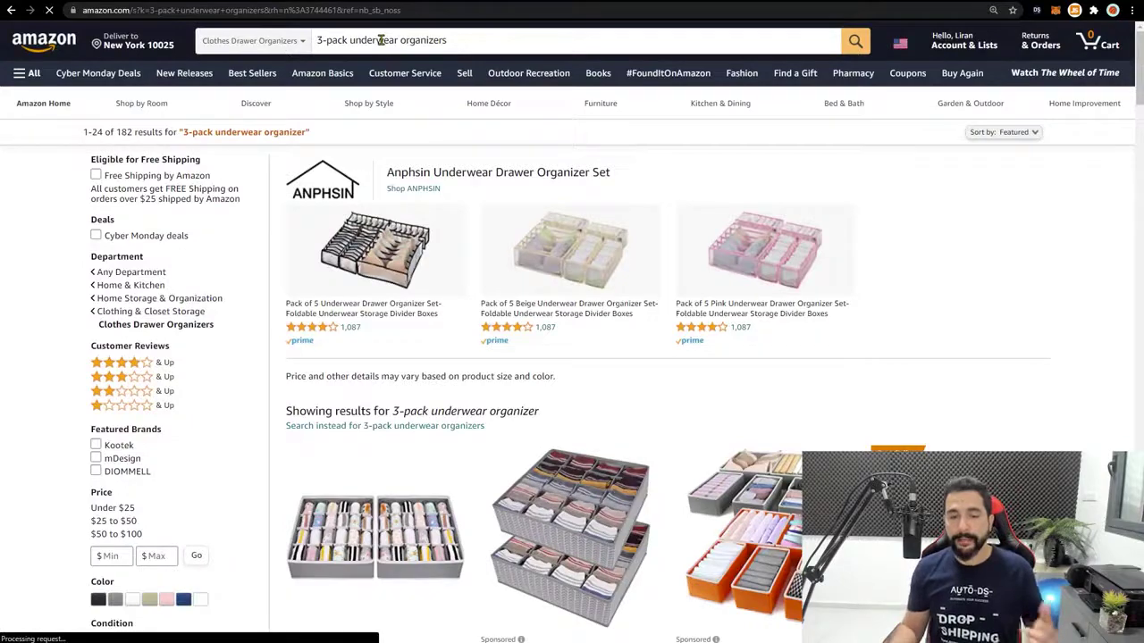
# Extract the product IDs from the Amazon search results with the AutoDS extension and look through the first results page
pyautogui.scroll(-2, 528, 374)
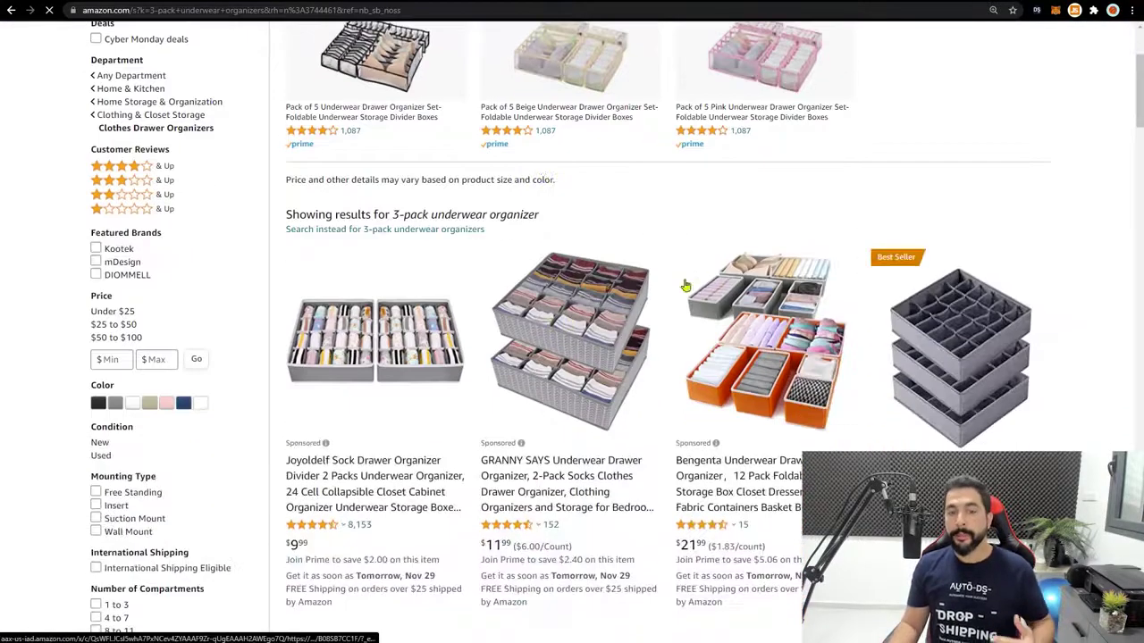
pyautogui.scroll(-3, 697, 279)
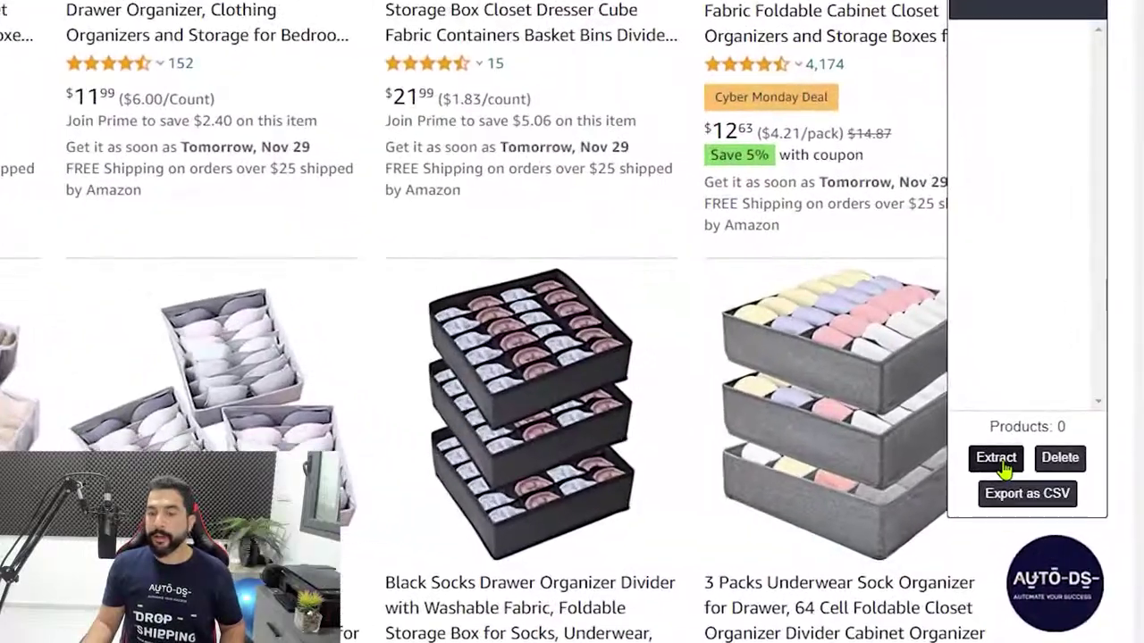
pyautogui.click(969, 459)
pyautogui.scroll(-10, 613, 8)
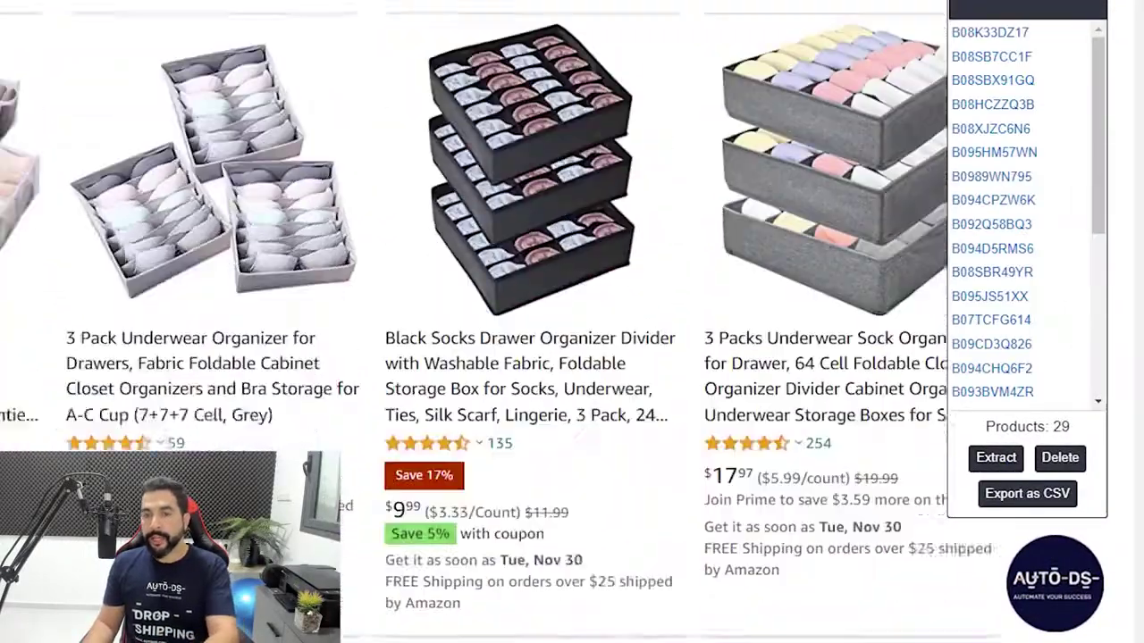
pyautogui.scroll(-15, 472, 322)
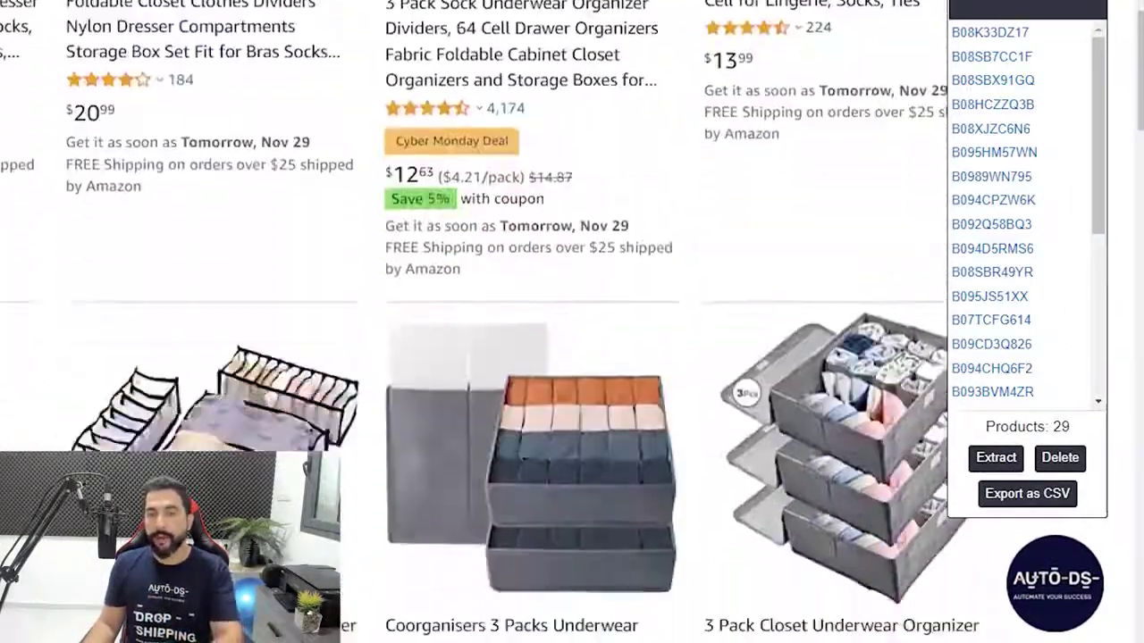
pyautogui.scroll(-15, 572, 321)
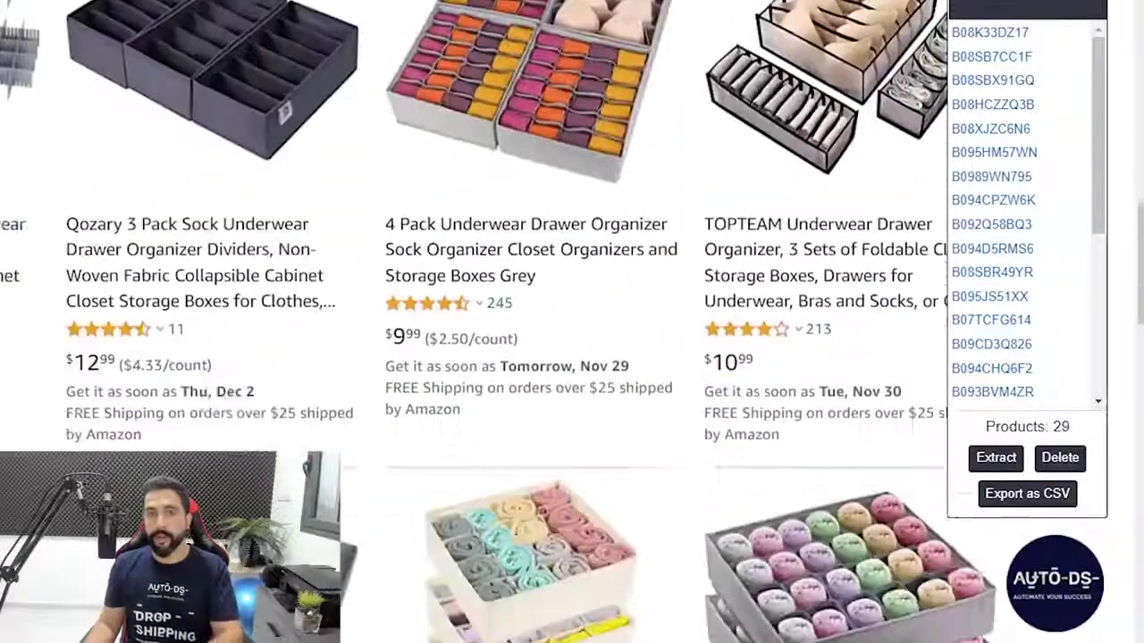
pyautogui.scroll(-3, 426, 36)
pyautogui.scroll(1, 379, 88)
pyautogui.scroll(-5, 304, 222)
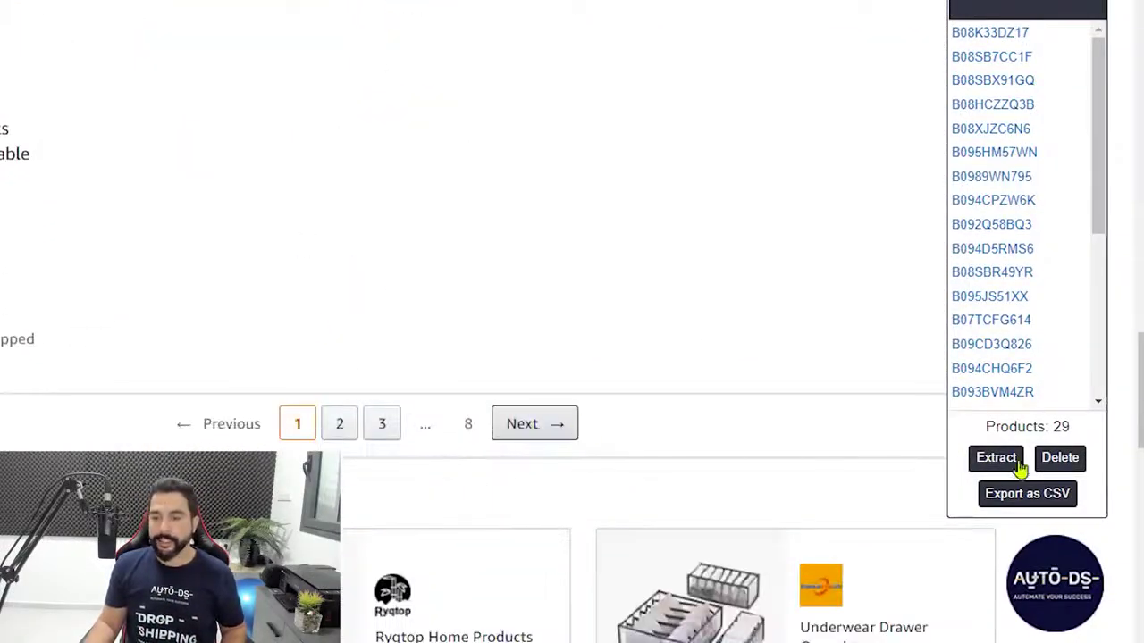
pyautogui.scroll(4, 683, 333)
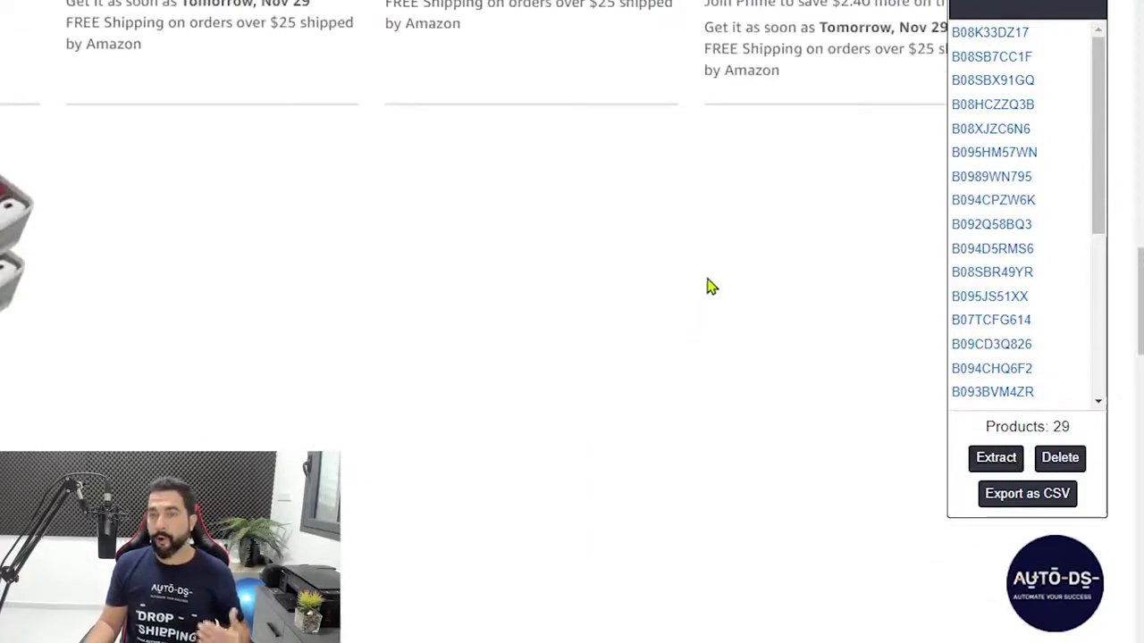
# Export the product IDs extracted from the Amazon search results as a CSV file
pyautogui.scroll(3, 722, 270)
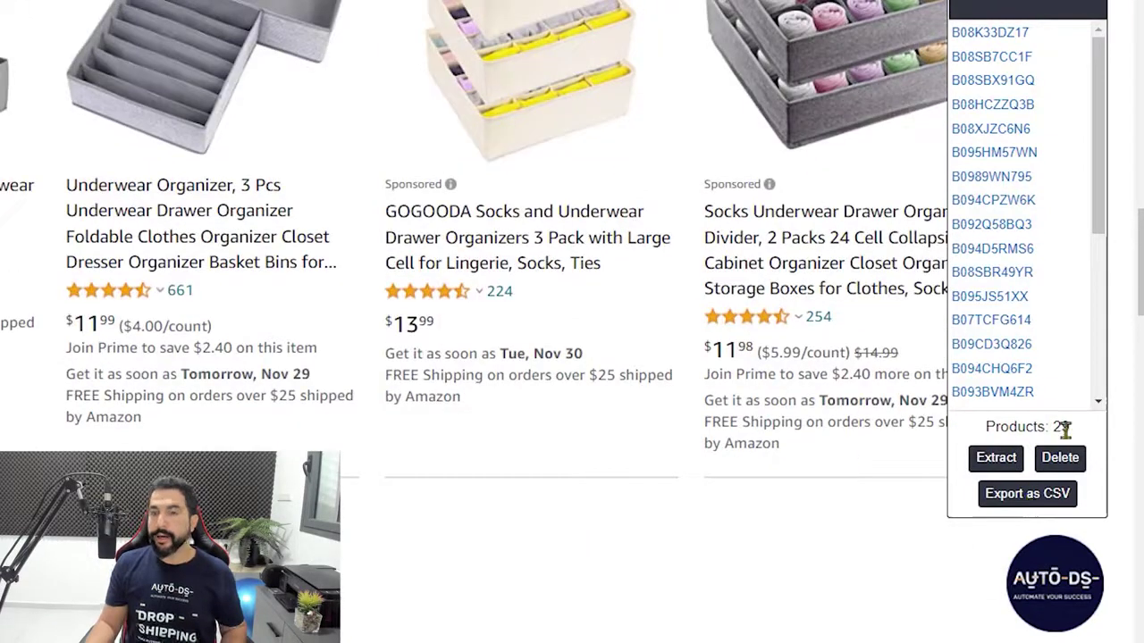
pyautogui.click(1026, 494)
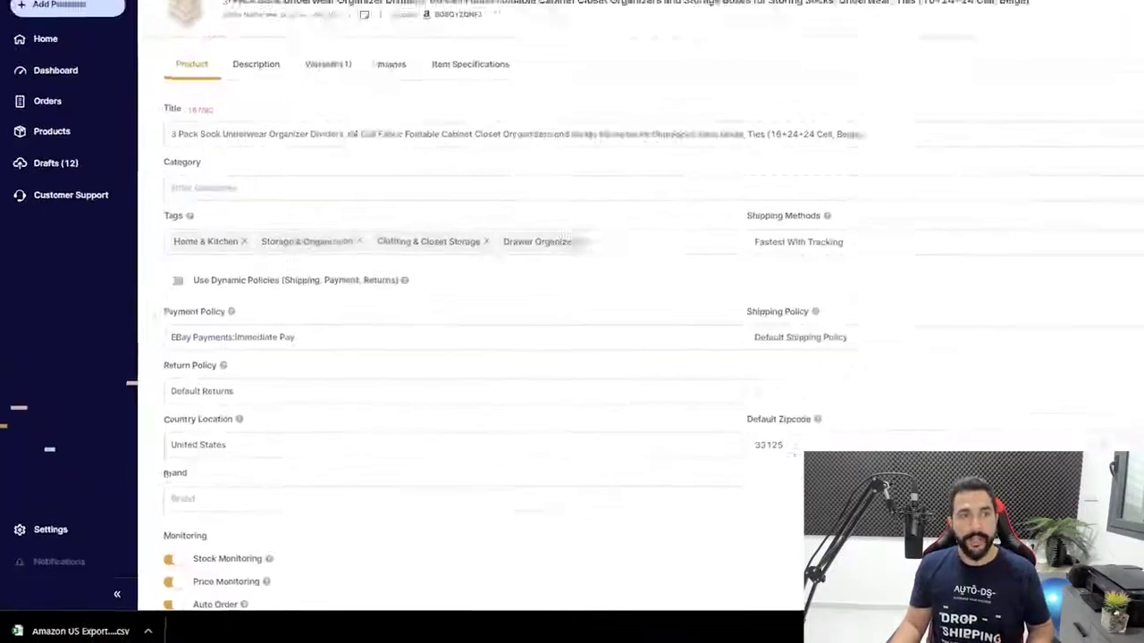
# Switch to AutoDS, start adding products and enter the placeholder lines "asd sad", "asdsadsd" and "fasfsafsa" as URLs or product IDs
pyautogui.click(49, 101)
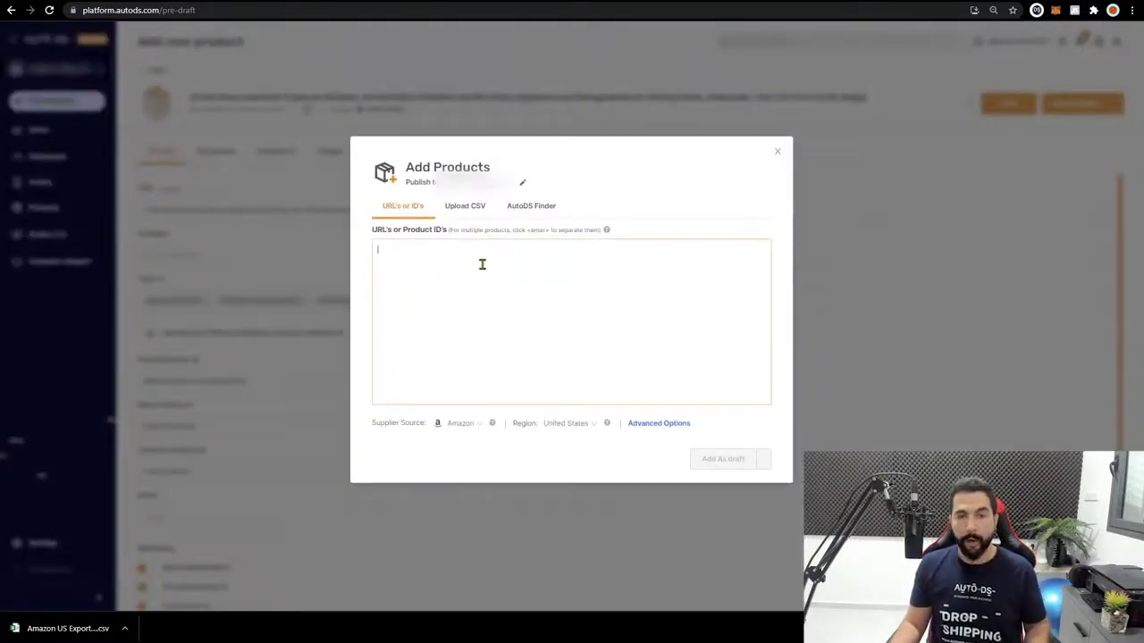
pyautogui.write('asd sad')
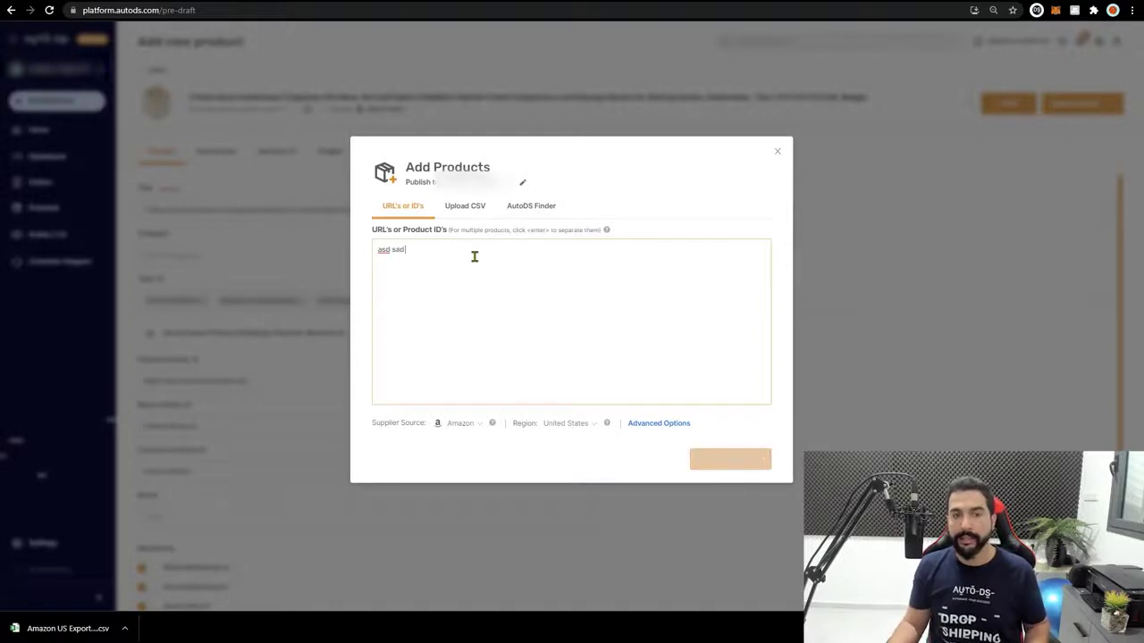
pyautogui.press('Return')
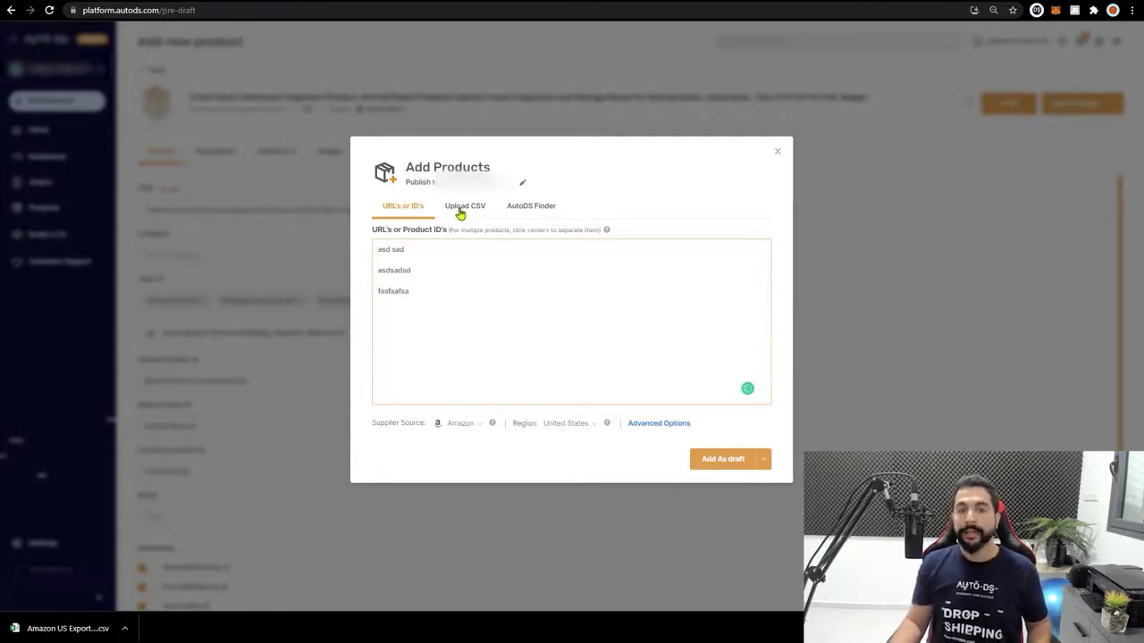
# Upload Amazon US Export (22).csv as the source for bulk adding products from Amazon United States as drafts
pyautogui.click(465, 211)
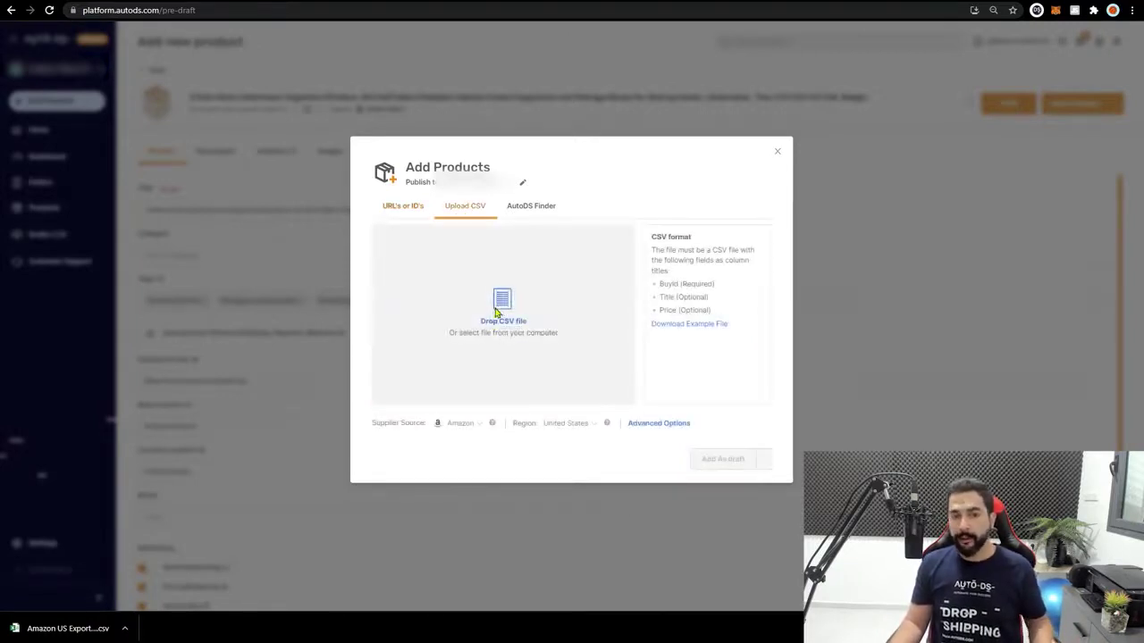
pyautogui.click(501, 309)
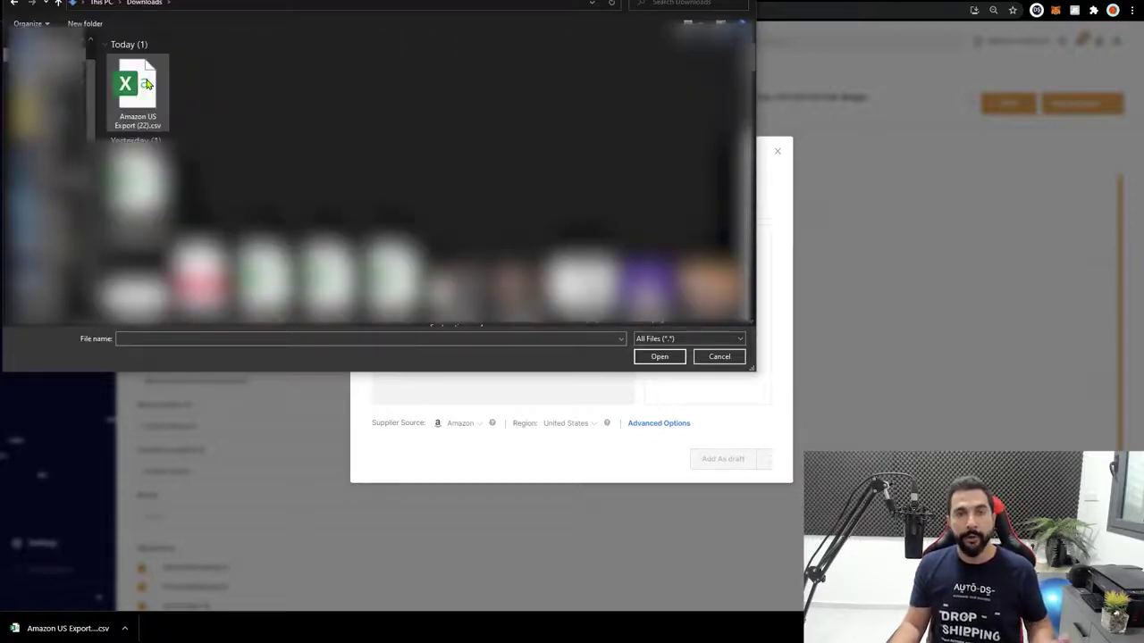
pyautogui.doubleClick(146, 83)
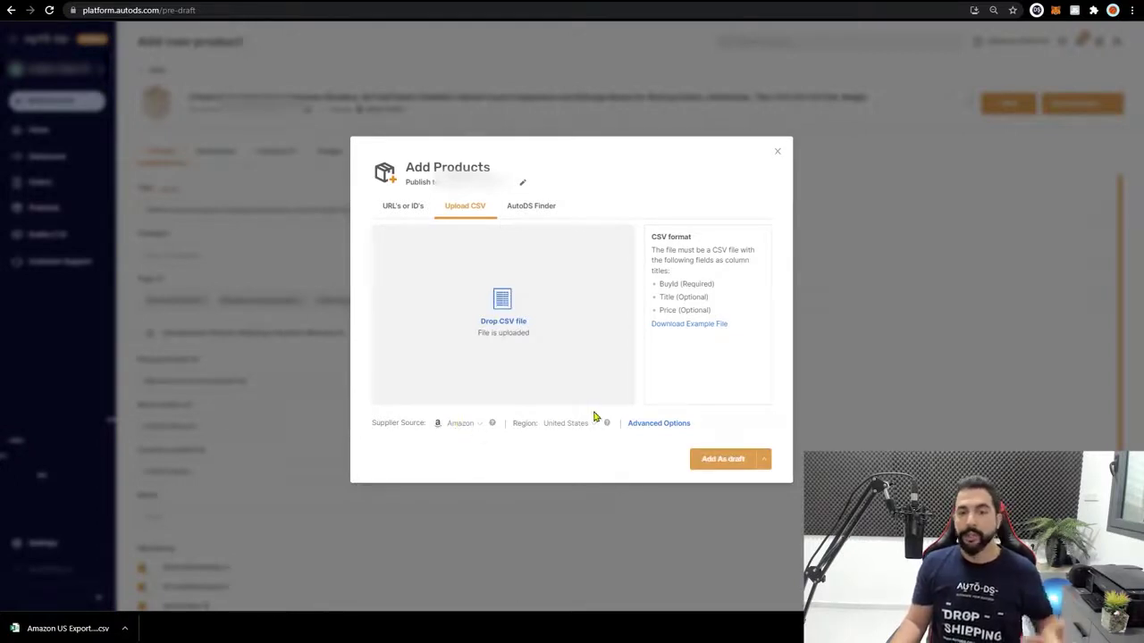
pyautogui.click(722, 460)
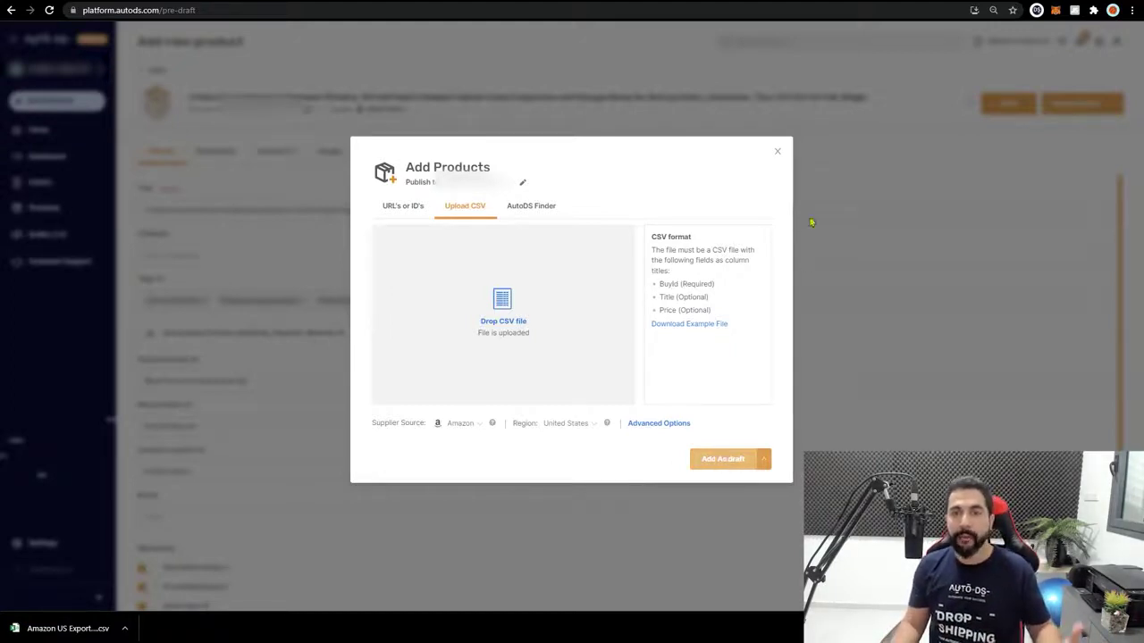
# Close the product adding dialog and save and import the 3-pack sock underwear organizer product
pyautogui.click(775, 155)
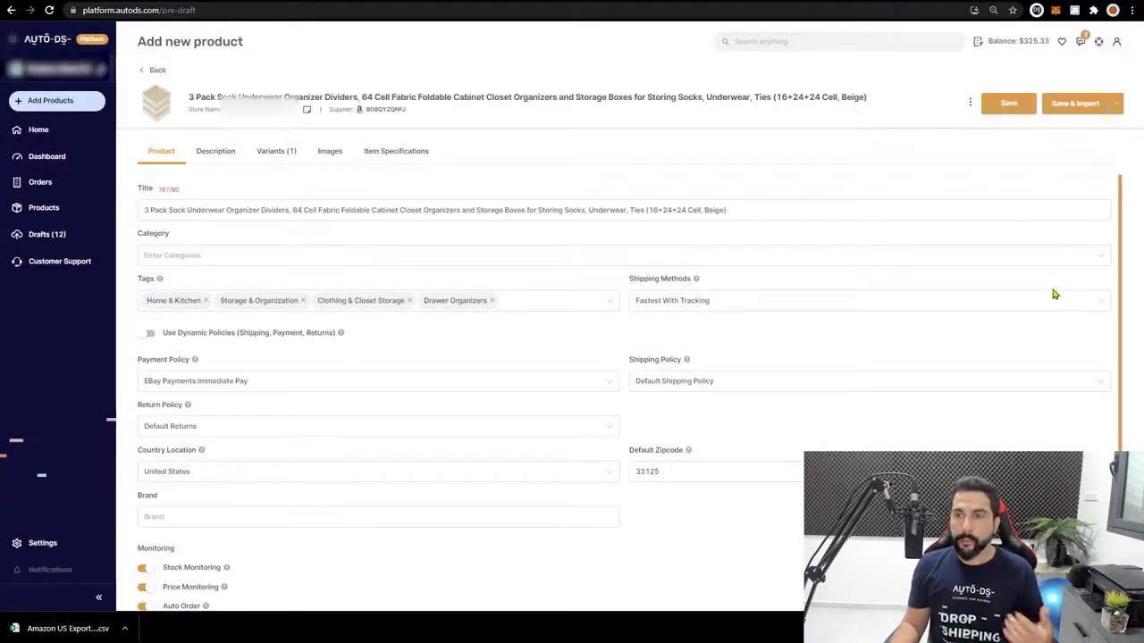
pyautogui.click(1069, 110)
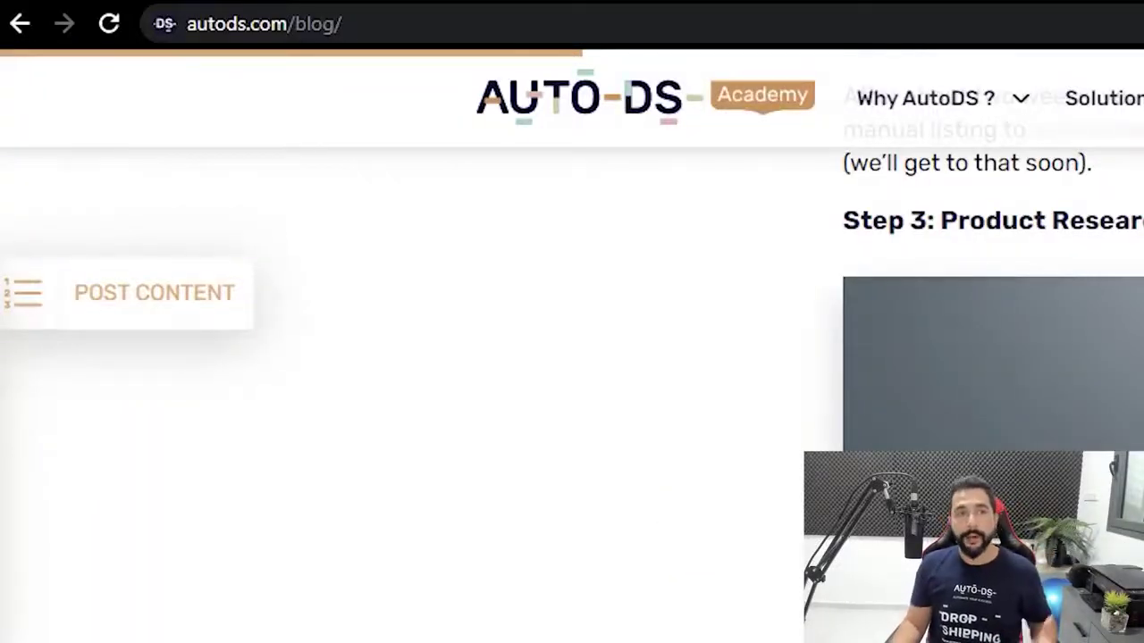
# Switch to the AutoDS blog page and change its web address to autods.com/youtube
pyautogui.click(397, 19)
pyautogui.click(401, 18)
pyautogui.hotkey('ctrl', 'shift', 'Left')
pyautogui.write('youtube')
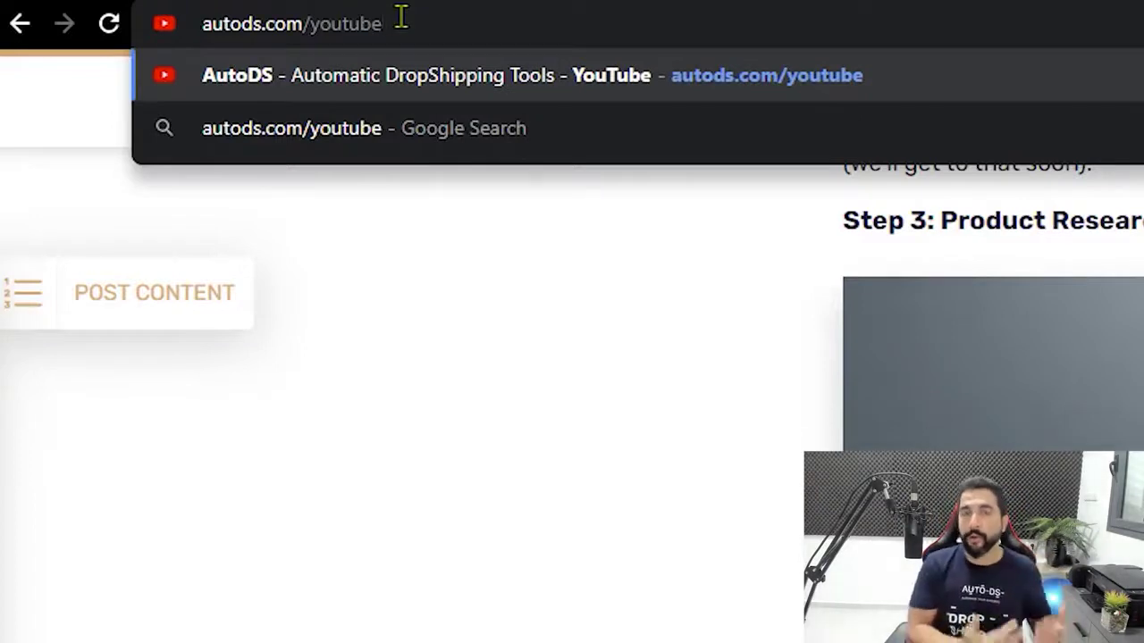
pyautogui.press('Return')
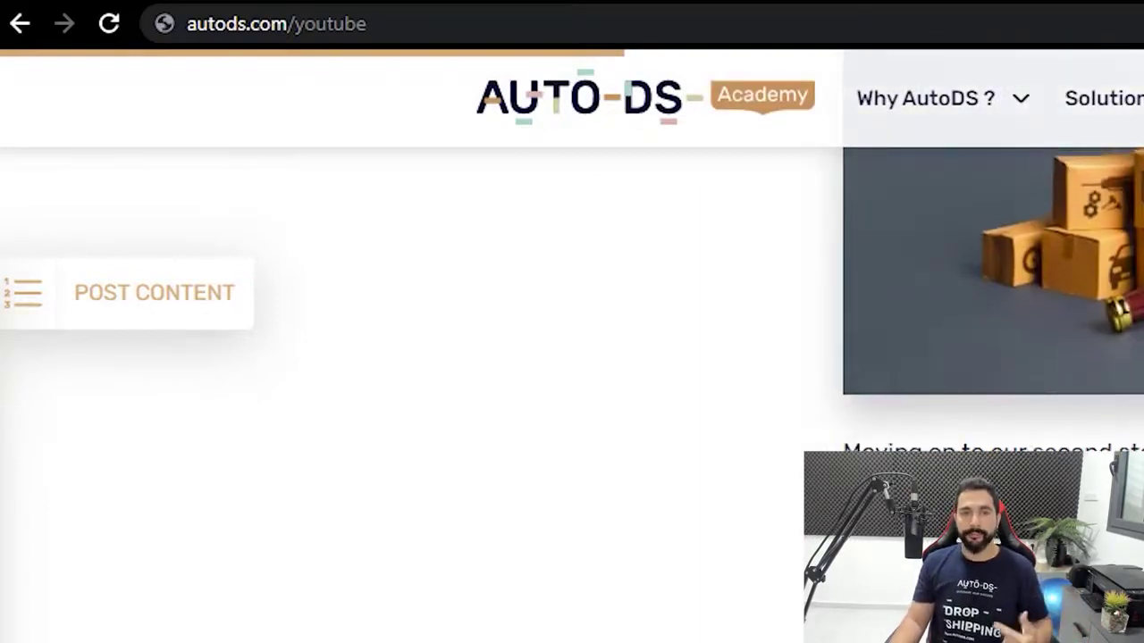
# Examine the blog article's section on the most profitable products to sell on eBay, including its best-selling items list
pyautogui.scroll(-5, 763, 224)
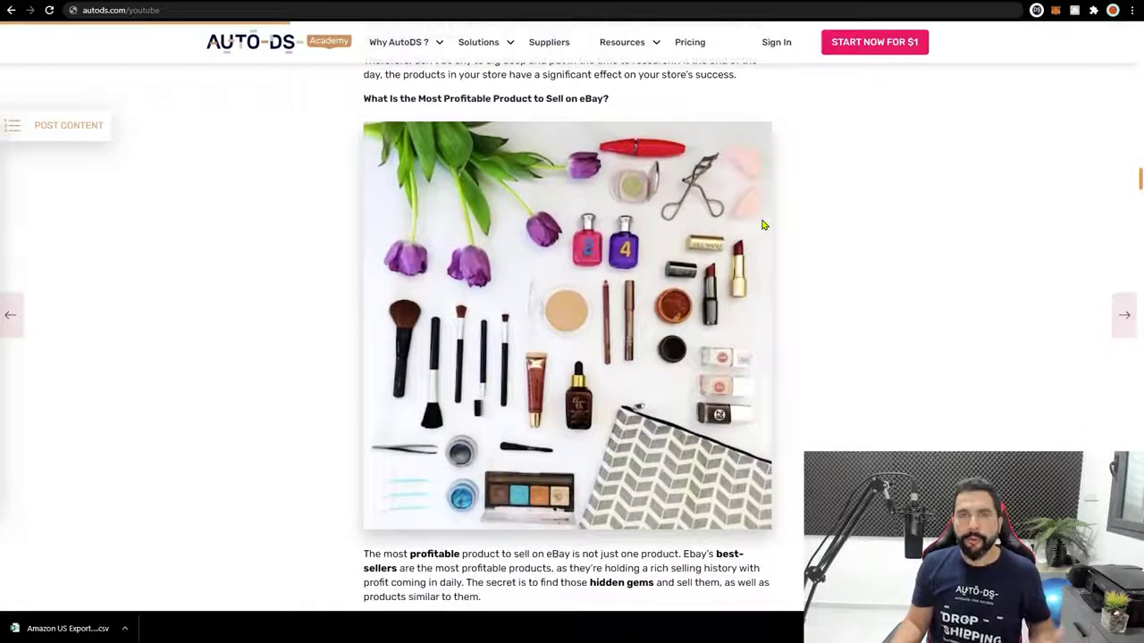
pyautogui.scroll(-1, 762, 224)
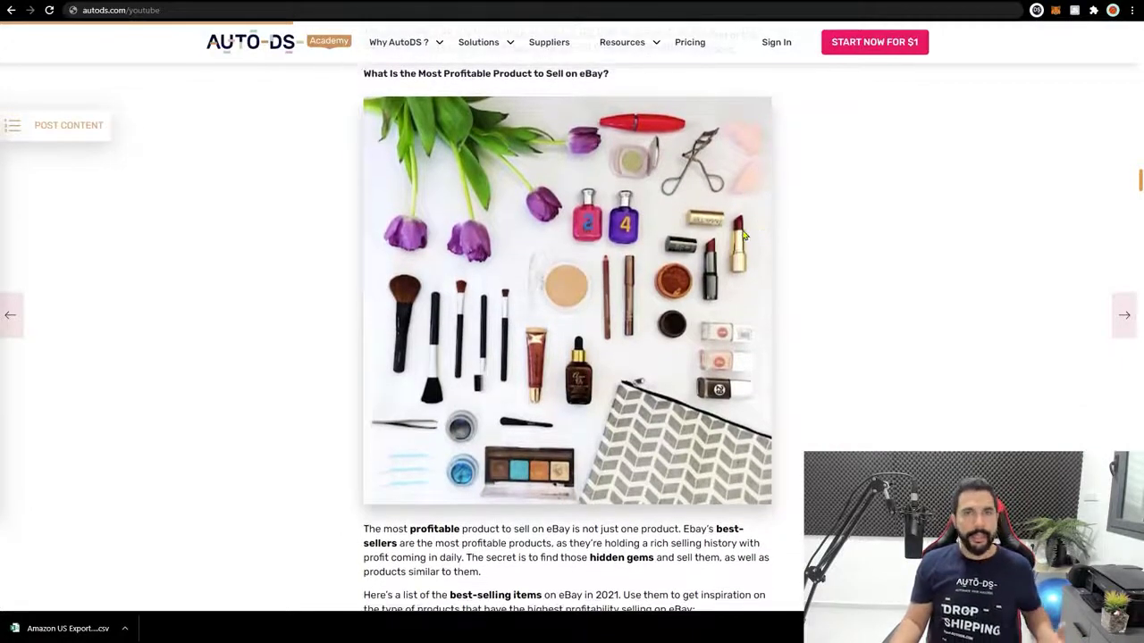
pyautogui.scroll(-3, 744, 235)
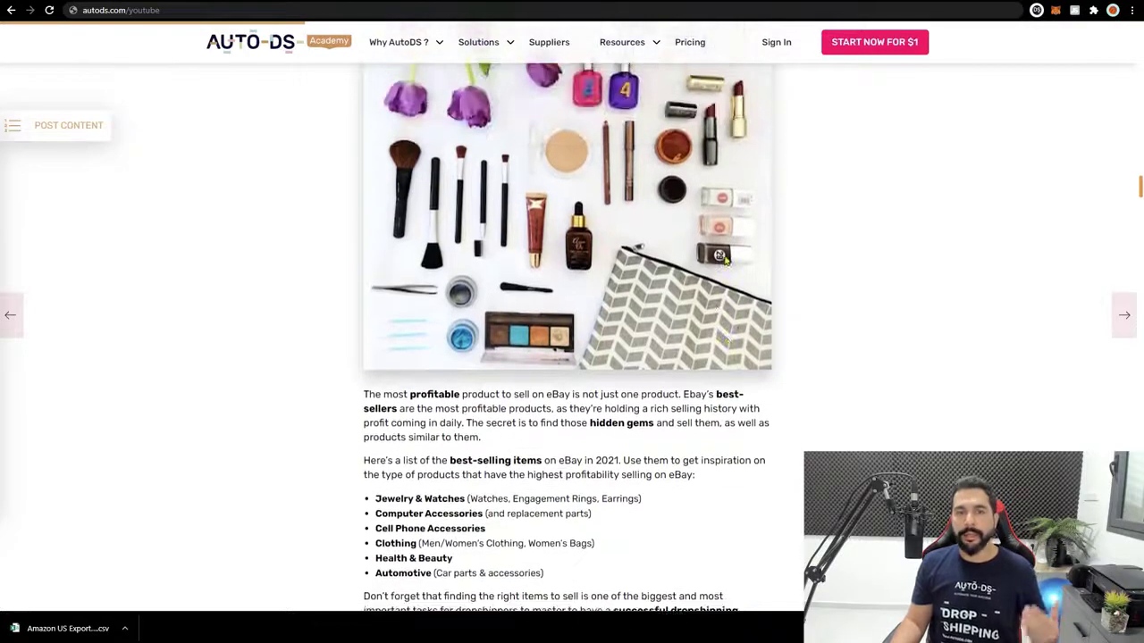
pyautogui.scroll(-1, 715, 266)
pyautogui.scroll(1, 715, 265)
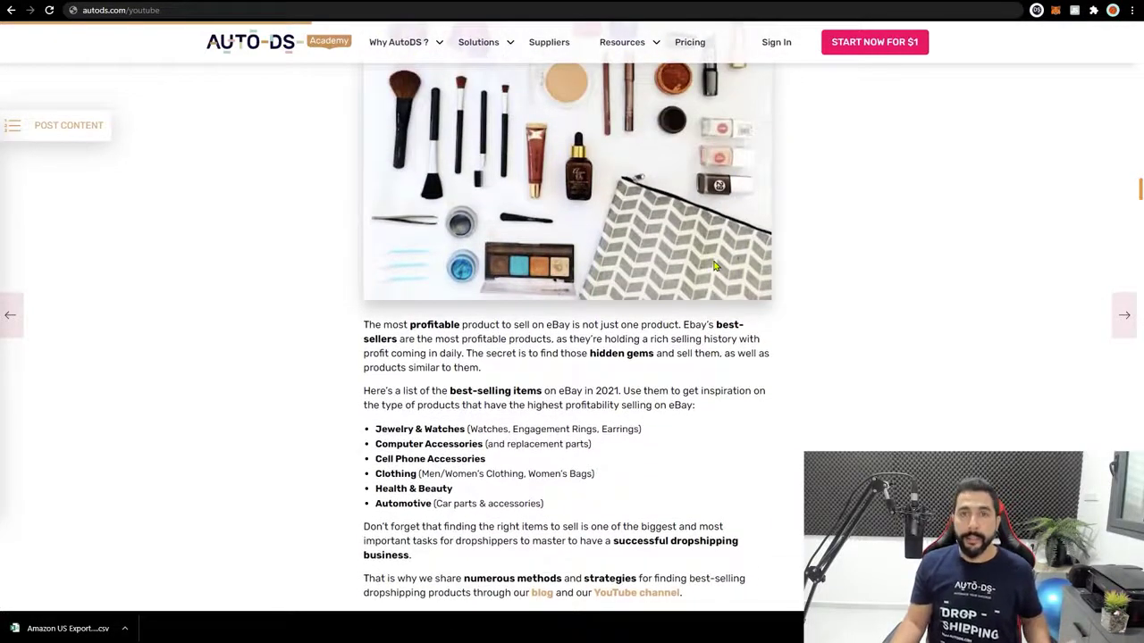
pyautogui.scroll(-3, 822, 288)
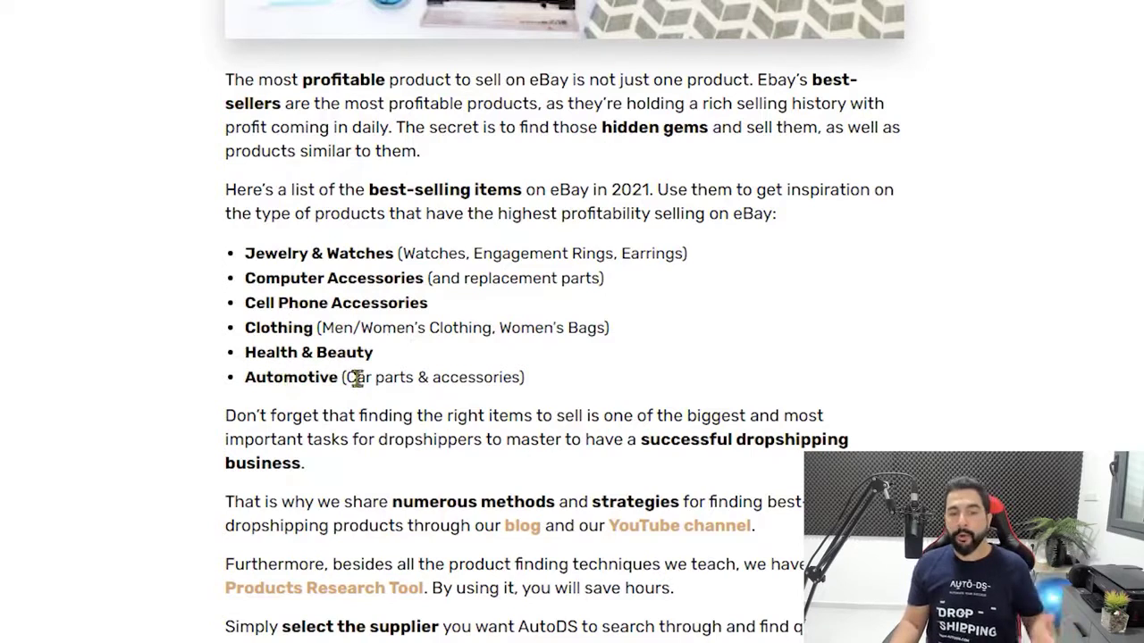
pyautogui.scroll(-2, 536, 357)
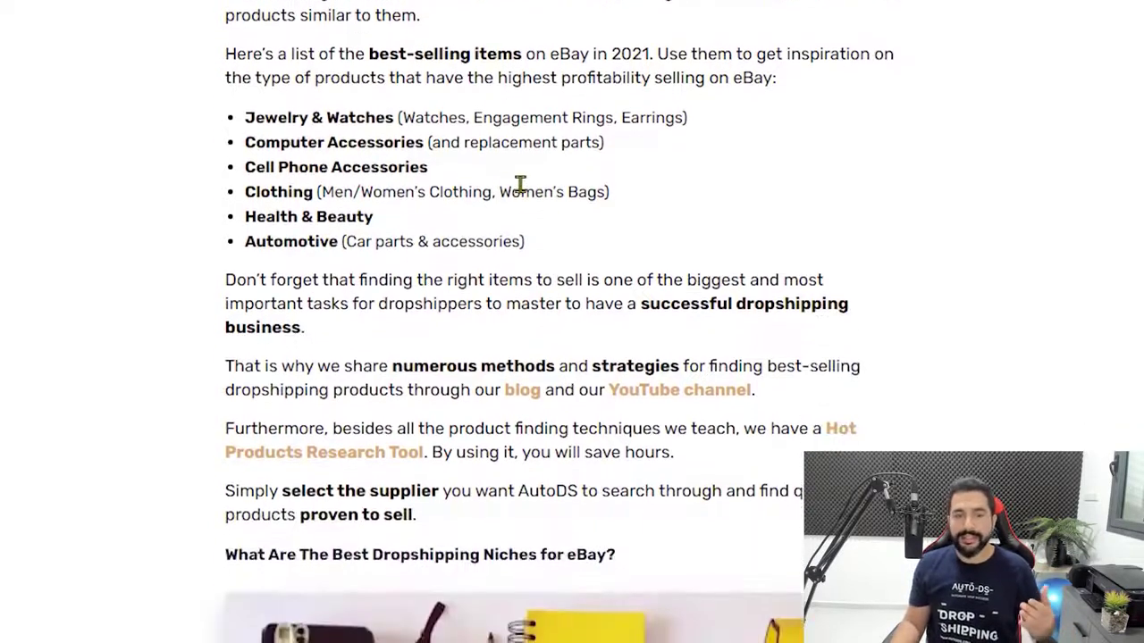
pyautogui.doubleClick(289, 244)
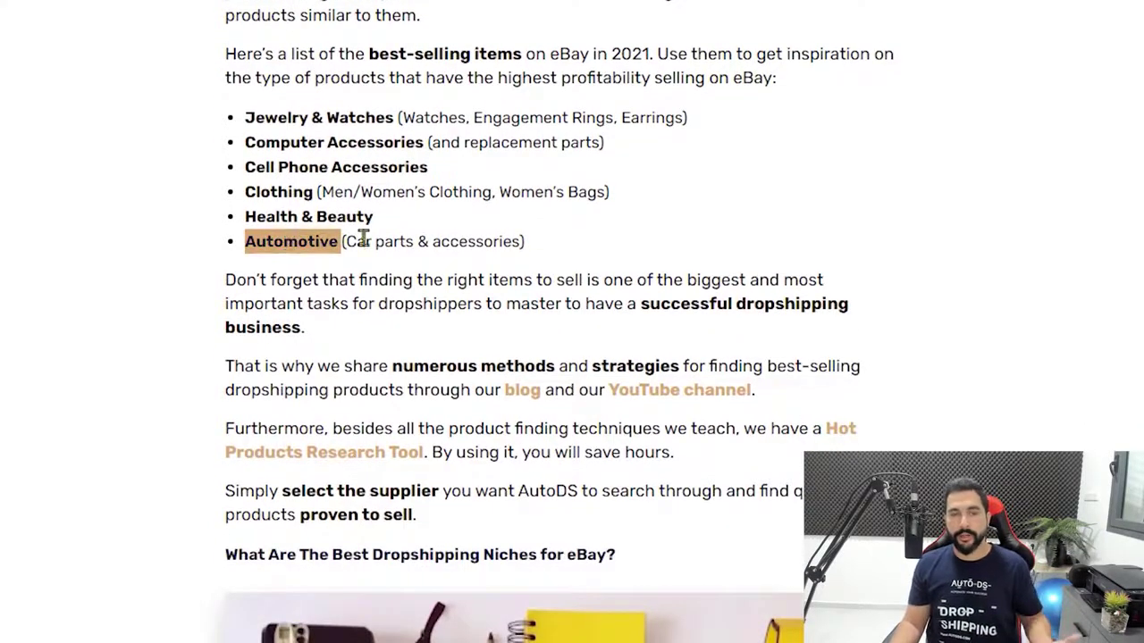
pyautogui.click(437, 244)
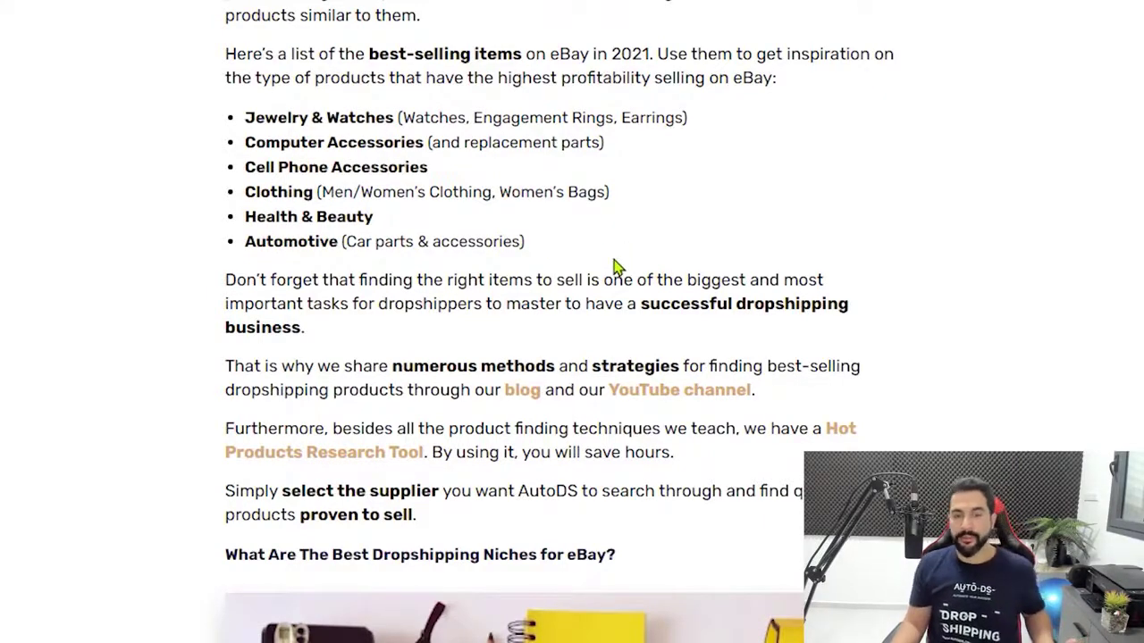
# Review the article's sections on the best dropshipping niches for eBay and on which dropshipping products to avoid
pyautogui.scroll(-1, 613, 267)
pyautogui.scroll(2, 613, 266)
pyautogui.scroll(-4, 614, 267)
pyautogui.scroll(-10, 613, 267)
pyautogui.scroll(-3, 614, 266)
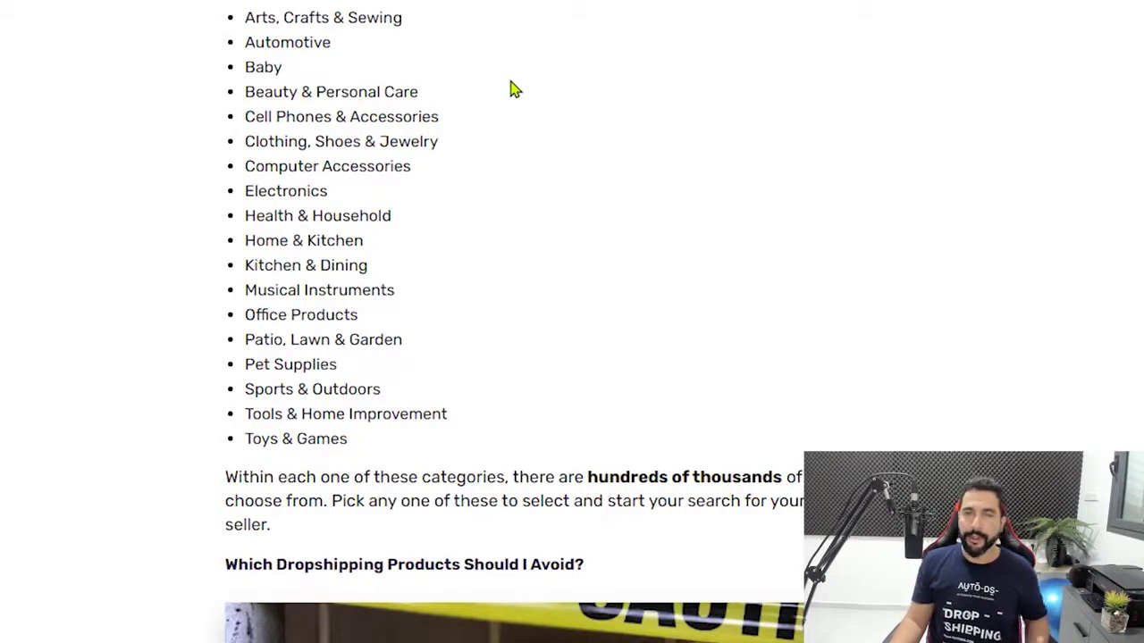
pyautogui.scroll(-3, 514, 89)
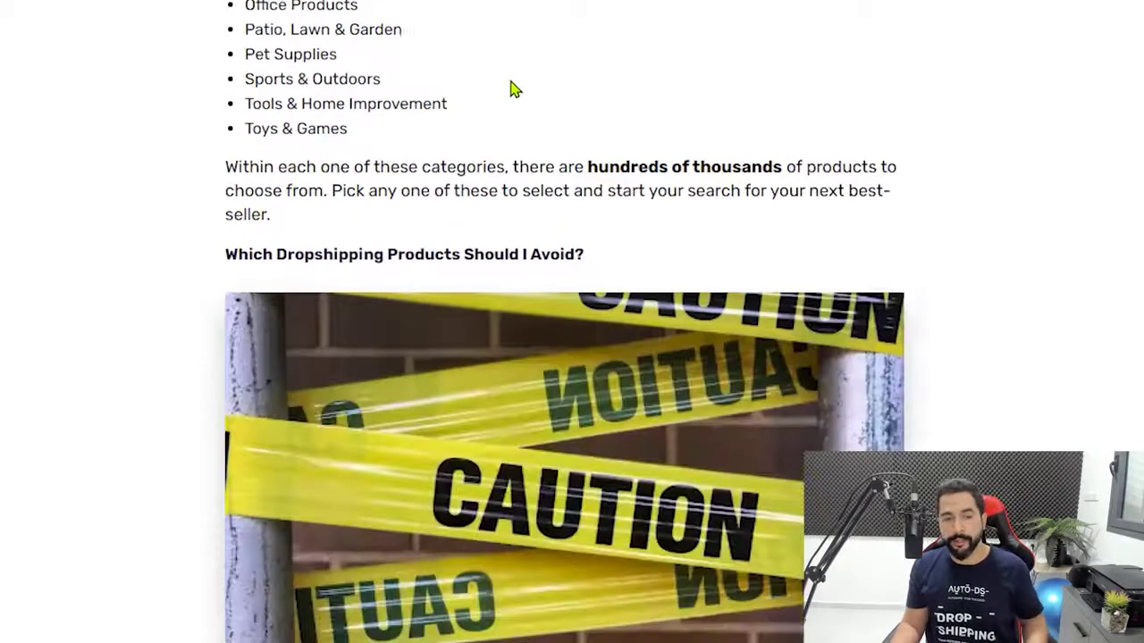
pyautogui.scroll(4, 514, 90)
pyautogui.scroll(-4, 514, 90)
pyautogui.scroll(-5, 512, 85)
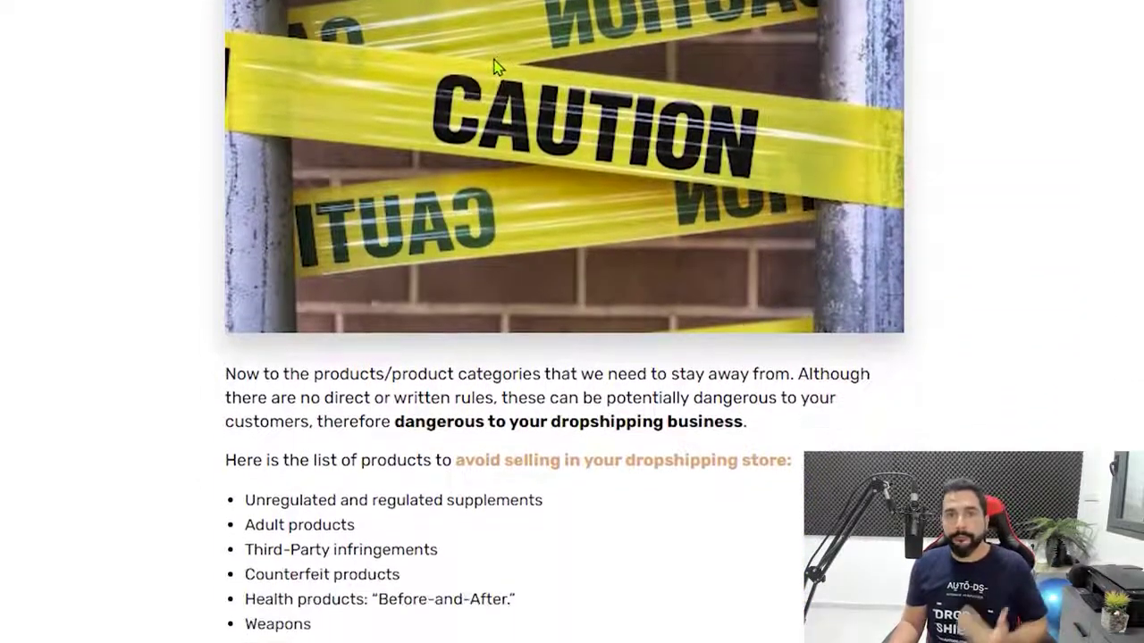
pyautogui.scroll(-1, 499, 65)
pyautogui.scroll(1, 498, 71)
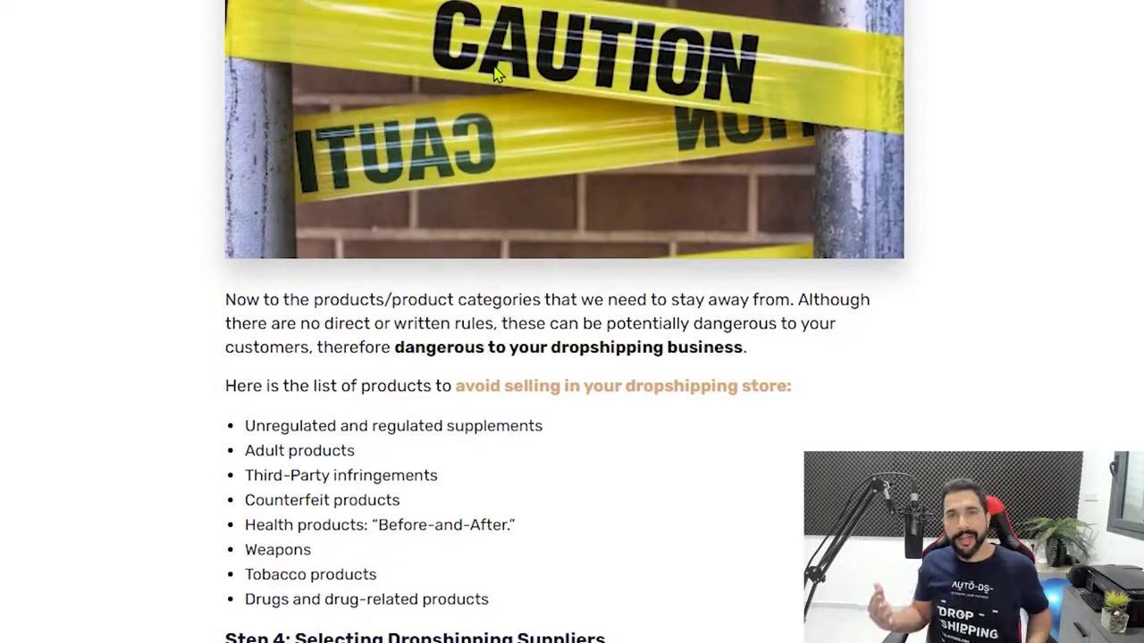
pyautogui.scroll(-1, 185, 333)
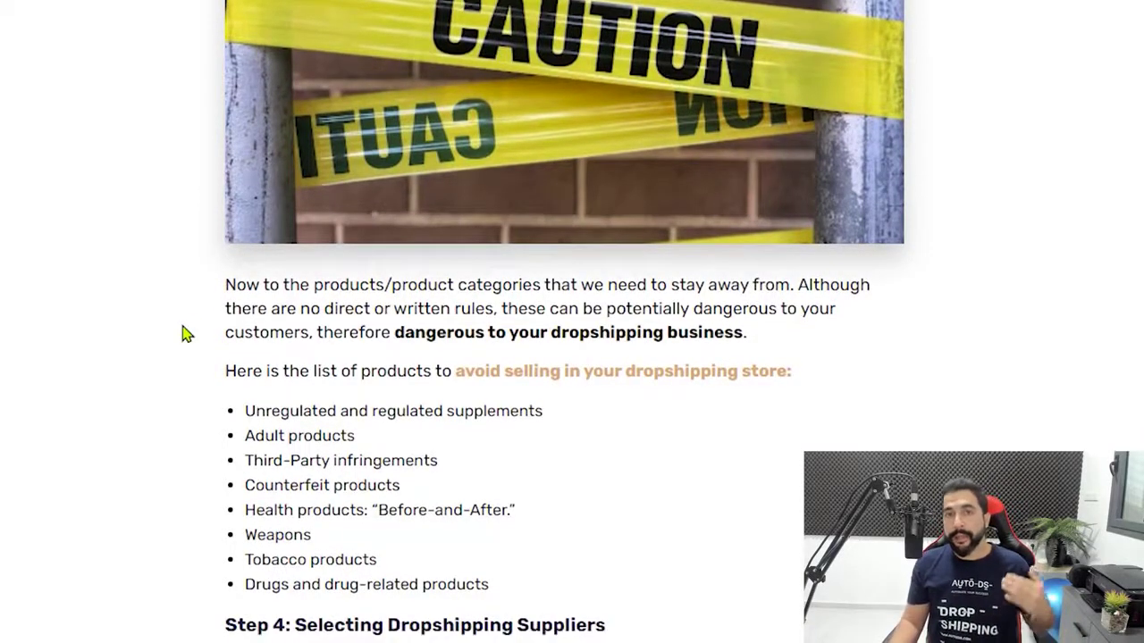
# Open the linked article about products to avoid selling and read its explanation of eBay VeRO
pyautogui.click(471, 371)
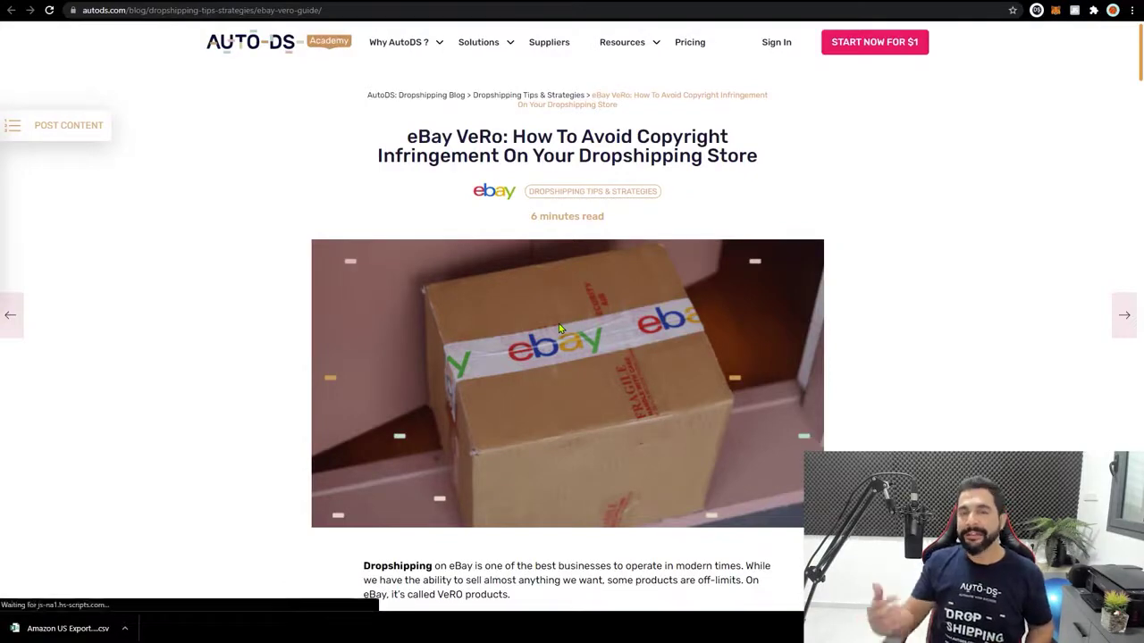
pyautogui.scroll(-7, 558, 323)
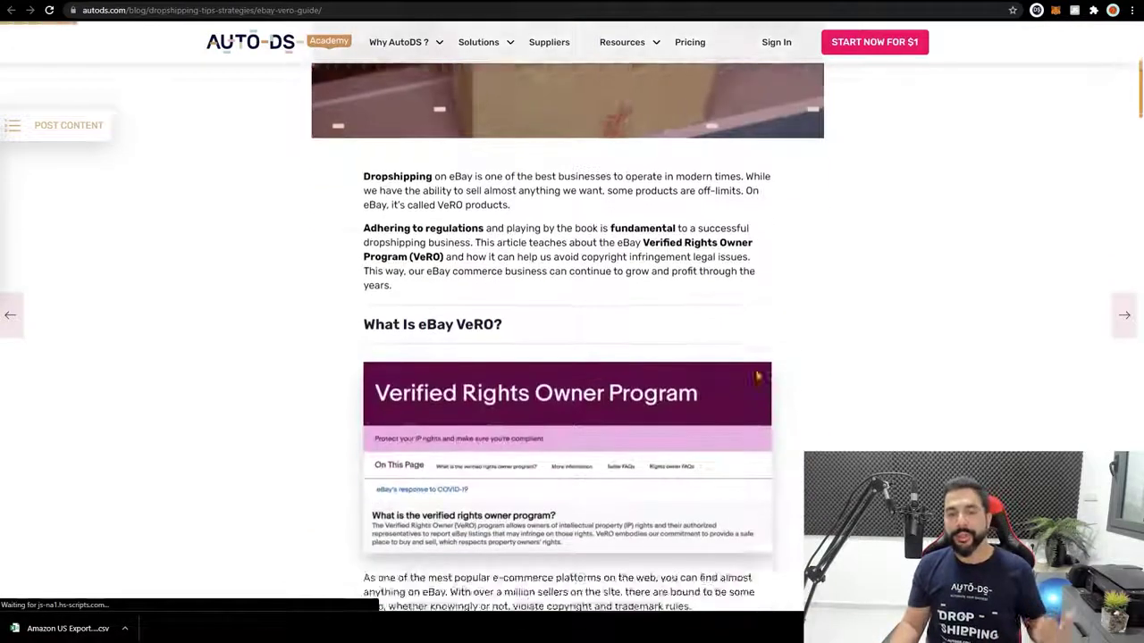
pyautogui.scroll(-1, 740, 379)
pyautogui.scroll(1, 738, 375)
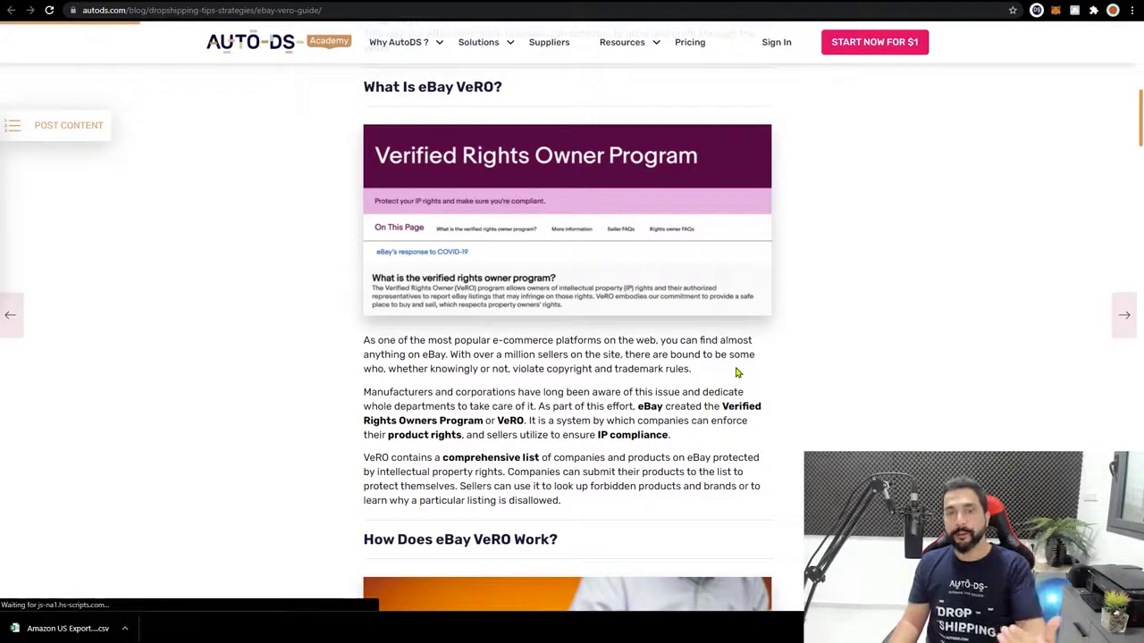
pyautogui.scroll(-3, 738, 372)
pyautogui.scroll(-1, 811, 355)
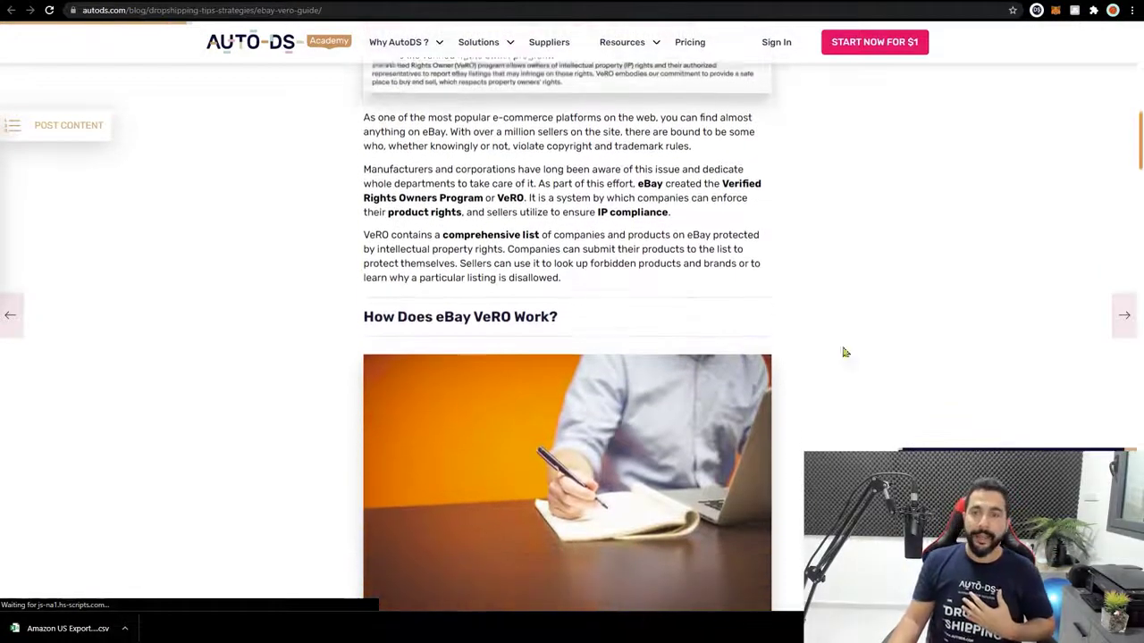